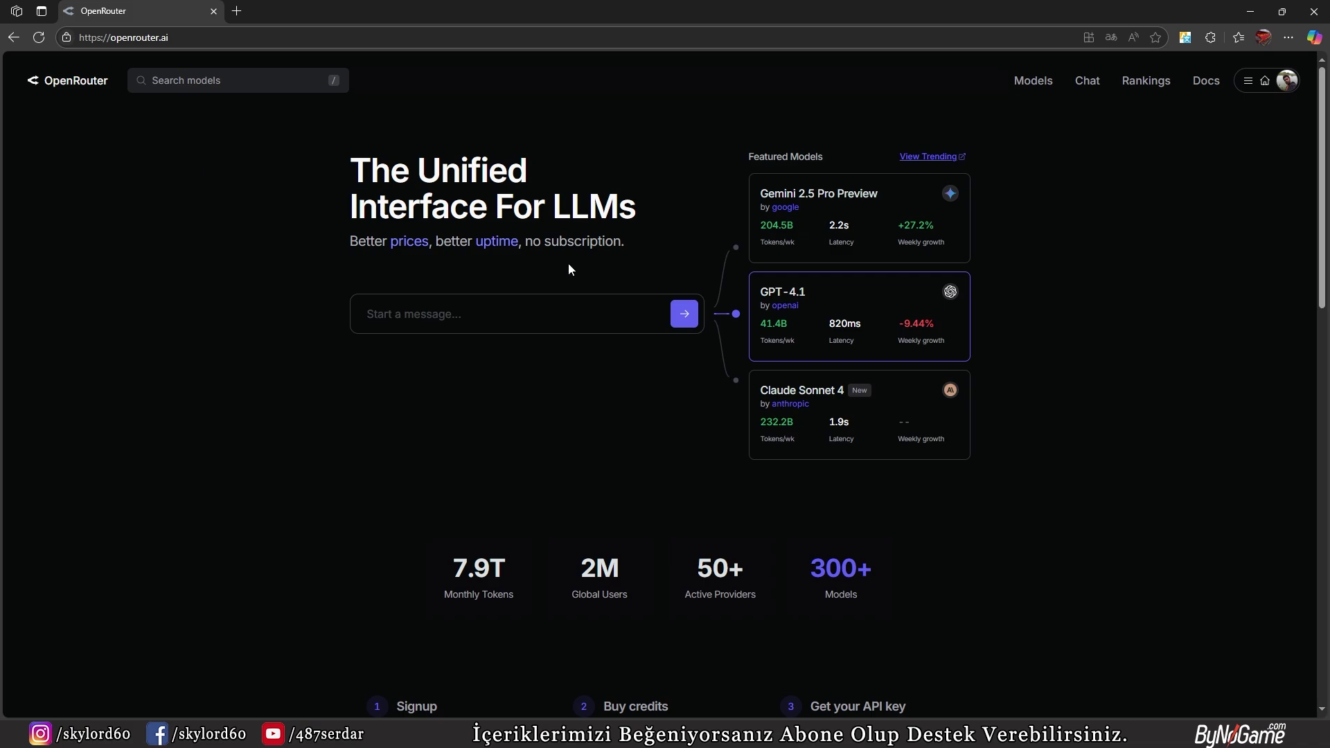
Try the light theme on the site, and switch it back to the dark theme.
{"action": "left_click", "coordinate": [1248, 81]}
{"action": "left_click", "coordinate": [1250, 304]}
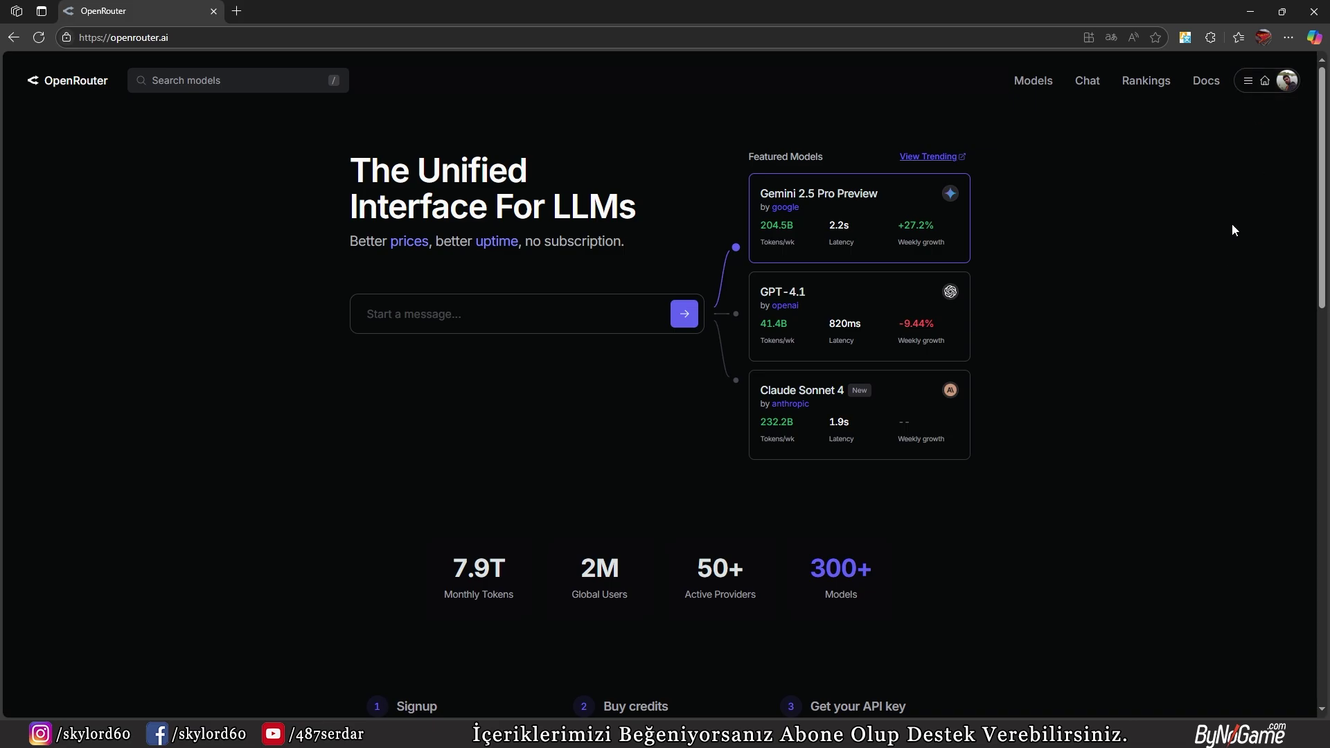
{"action": "left_click", "coordinate": [1301, 77]}
{"action": "left_click", "coordinate": [1228, 270]}
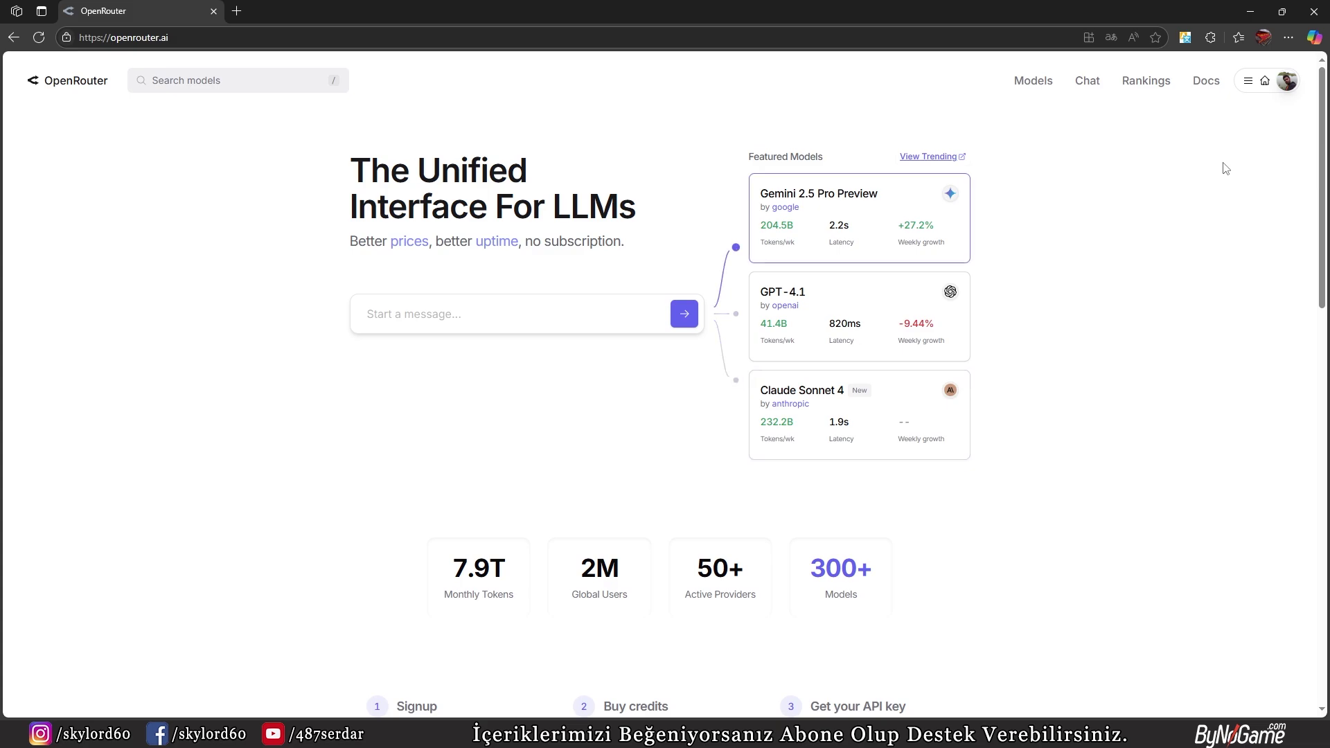
{"action": "left_click", "coordinate": [1289, 86]}
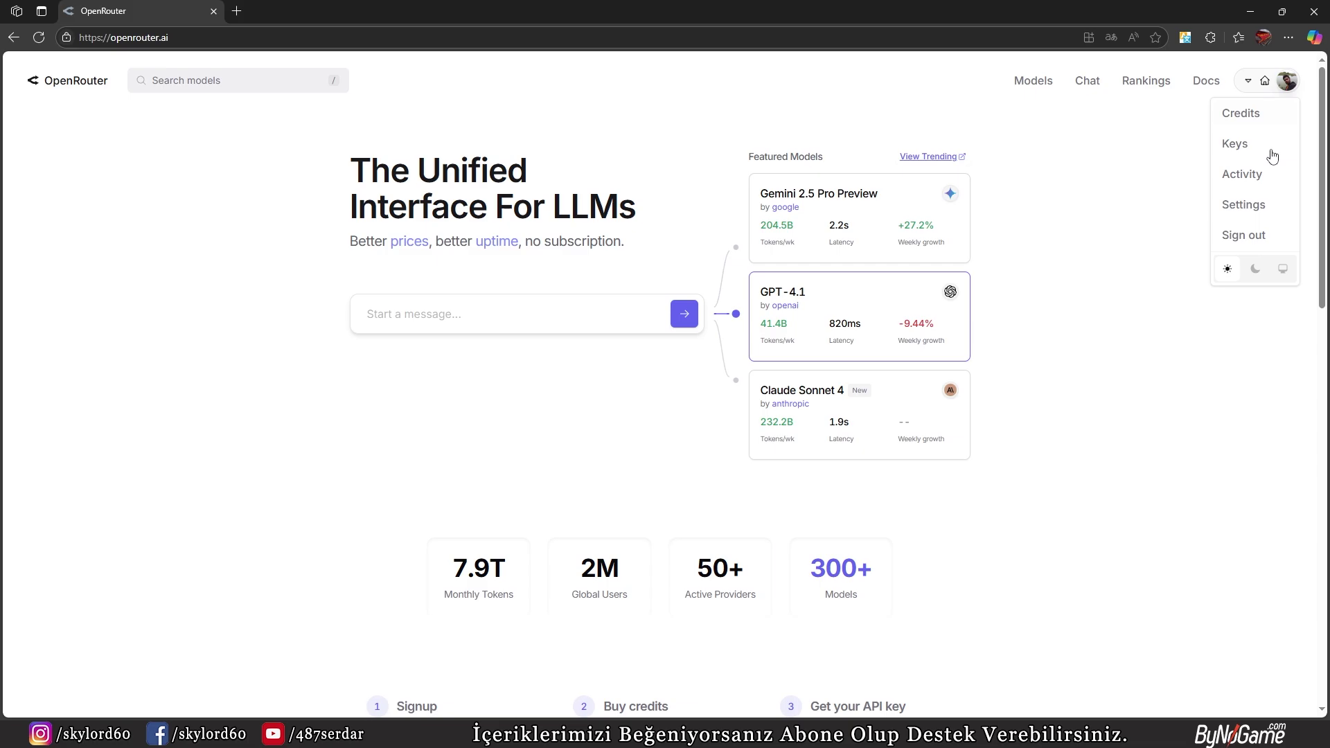
{"action": "left_click", "coordinate": [1258, 270]}
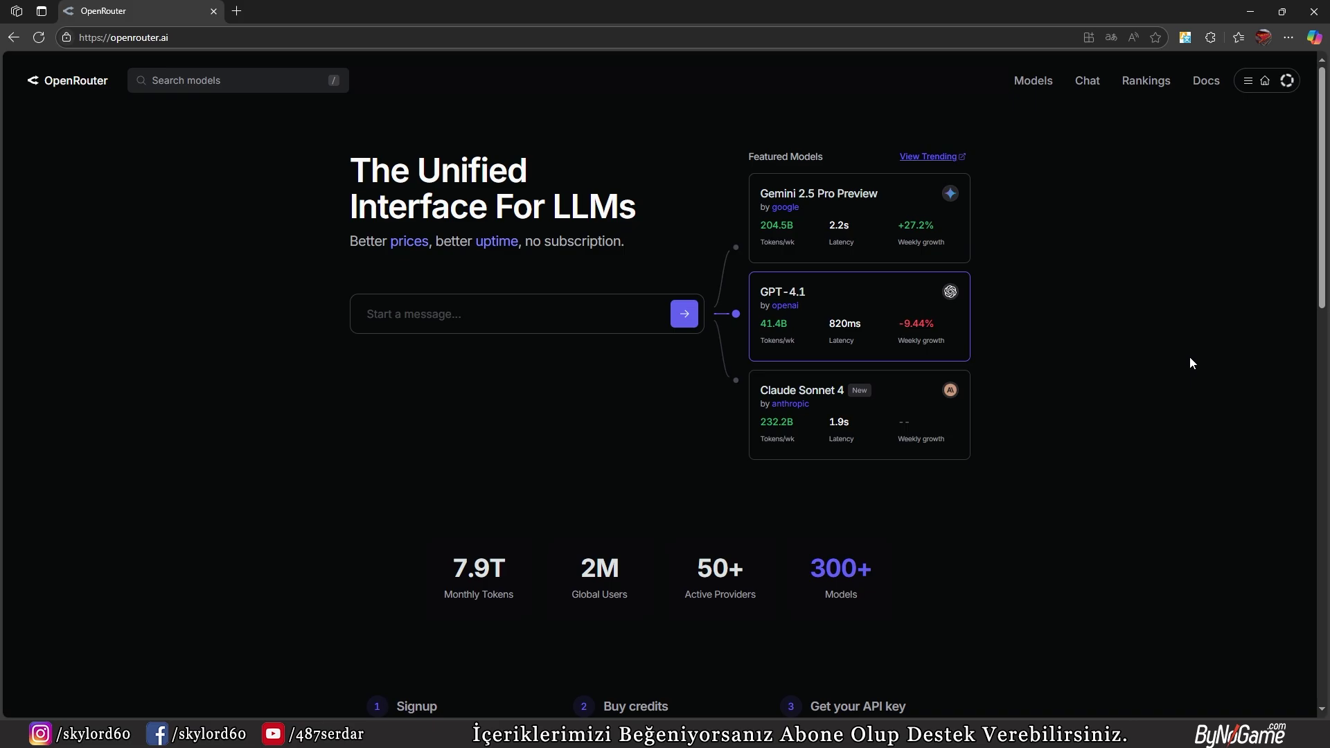
Browse the site-wide model list, from the newest models to the oldest.
{"action": "left_click", "coordinate": [224, 81]}
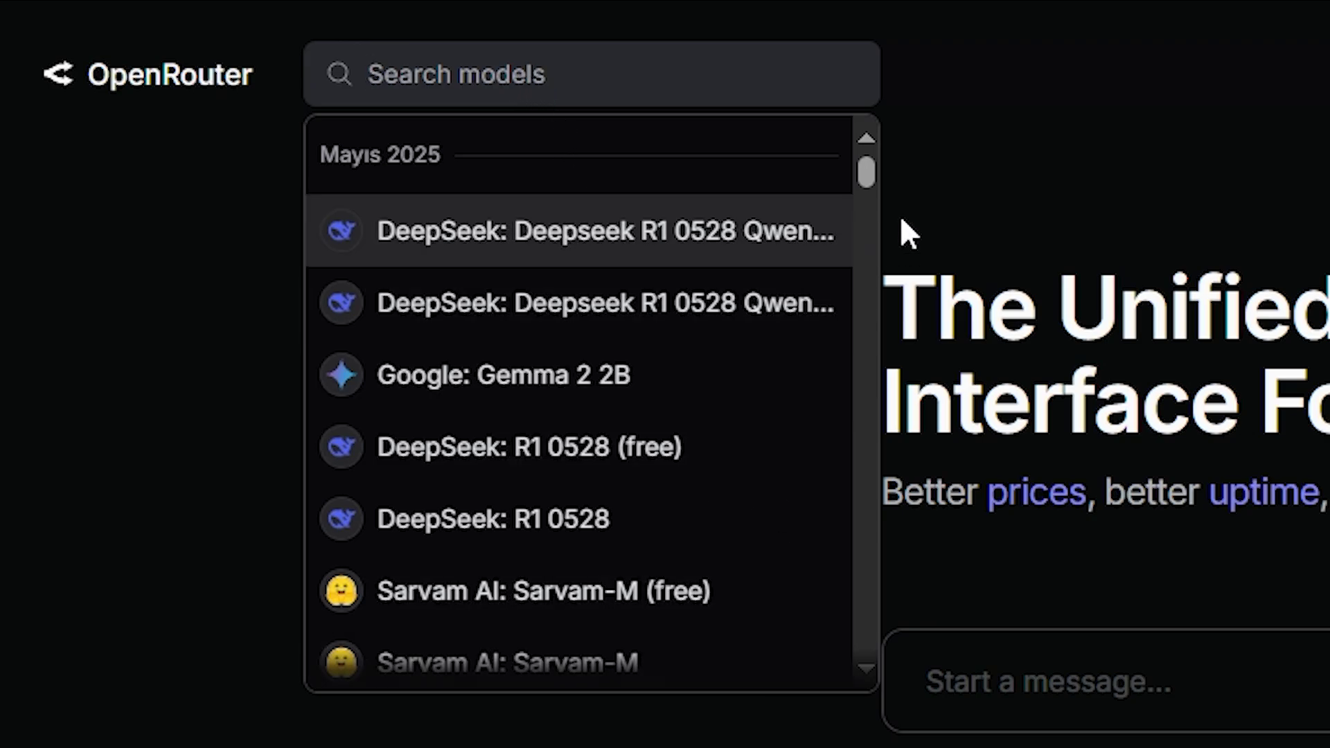
{"action": "left_click_drag", "start_coordinate": [867, 174], "coordinate": [859, 678]}
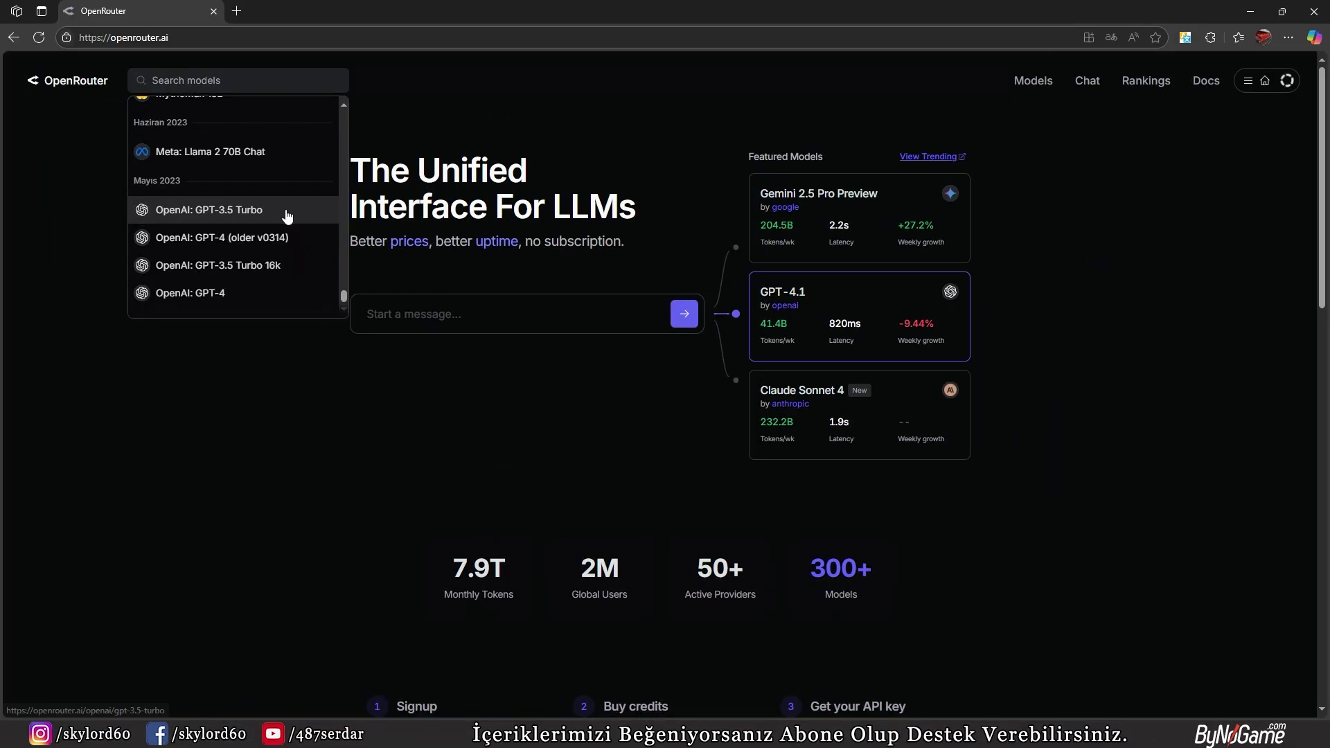
{"action": "left_click_drag", "start_coordinate": [347, 302], "coordinate": [350, 235]}
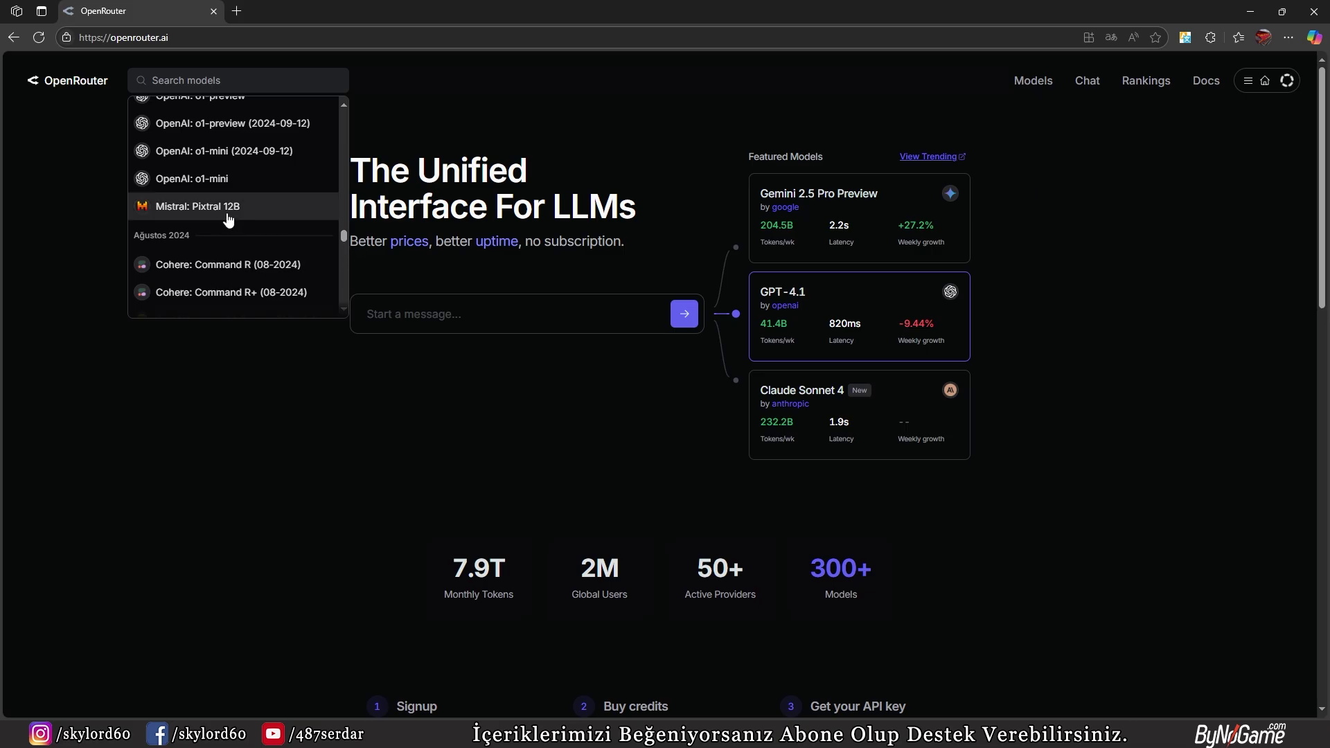
{"action": "left_click", "coordinate": [227, 357]}
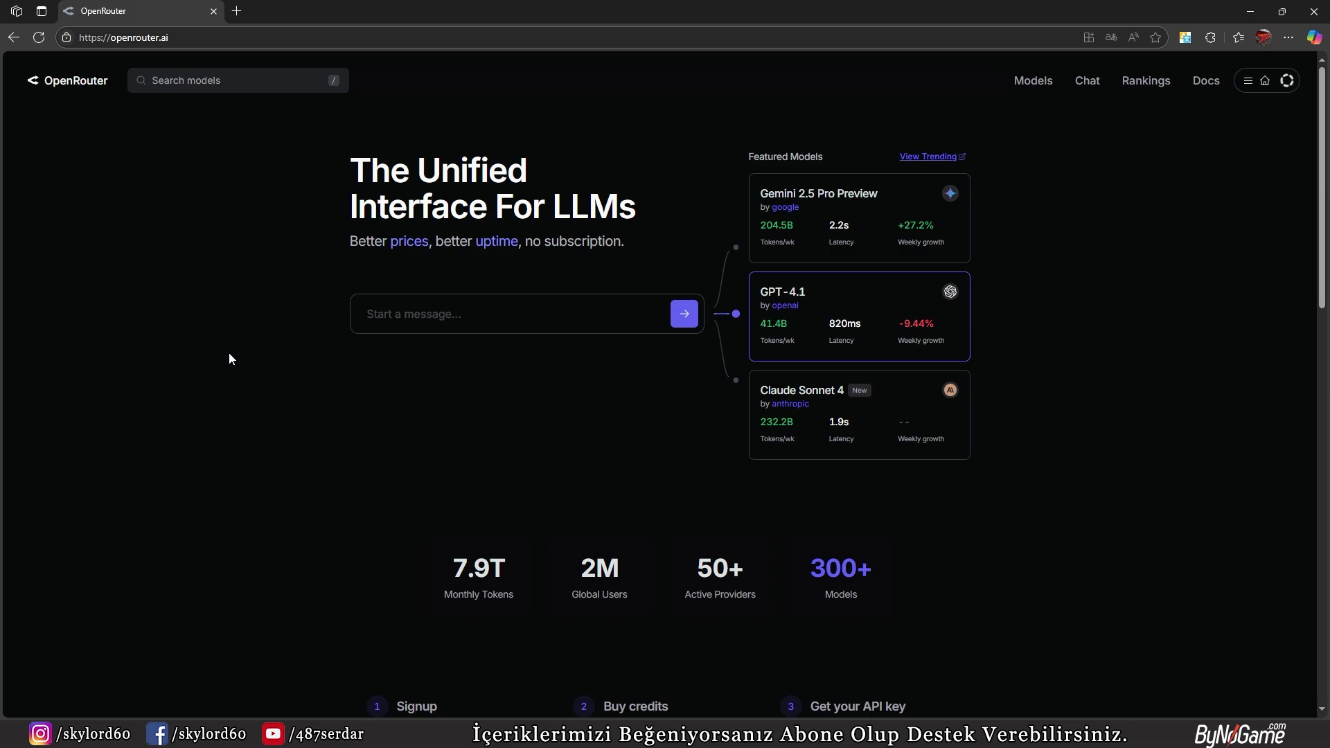
{"action": "left_click", "coordinate": [209, 81]}
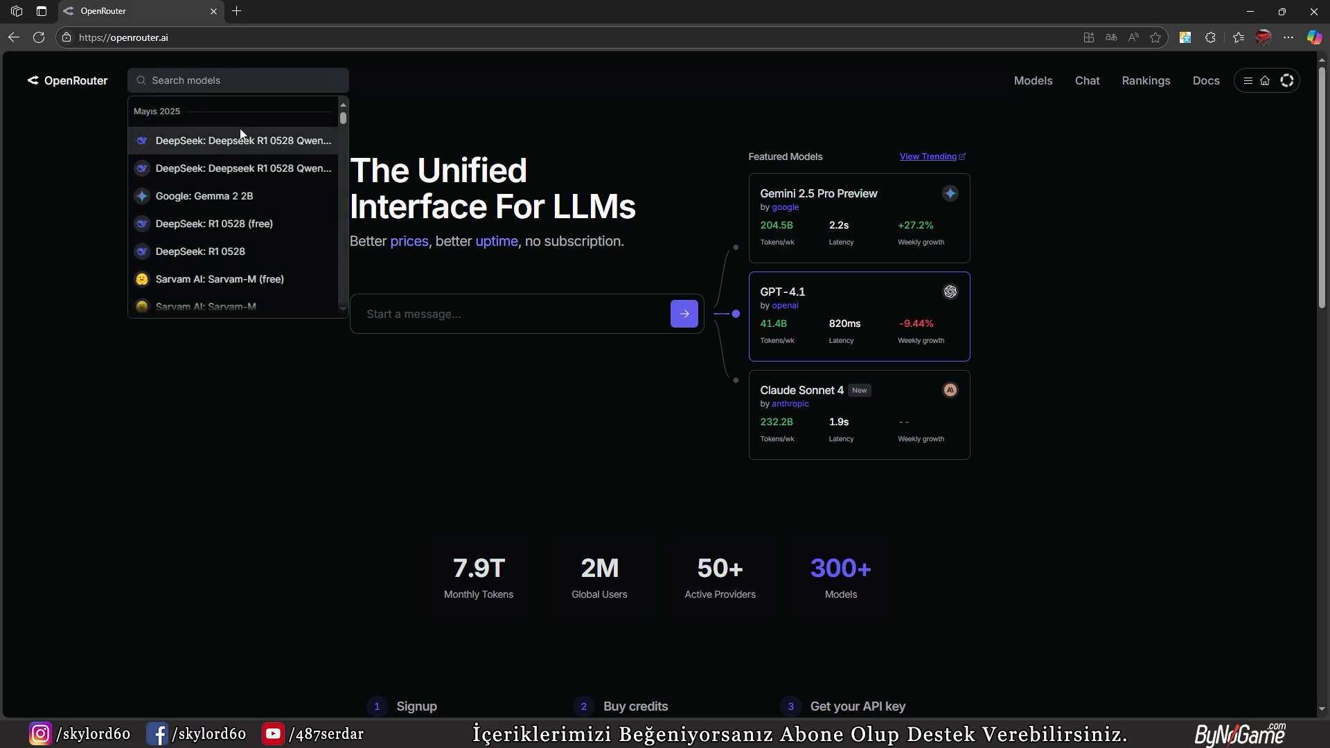
{"action": "left_click", "coordinate": [285, 418]}
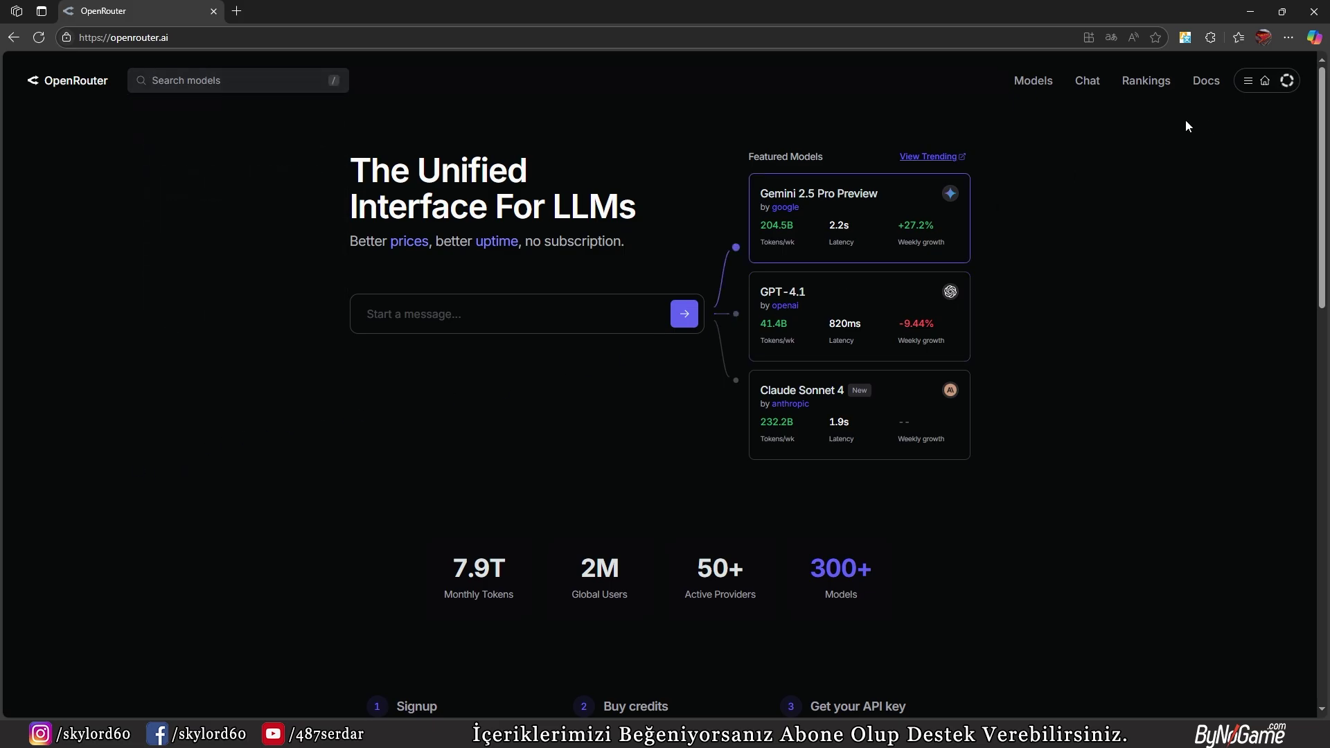
Open the Models page, filter the models by "deep" and clear the filter.
{"action": "left_click", "coordinate": [1037, 81]}
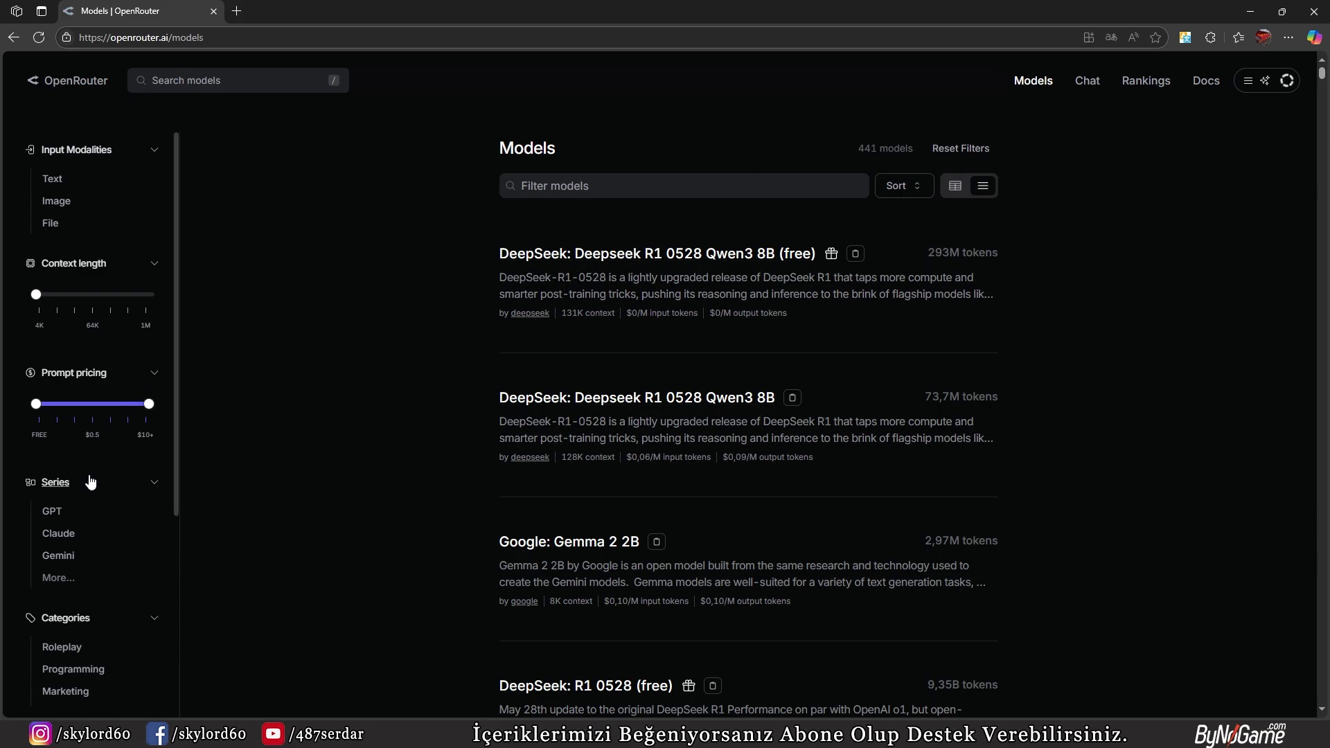
{"action": "left_click", "coordinate": [658, 186]}
{"action": "type", "text": "deep"}
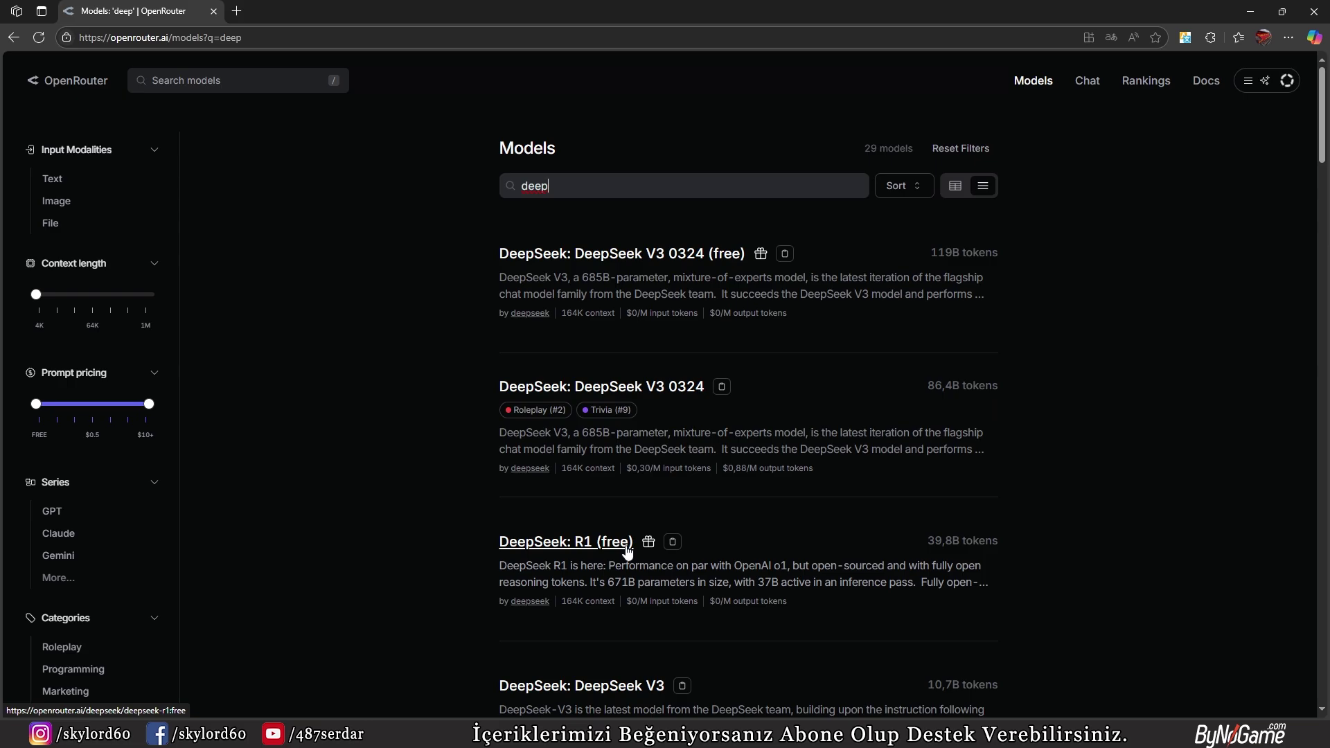
{"action": "key", "text": "ctrl+a"}
{"action": "key", "text": "BackSpace"}
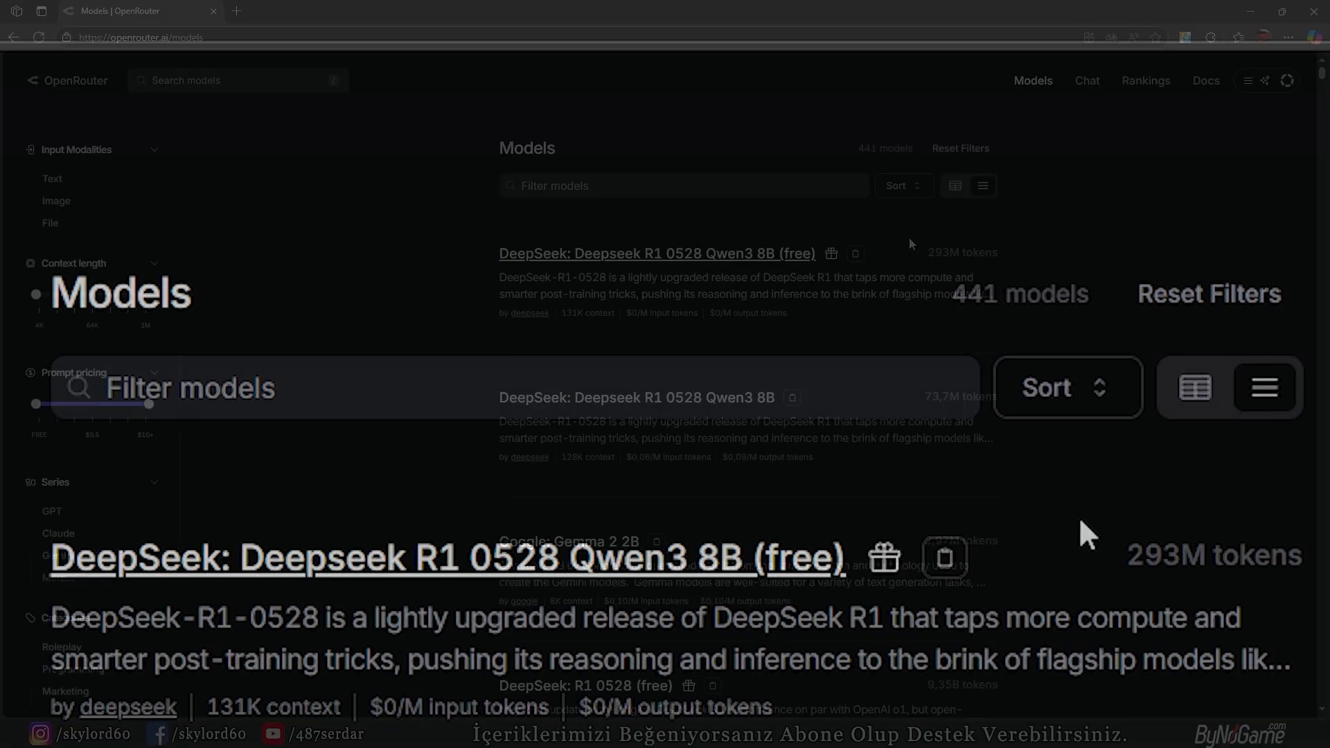
Translate the Models page into Turkish and view the available sorting options.
{"action": "right_click", "coordinate": [413, 244]}
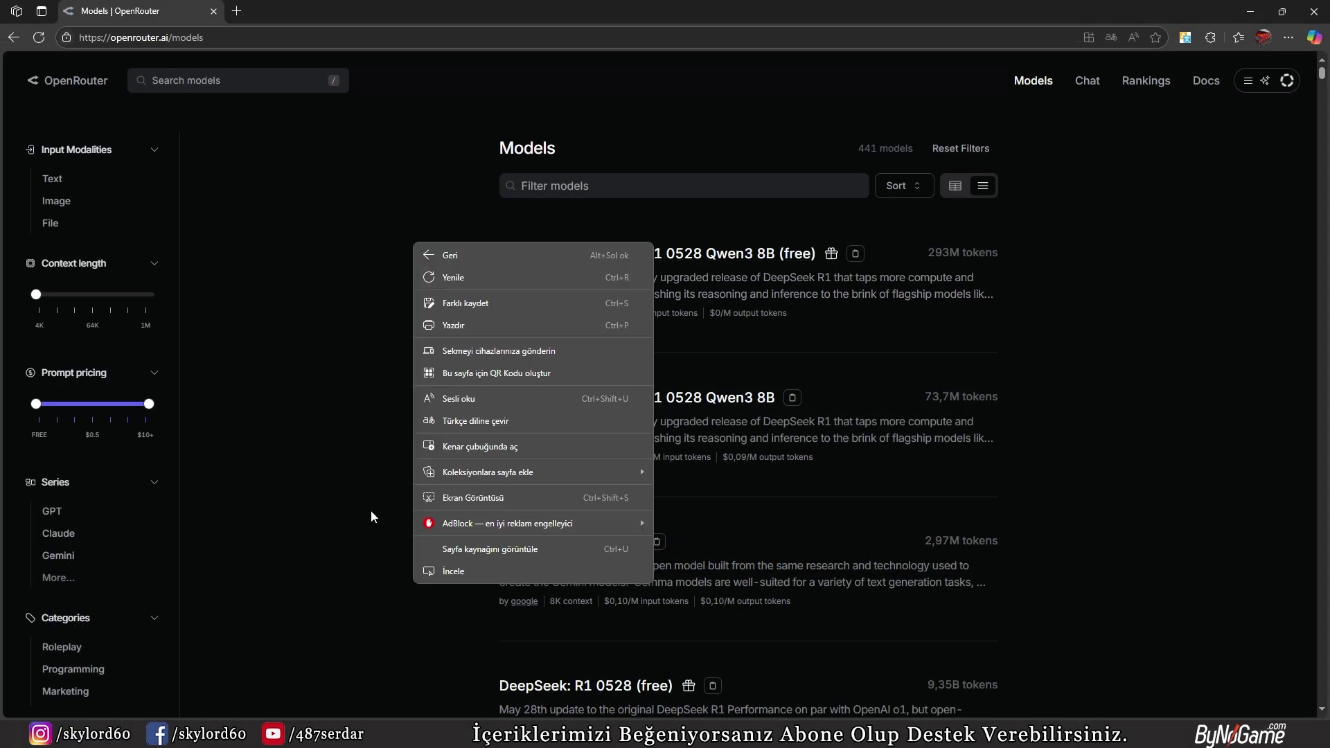
{"action": "left_click", "coordinate": [467, 421]}
{"action": "left_click", "coordinate": [903, 186]}
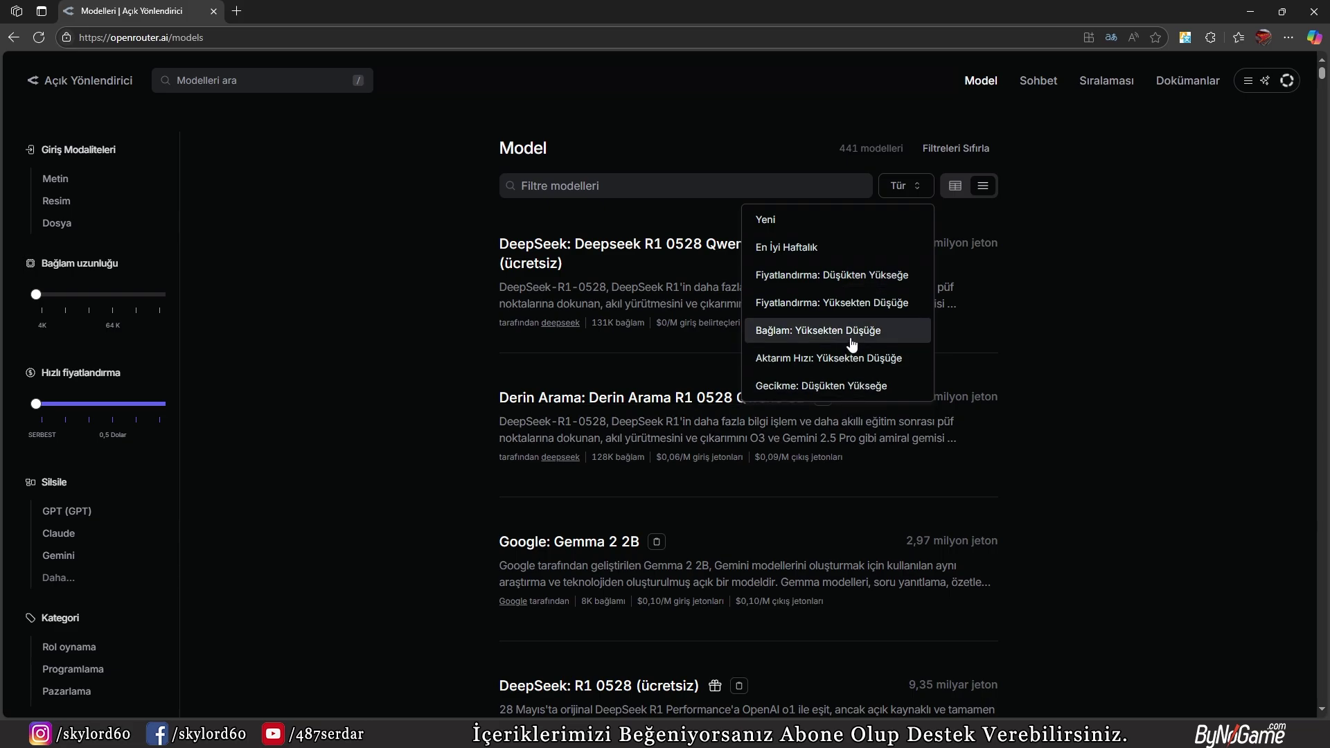
{"action": "left_click", "coordinate": [1123, 255]}
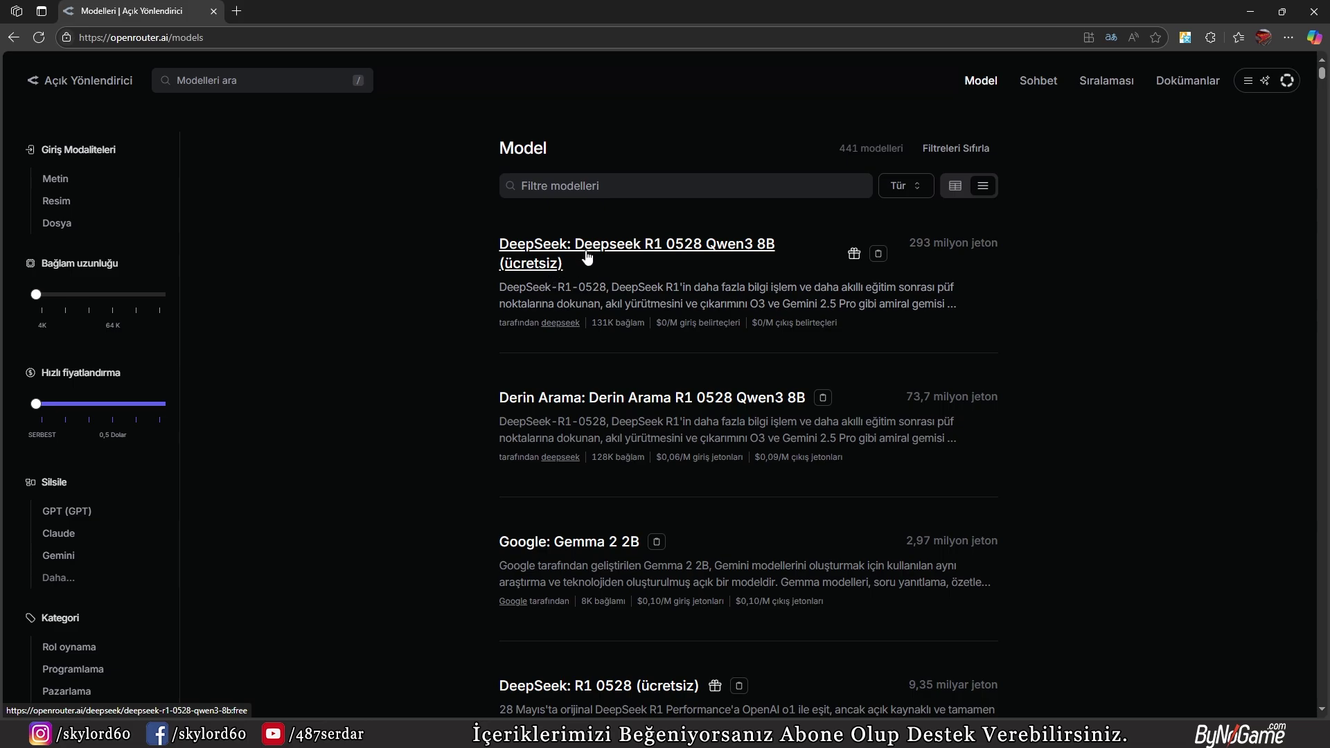
Open the Chat page, reload it in its original English and dismiss the translation offer.
{"action": "left_click", "coordinate": [1046, 84]}
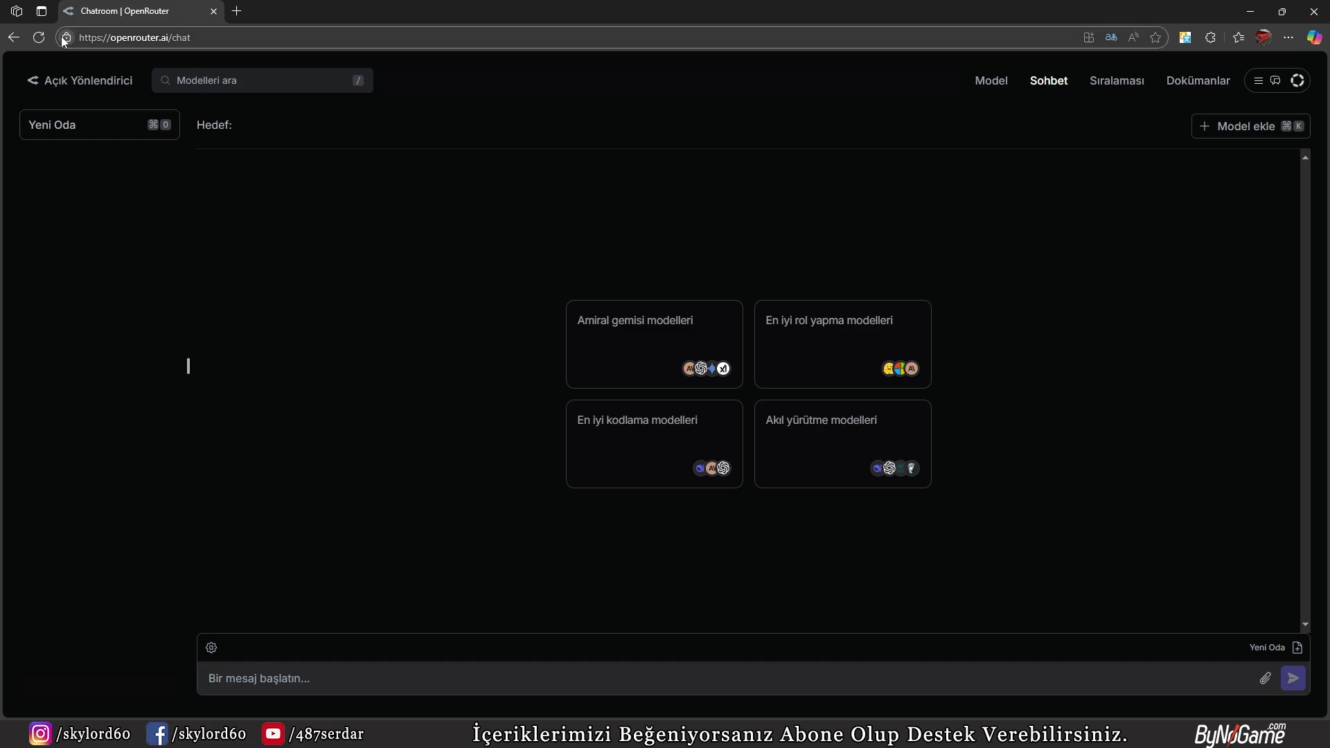
{"action": "left_click", "coordinate": [39, 37]}
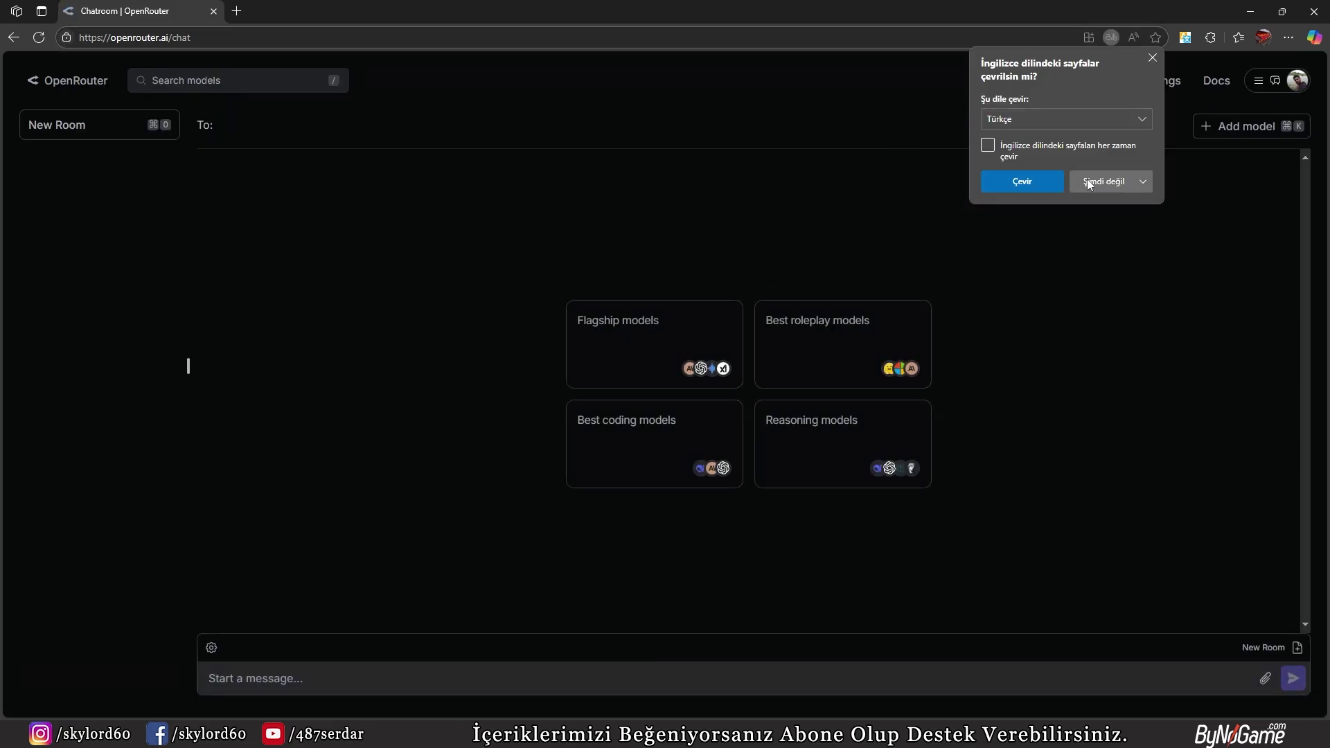
{"action": "left_click", "coordinate": [1143, 182]}
{"action": "left_click", "coordinate": [736, 243]}
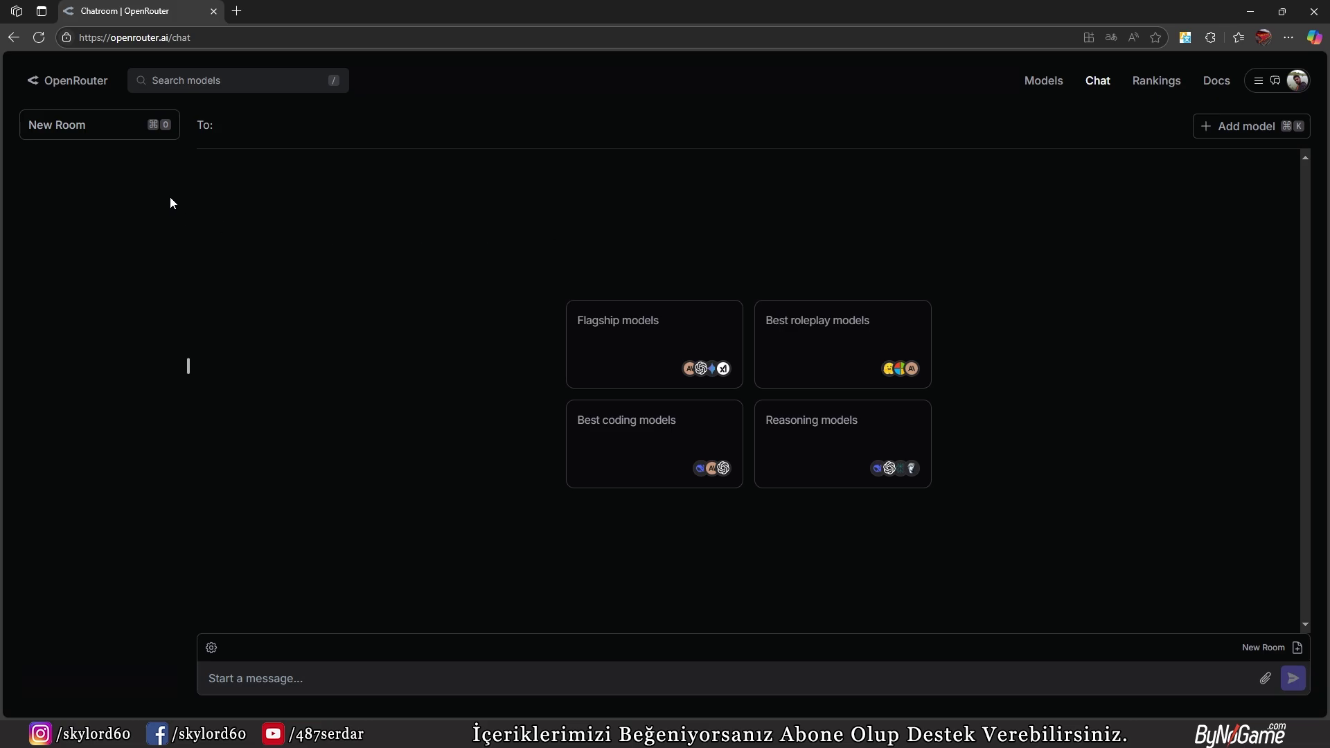
Search the site's models for "free", open Google: Gemma 3n 4B (free) and start a chat with it.
{"action": "left_click", "coordinate": [230, 76]}
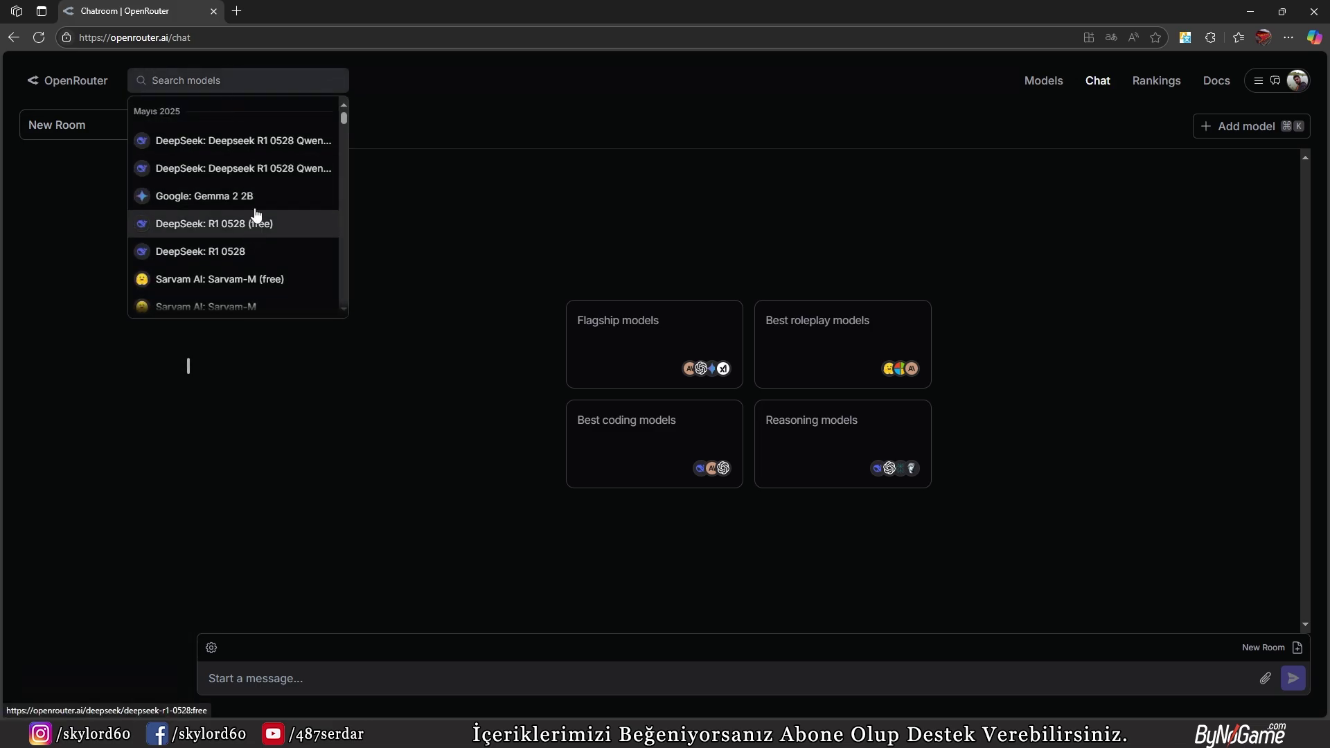
{"action": "type", "text": "free"}
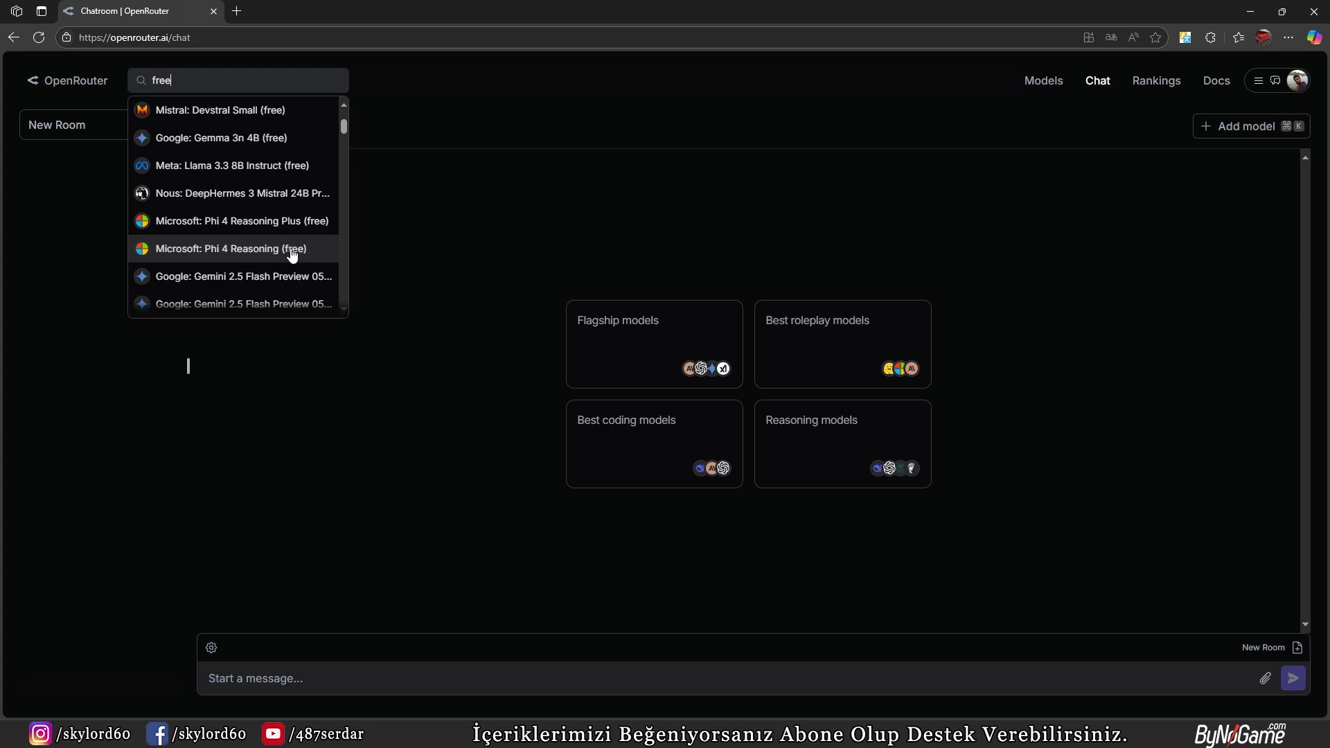
{"action": "left_click", "coordinate": [254, 142]}
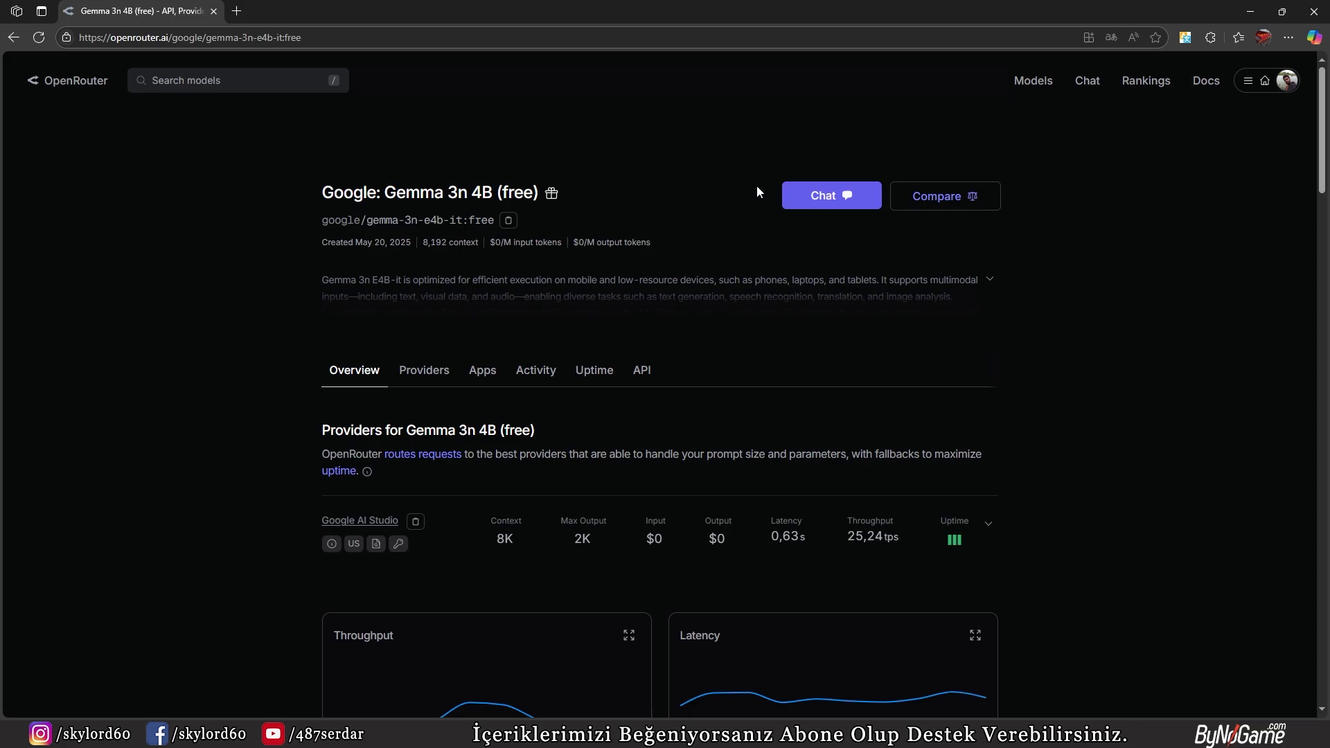
{"action": "left_click", "coordinate": [802, 209]}
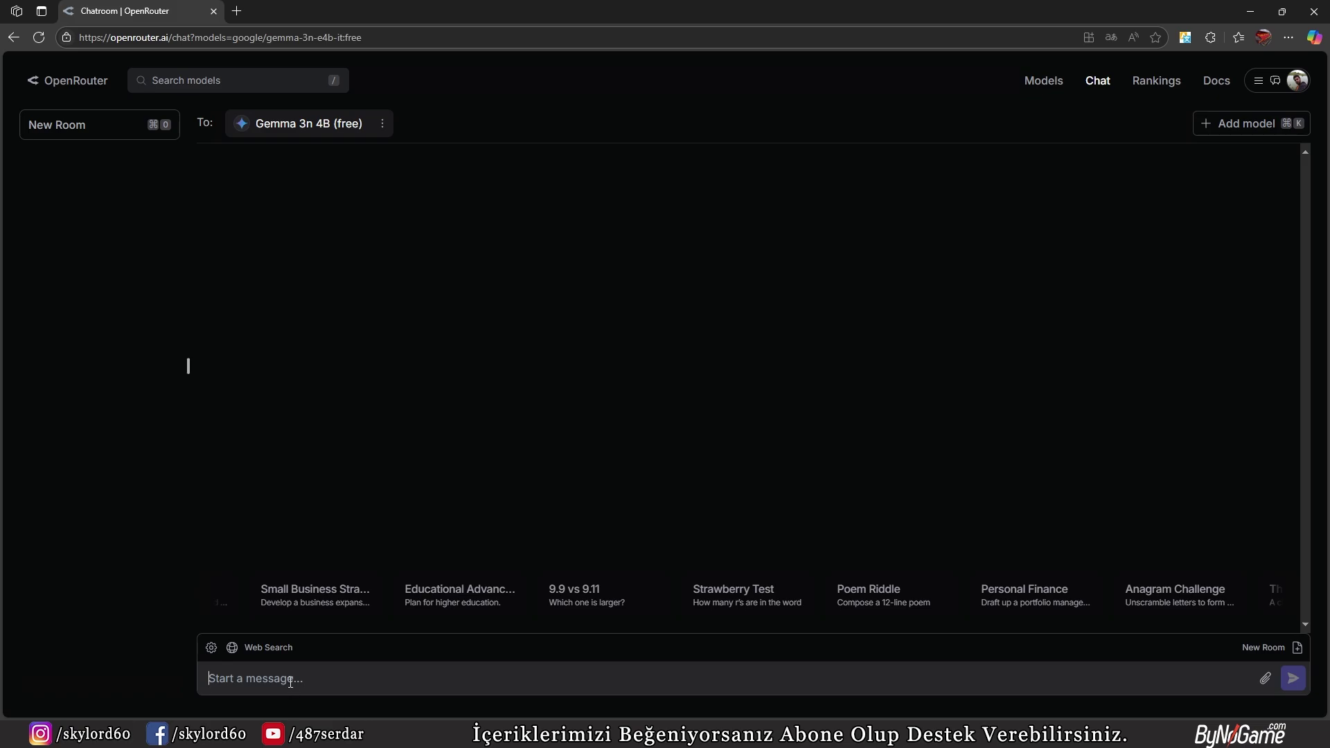
Send the message "Selam nasılsın" to the Gemma 3n 4B (free) model.
{"action": "type", "text": "Selam nası"}
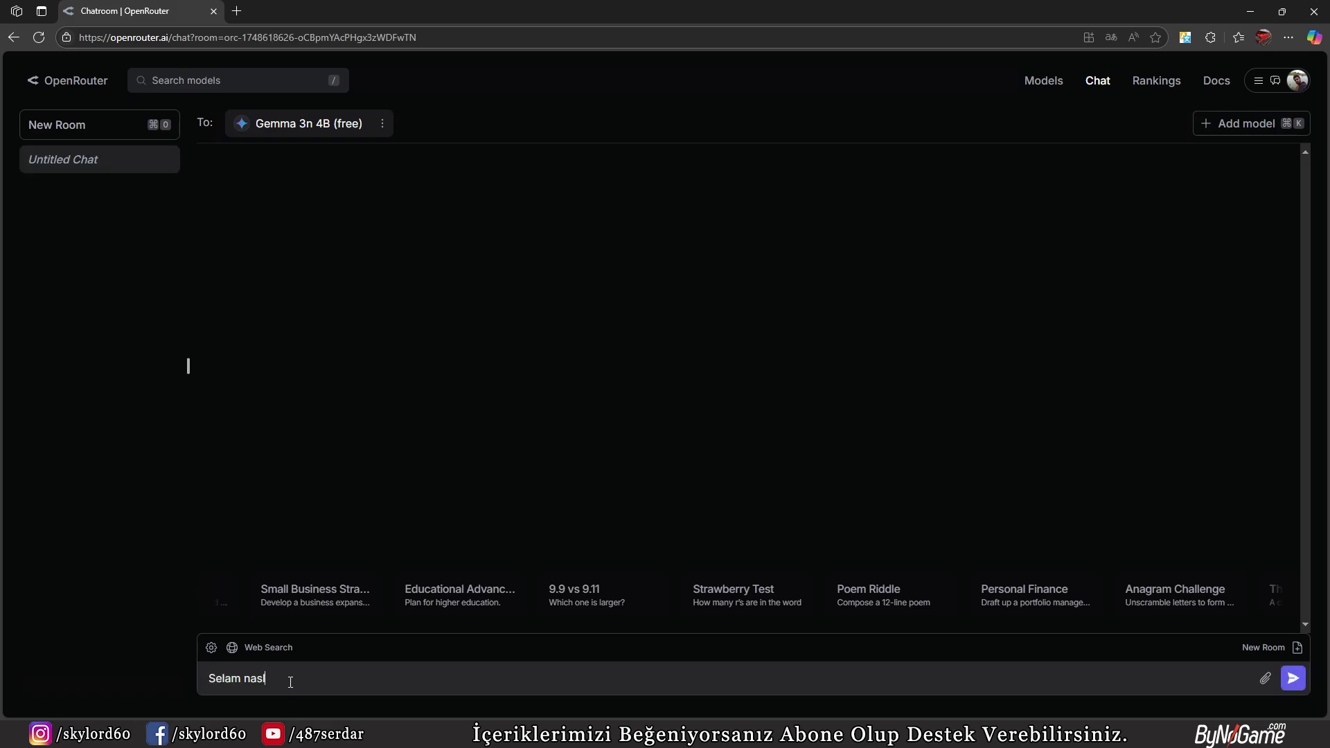
{"action": "type", "text": "lsın"}
{"action": "key", "text": "Return"}
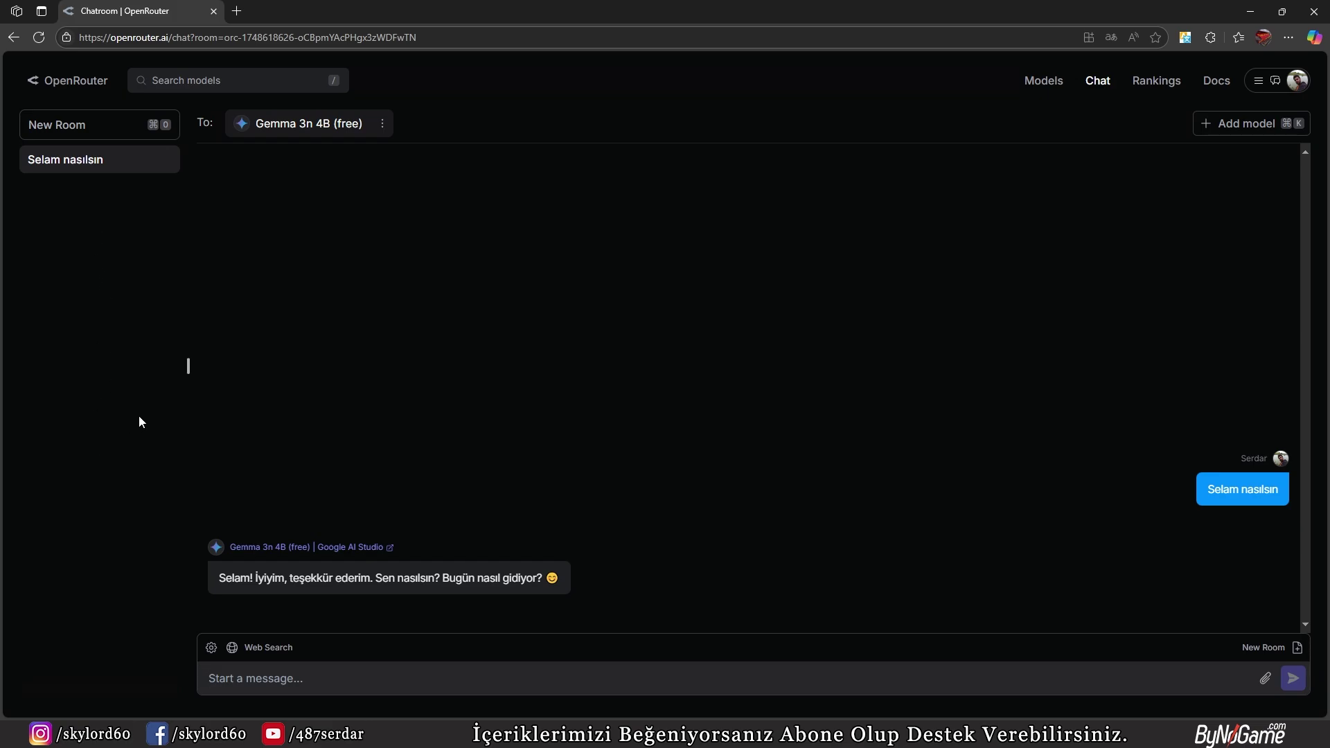
Open the LLM rankings, examine the leaderboard and the Technology category, and return to All Categories.
{"action": "left_click", "coordinate": [1156, 80]}
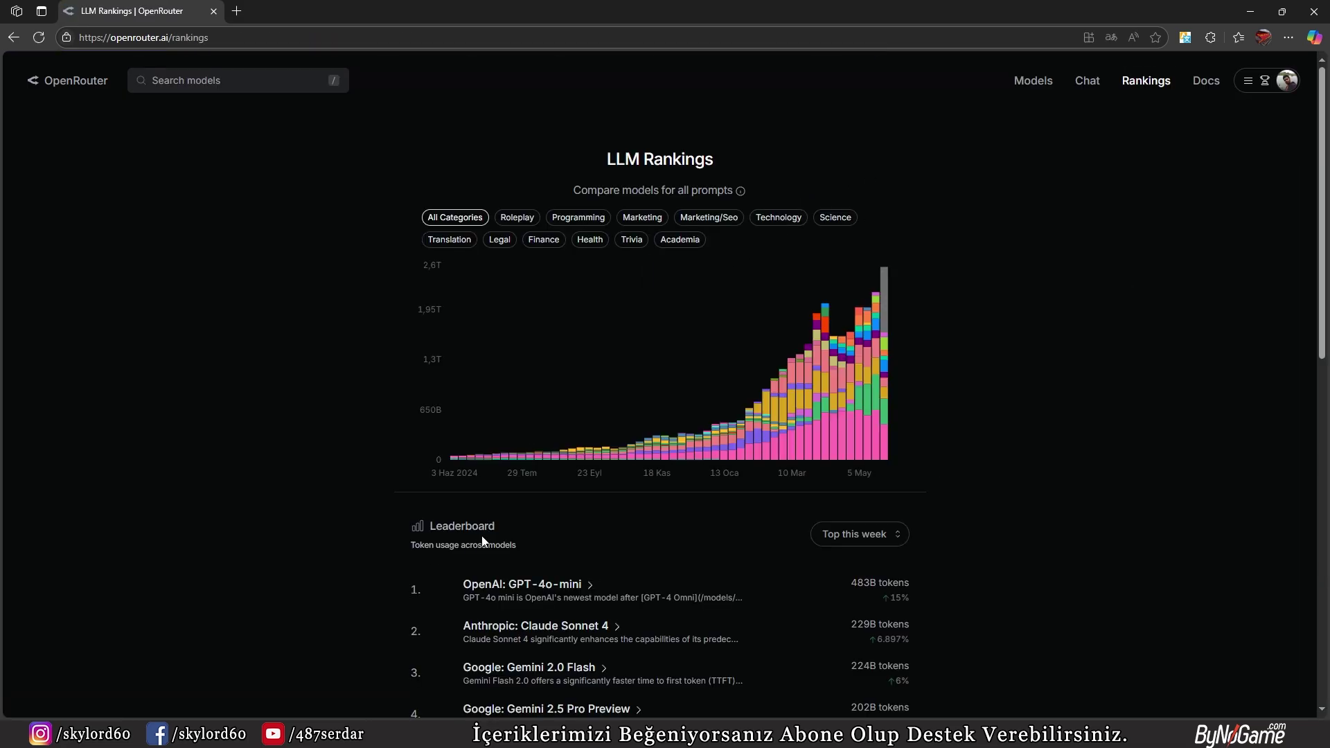
{"action": "scroll", "coordinate": [589, 613], "scroll_direction": "down", "scroll_amount": 5}
{"action": "scroll", "coordinate": [762, 575], "scroll_direction": "up", "scroll_amount": 4}
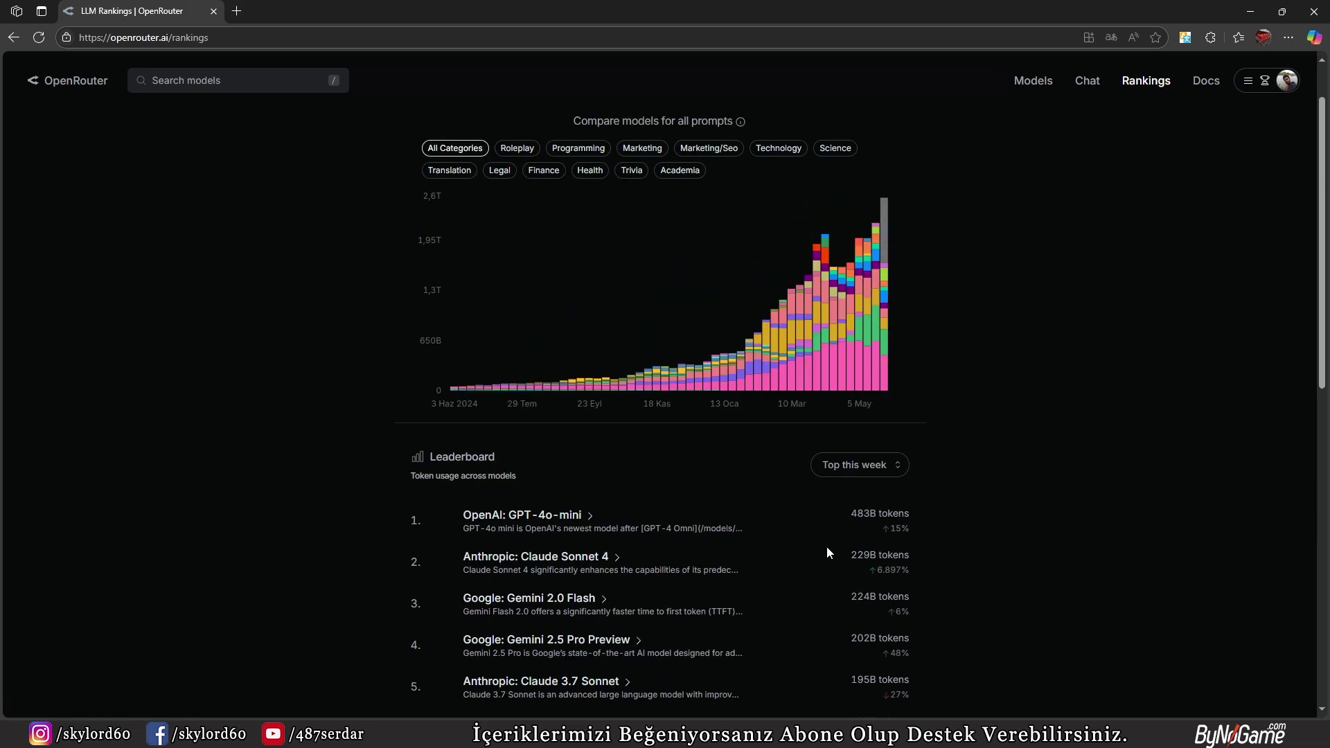
{"action": "left_click", "coordinate": [778, 148]}
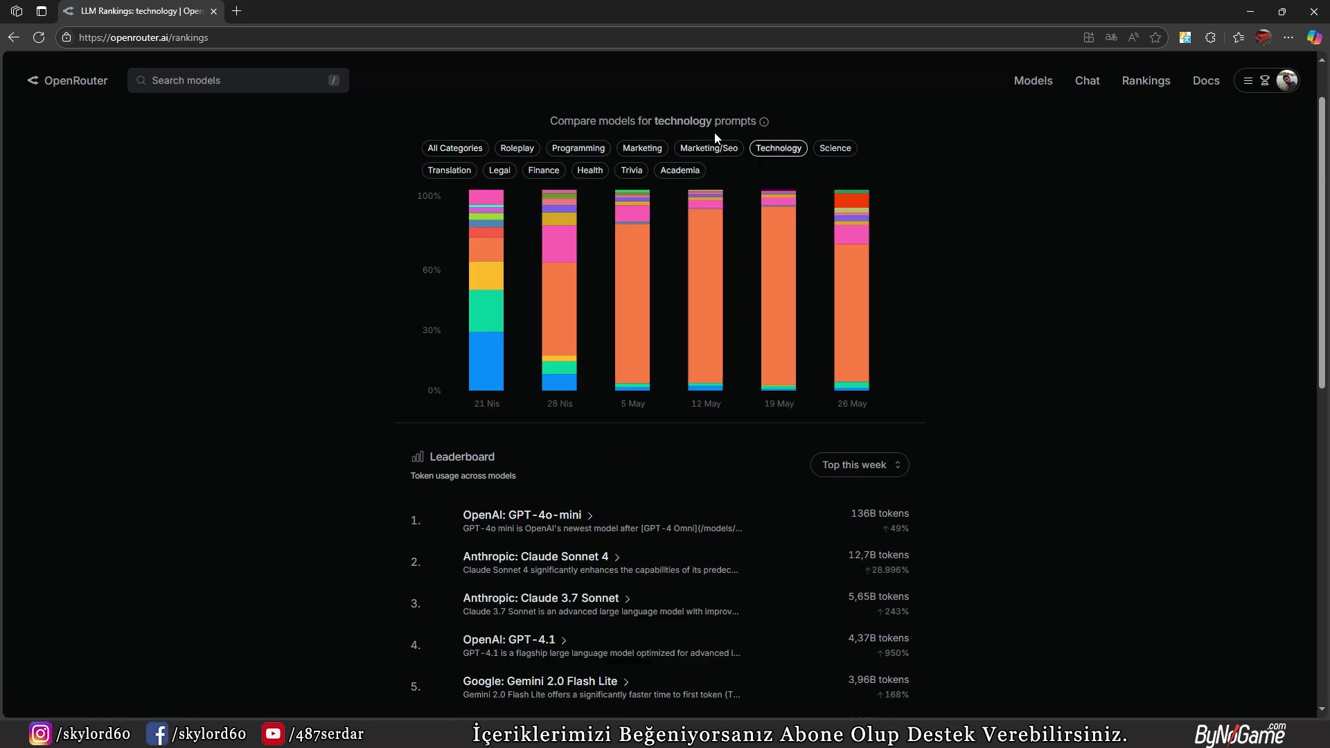
{"action": "left_click", "coordinate": [783, 149]}
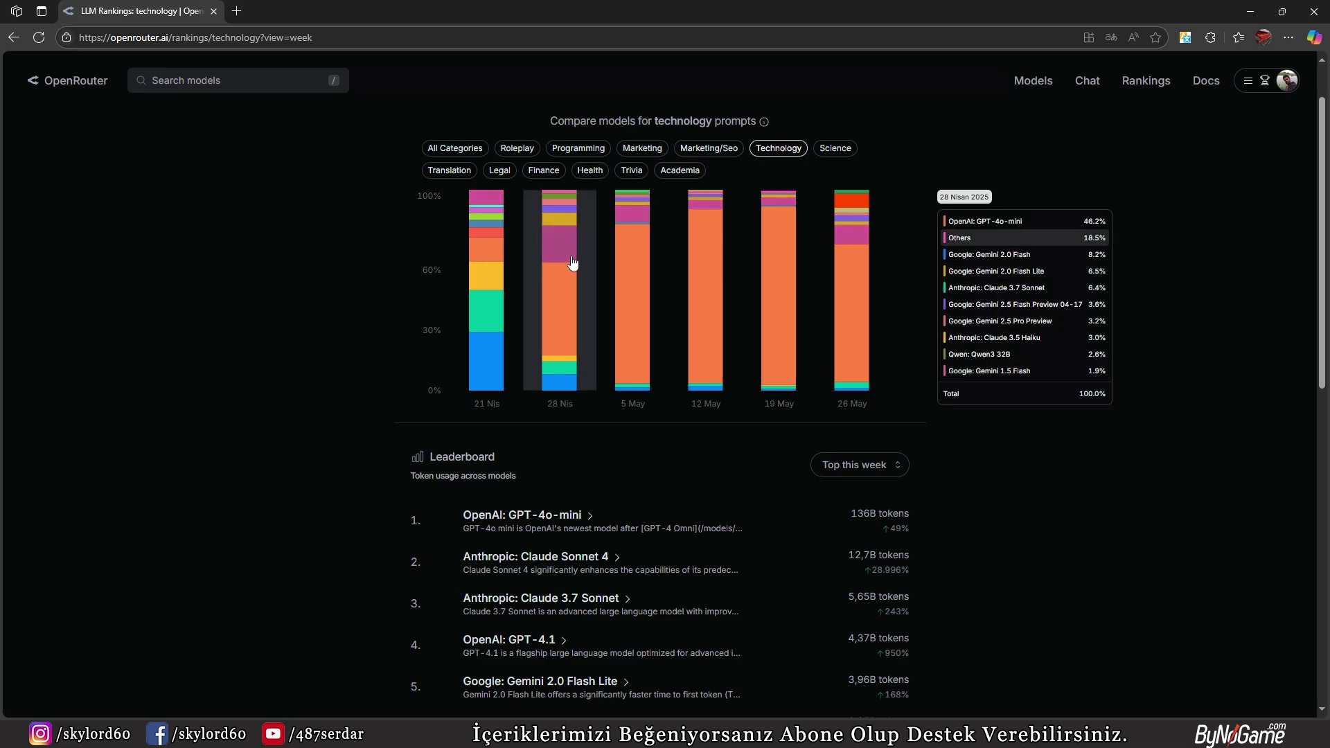
{"action": "left_click", "coordinate": [456, 153]}
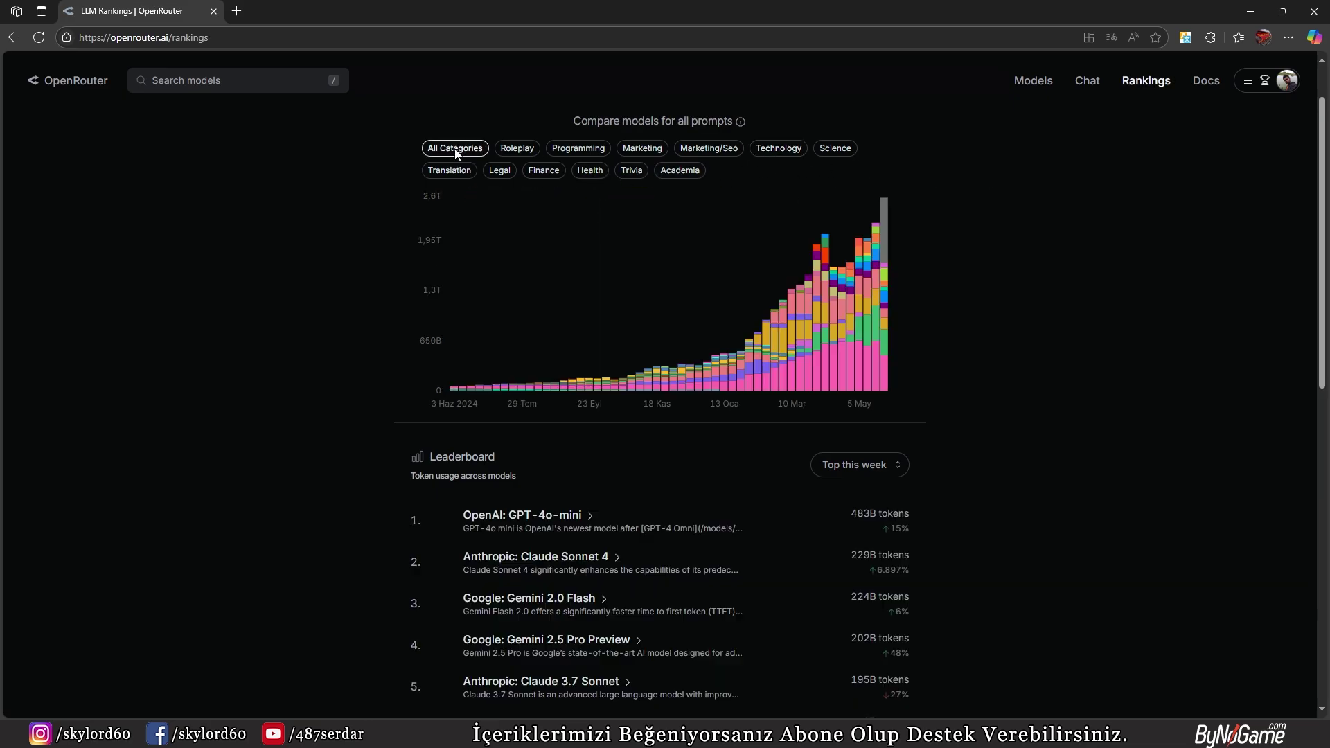
Open the documentation's Quickstart page and translate it into Turkish.
{"action": "left_click", "coordinate": [1206, 82]}
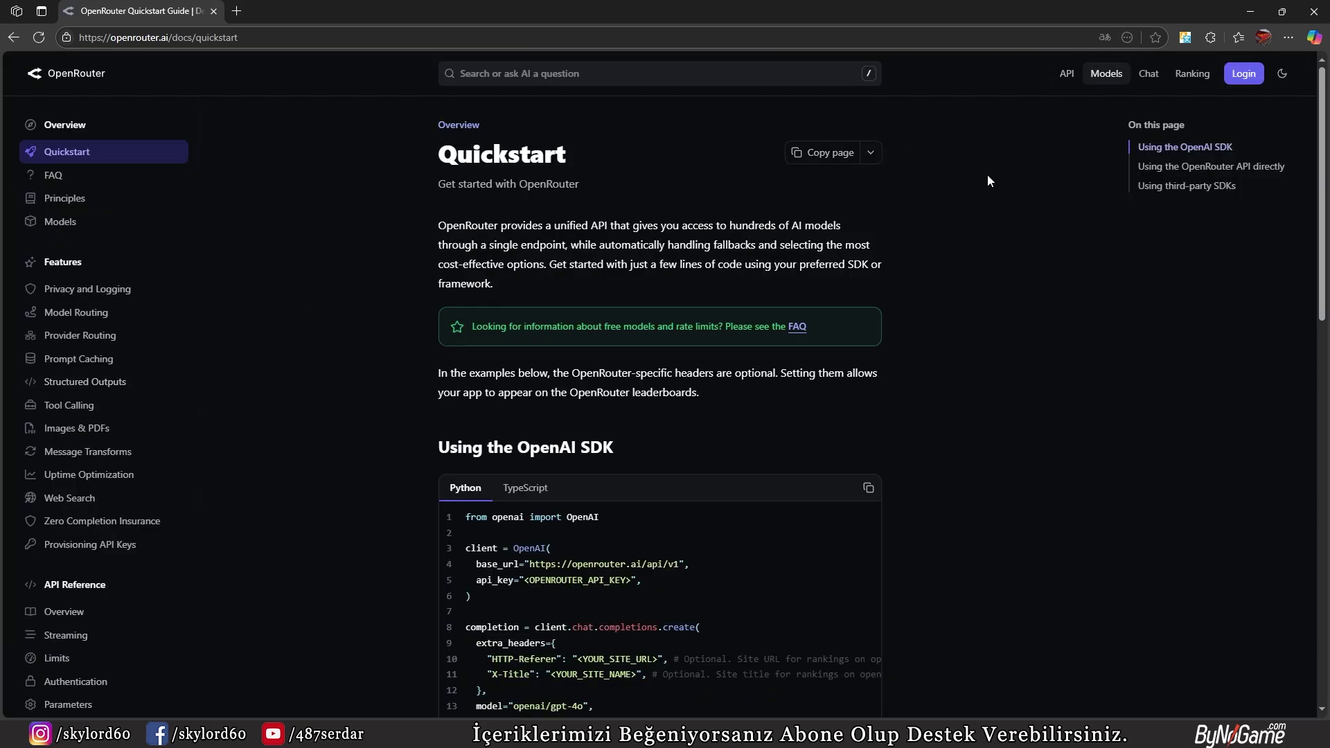
{"action": "right_click", "coordinate": [974, 188]}
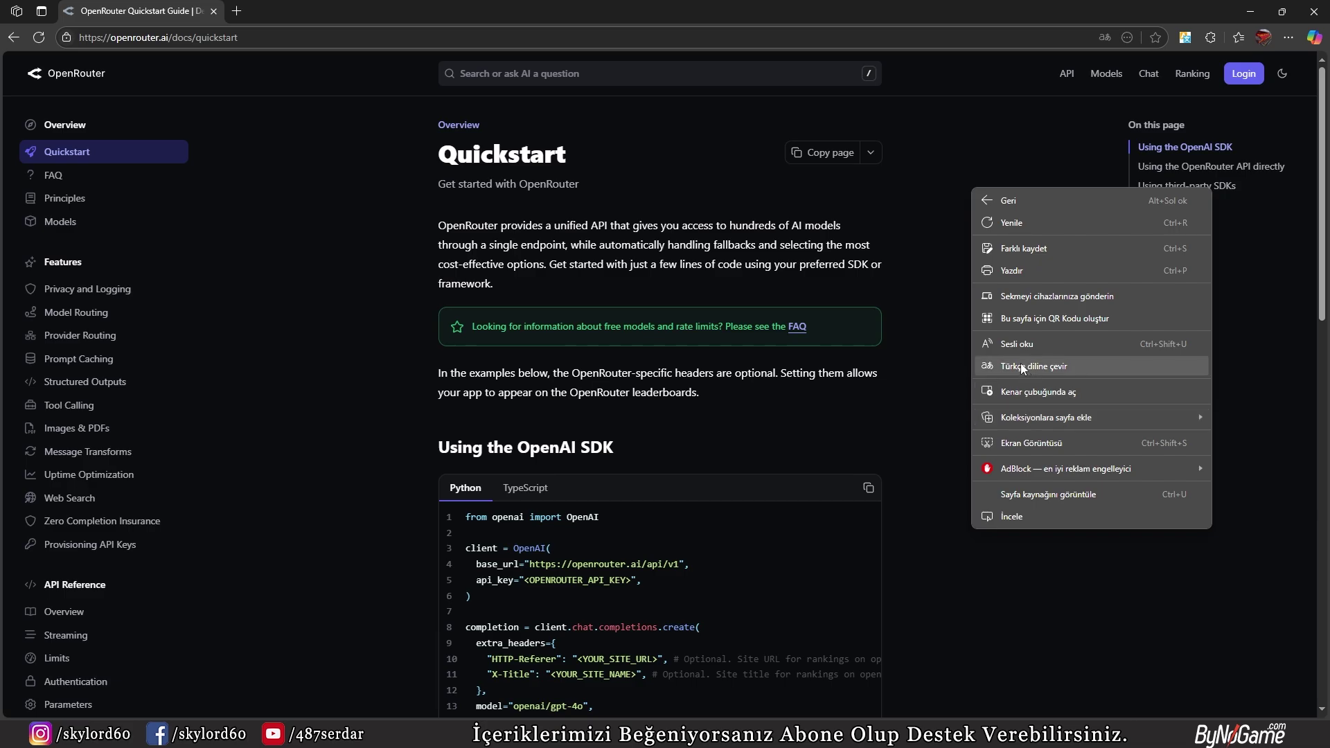
{"action": "left_click", "coordinate": [1019, 367]}
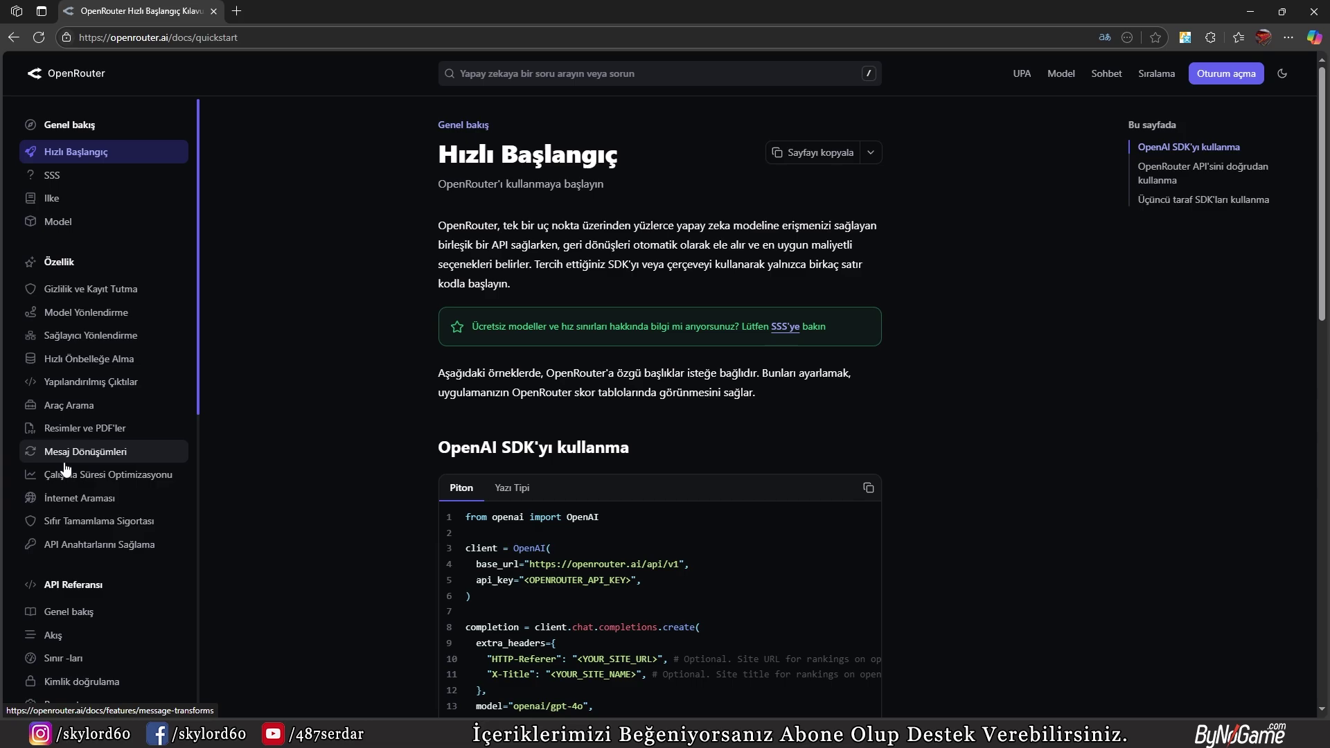
Open the API reference page on limits and read the section on rate limits and remaining credits.
{"action": "scroll", "coordinate": [79, 478], "scroll_direction": "down", "scroll_amount": 1}
{"action": "left_click", "coordinate": [81, 589]}
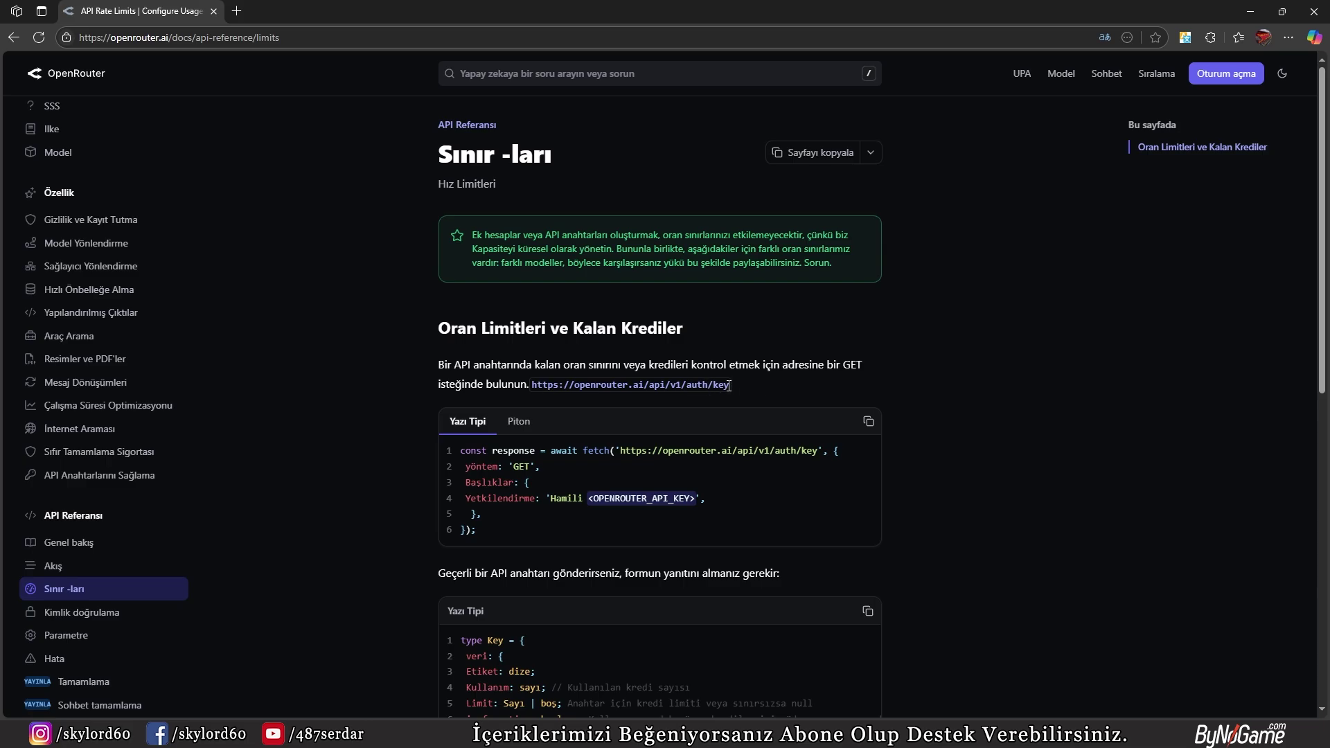
{"action": "scroll", "coordinate": [690, 377], "scroll_direction": "down", "scroll_amount": 2}
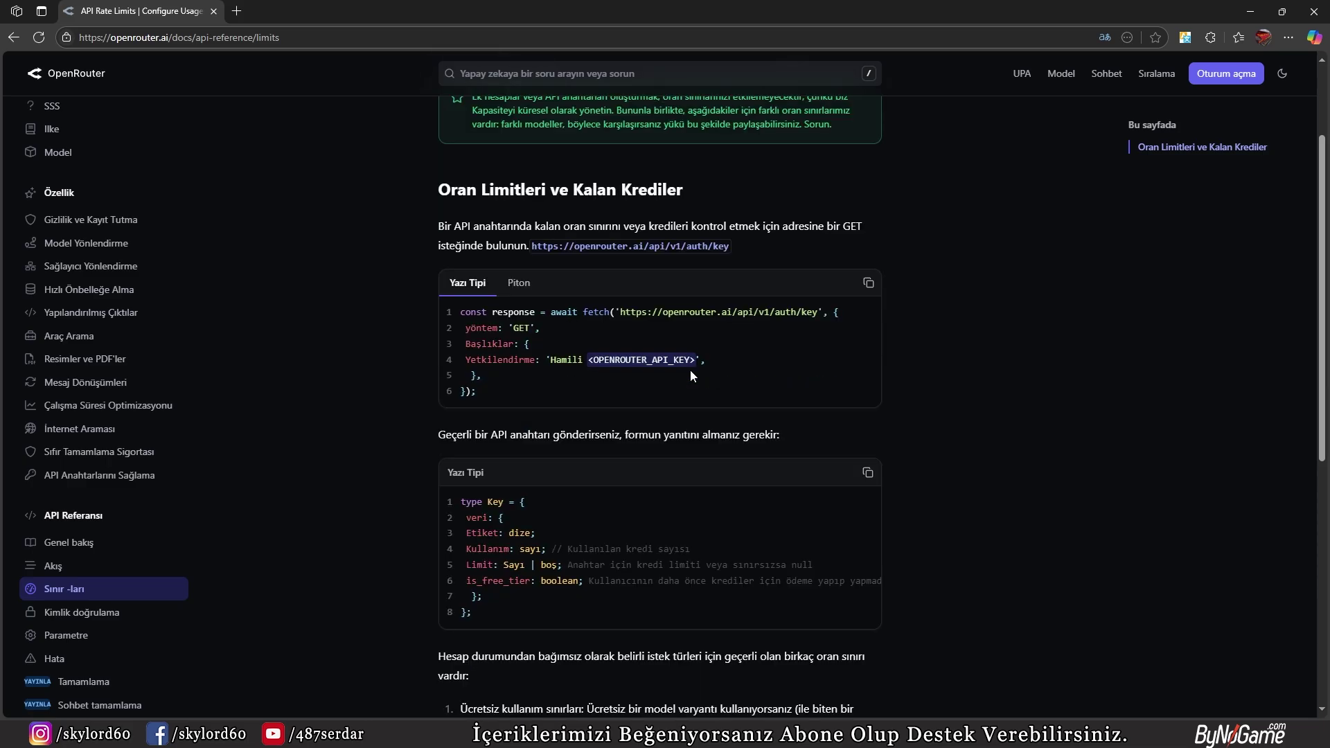
Read the free usage limits and DDoS protection notes on the limits page, and return to the OpenRouter home page.
{"action": "scroll", "coordinate": [662, 354], "scroll_direction": "down", "scroll_amount": 6}
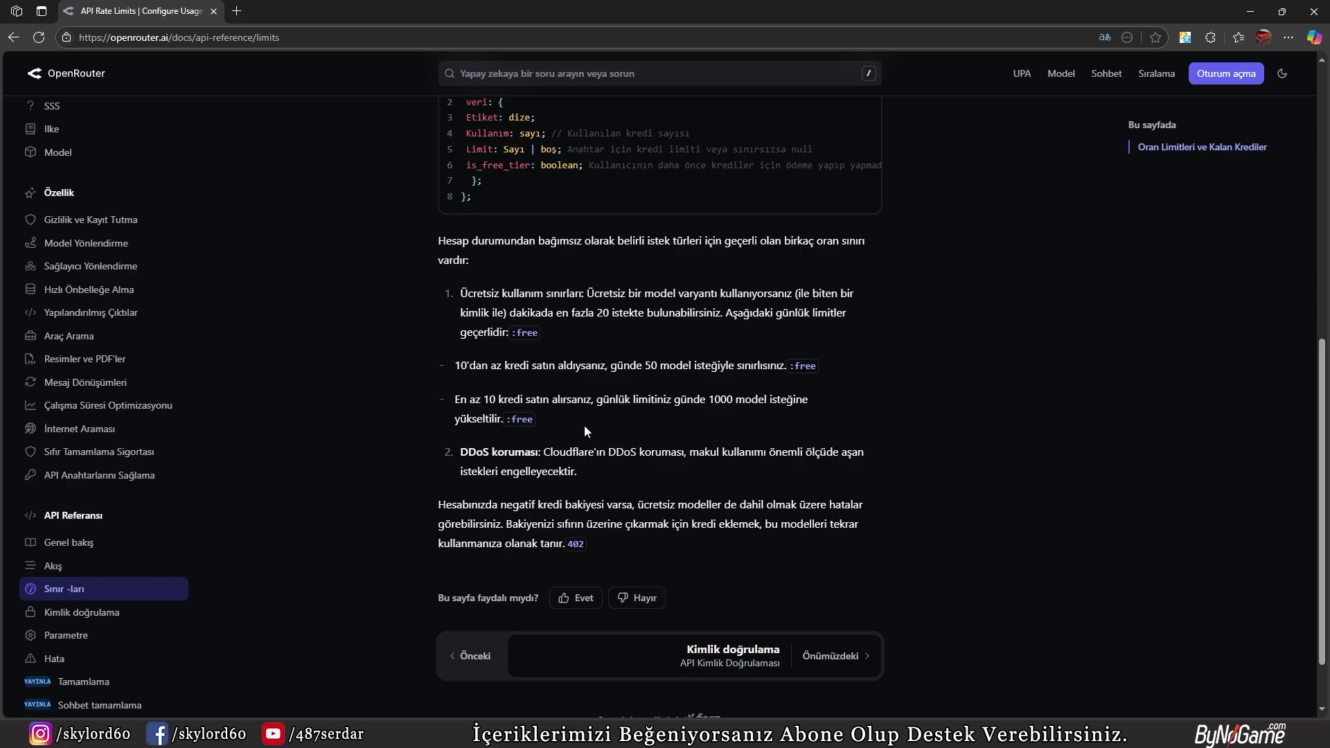
{"action": "left_click", "coordinate": [180, 102]}
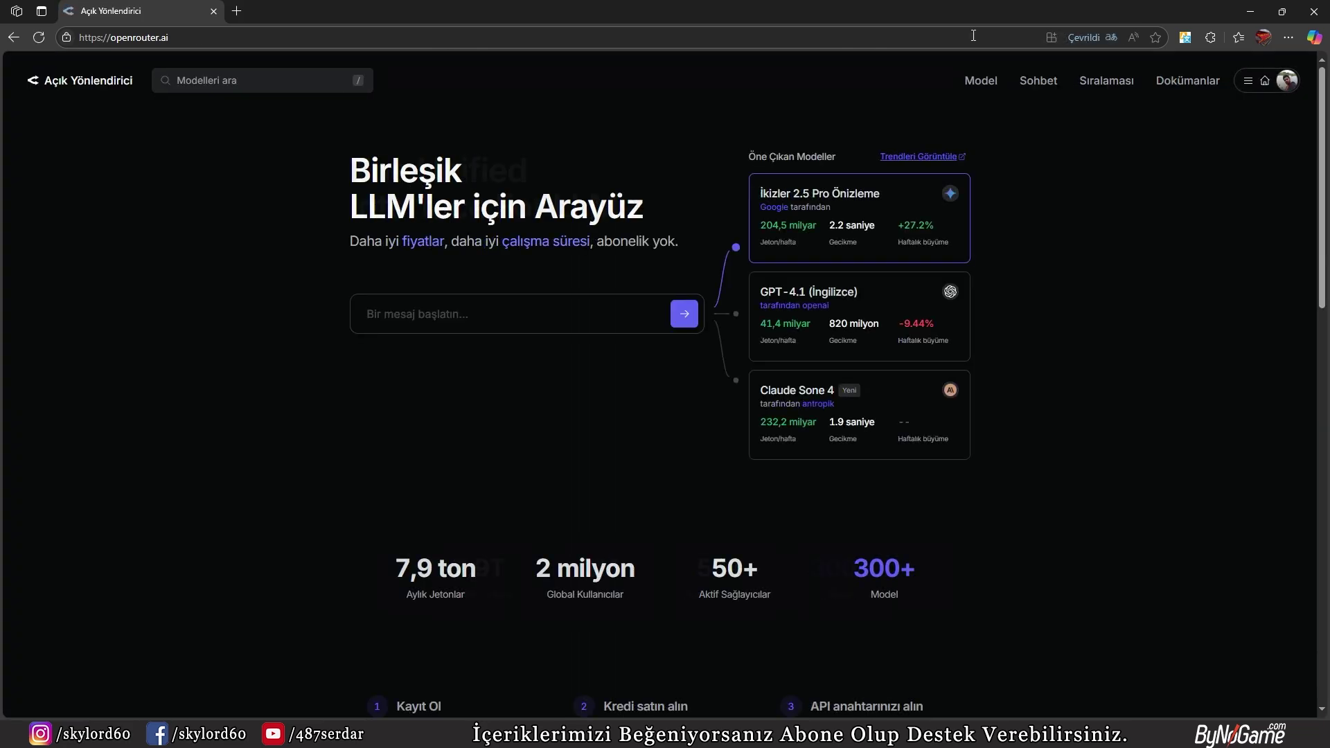
Show the home page in its original English and open the account's Credits page.
{"action": "left_click", "coordinate": [1253, 81]}
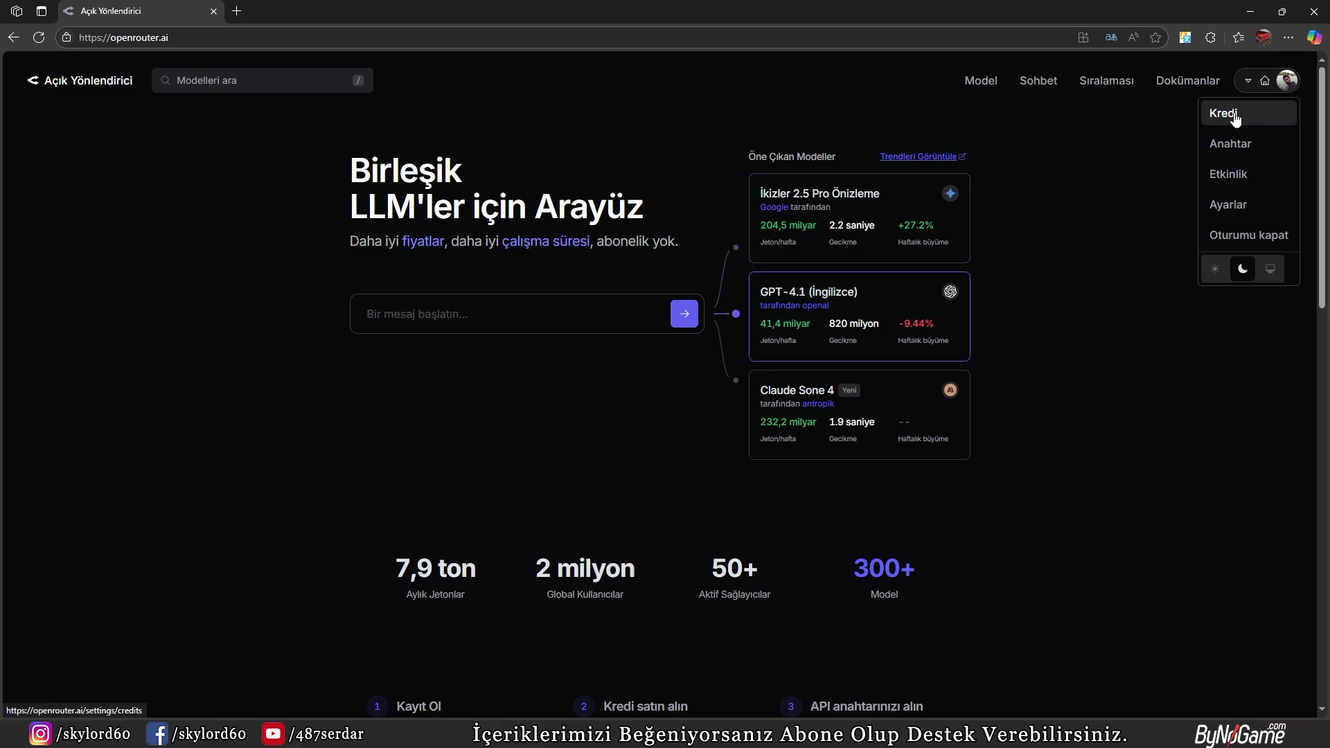
{"action": "right_click", "coordinate": [1122, 191]}
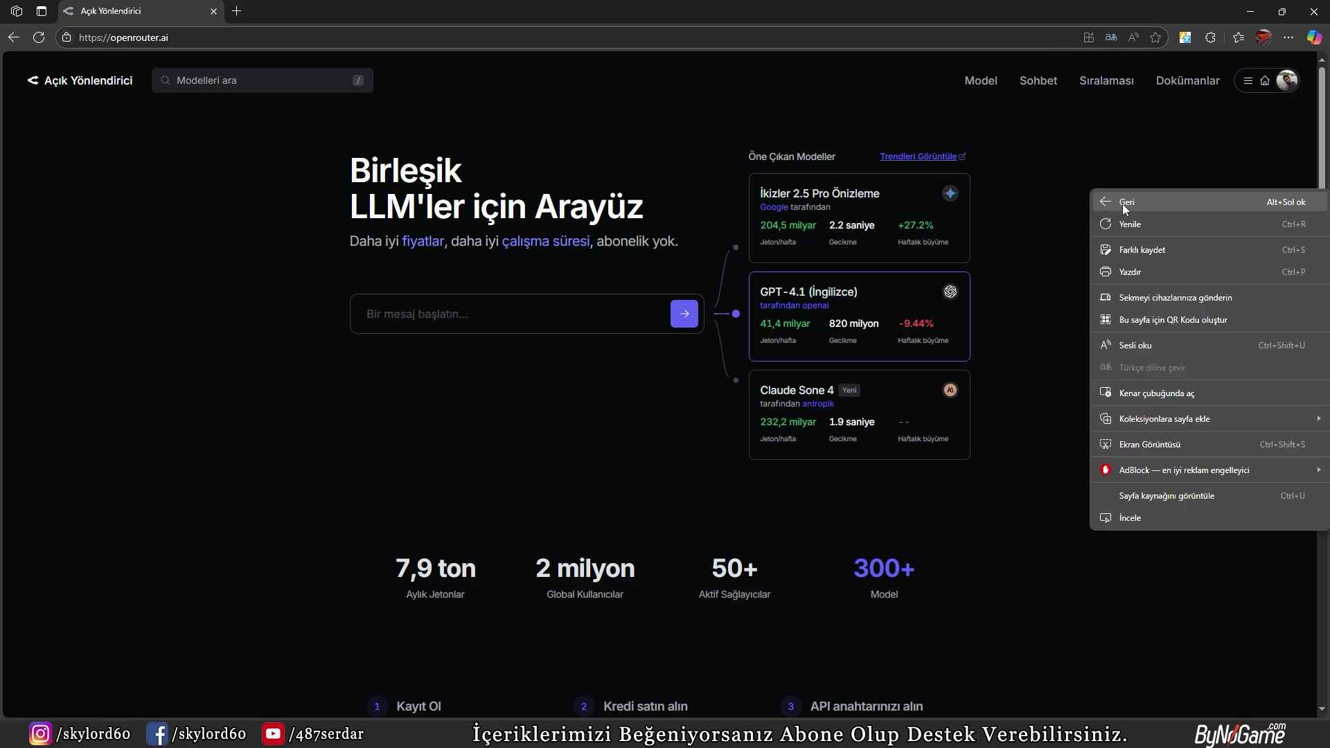
{"action": "left_click", "coordinate": [1112, 37]}
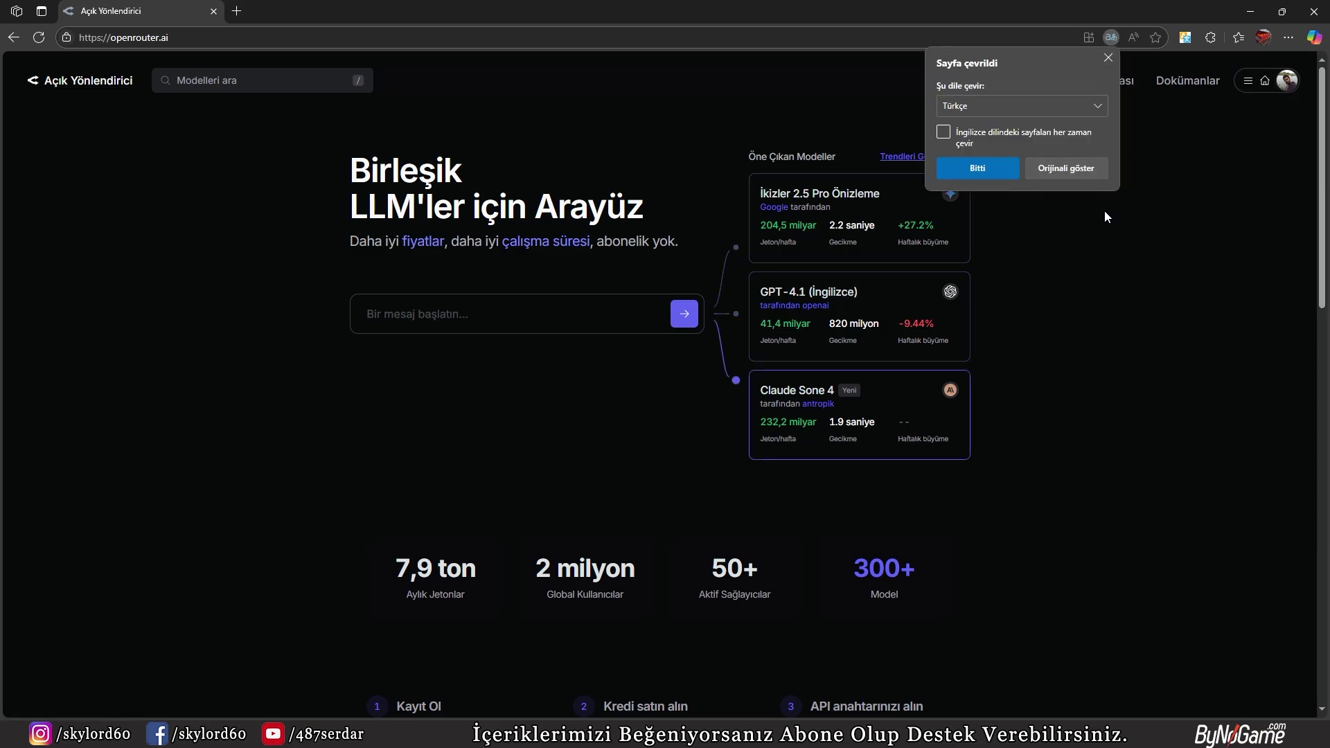
{"action": "left_click", "coordinate": [1060, 168]}
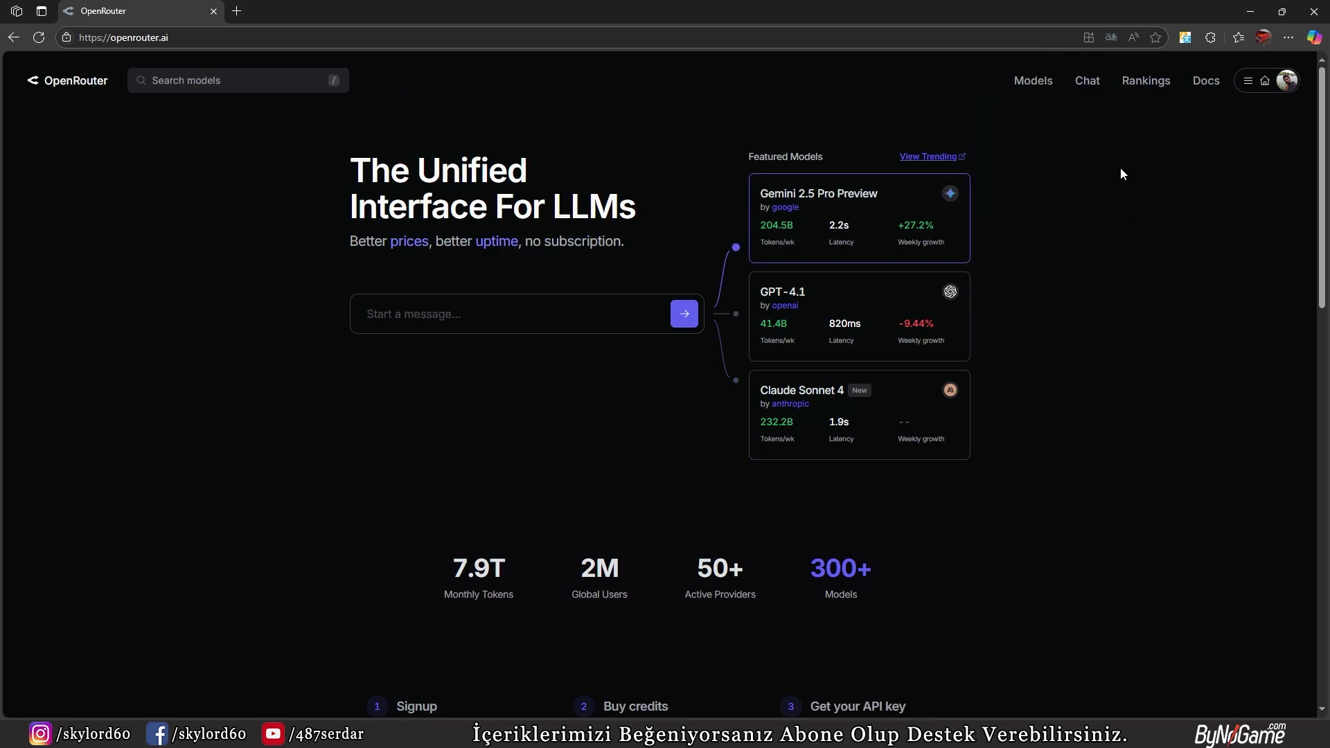
{"action": "left_click", "coordinate": [1248, 81]}
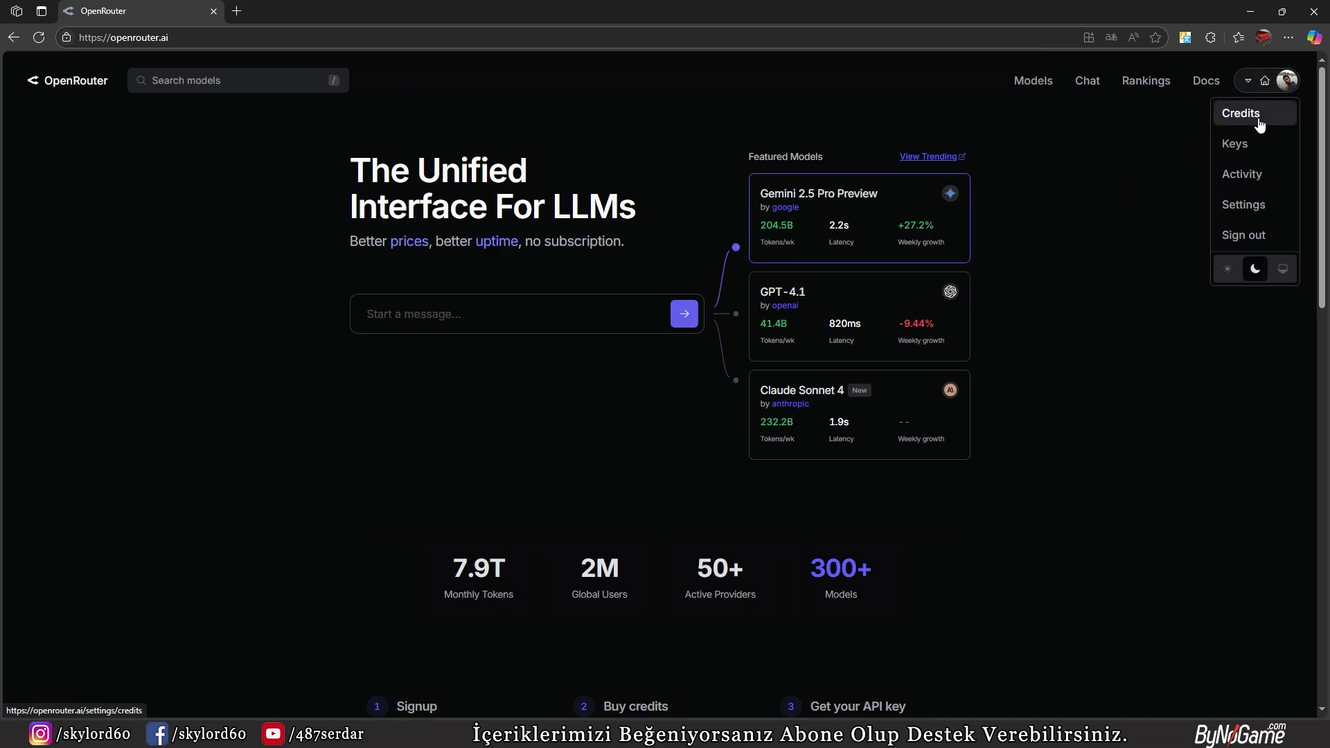
{"action": "left_click", "coordinate": [1258, 120]}
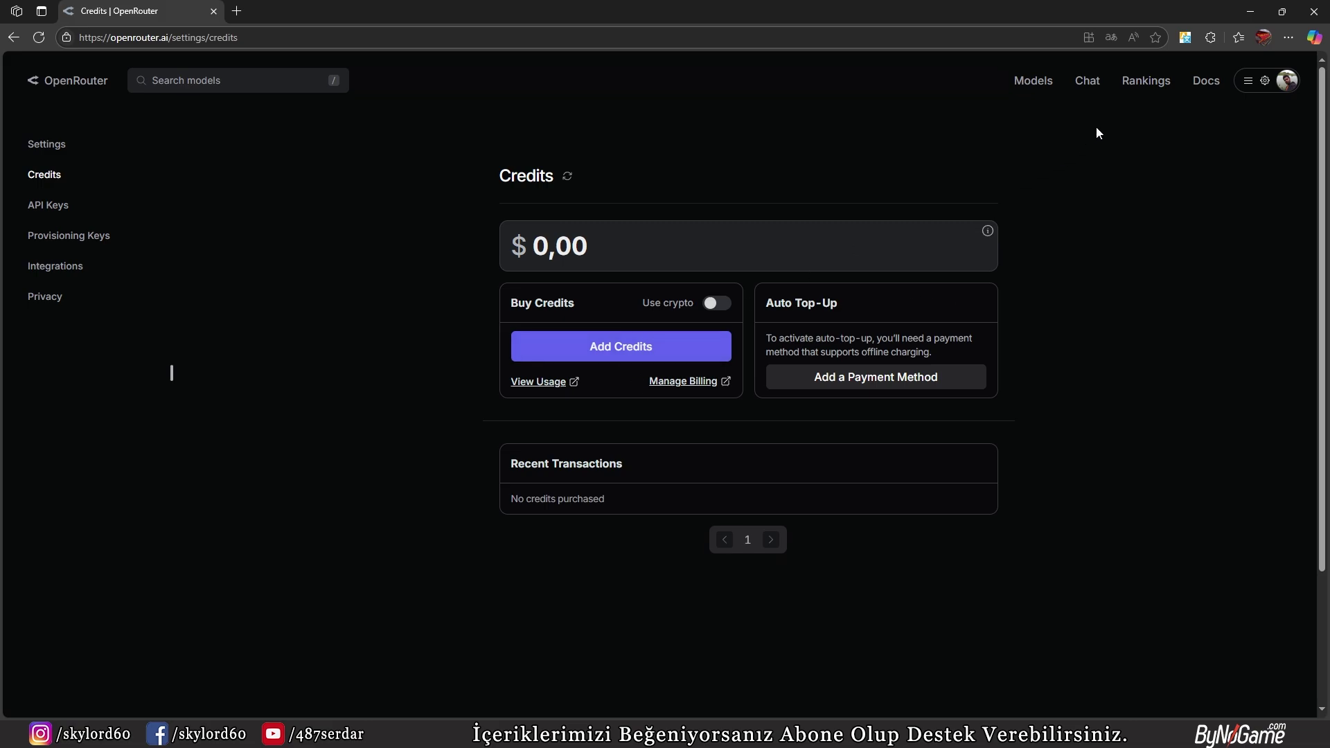
Open the account's API Keys page and delete the DenemeYayın key.
{"action": "left_click", "coordinate": [1287, 82]}
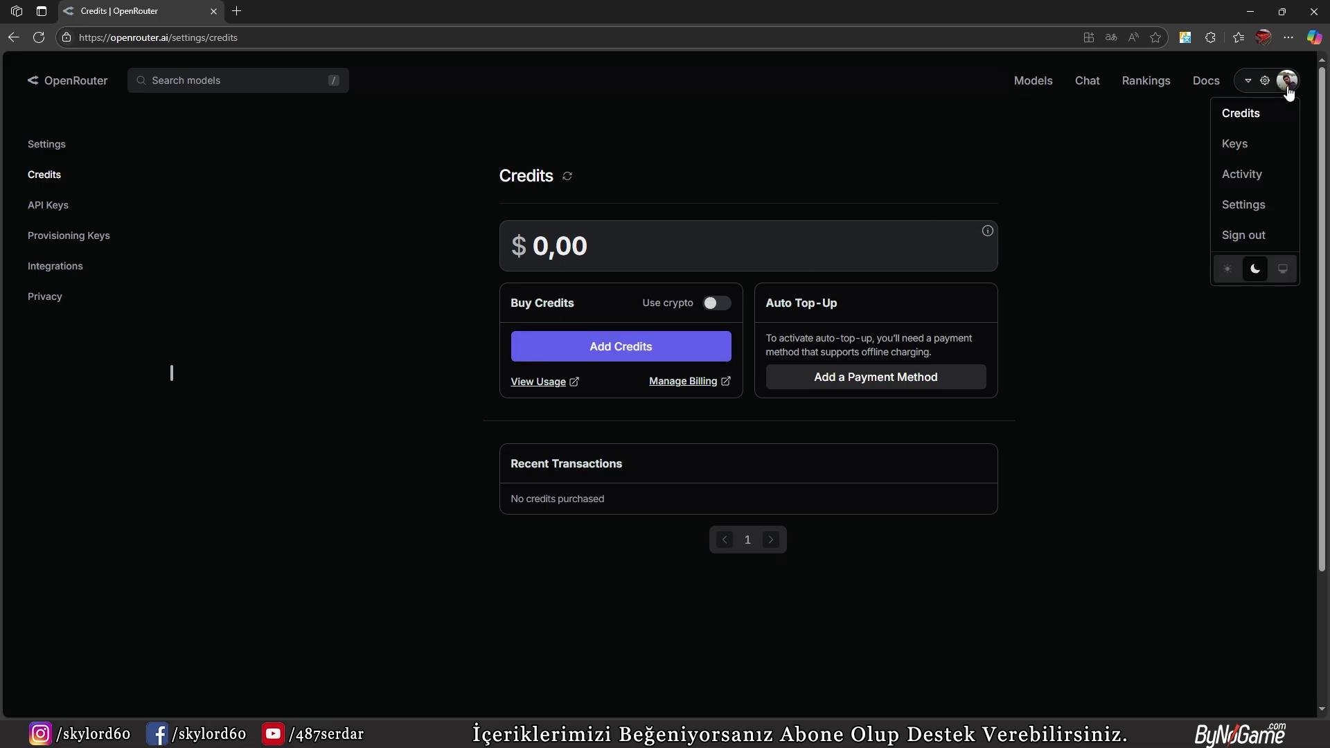
{"action": "left_click", "coordinate": [1250, 151]}
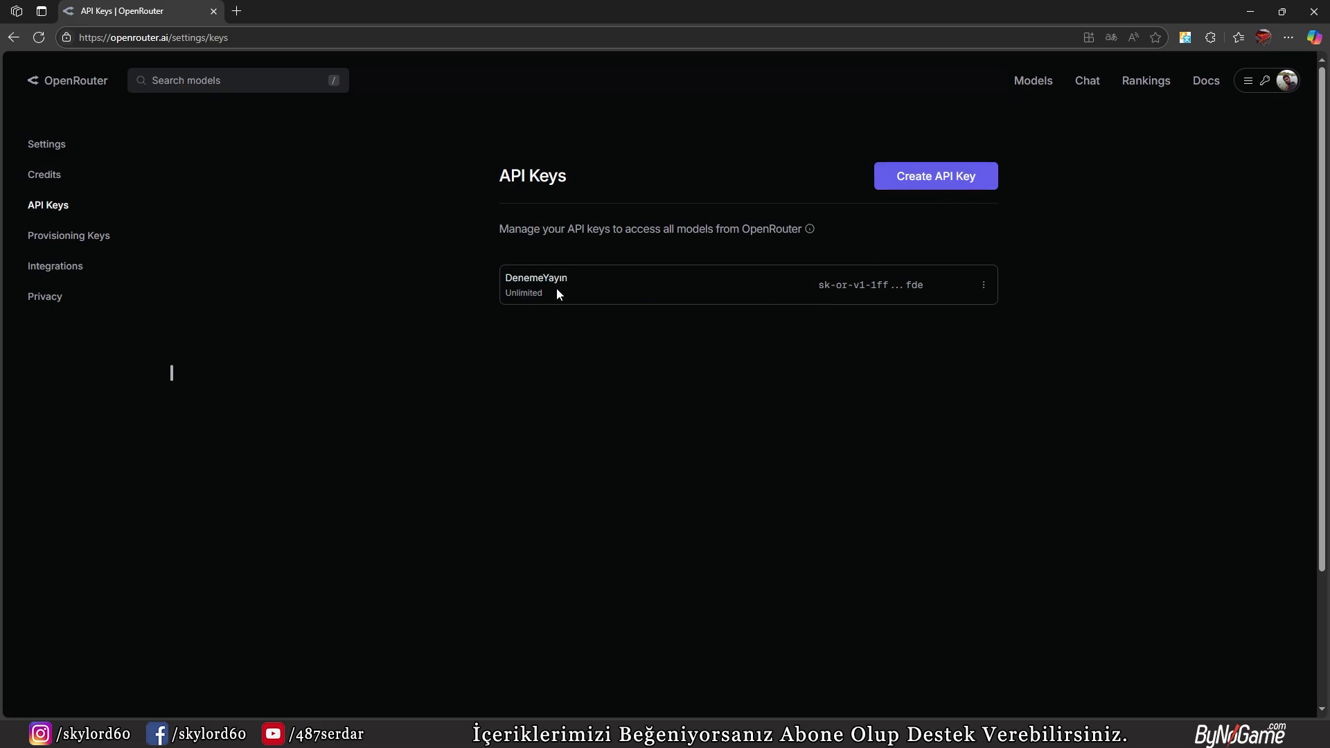
{"action": "left_click", "coordinate": [982, 286]}
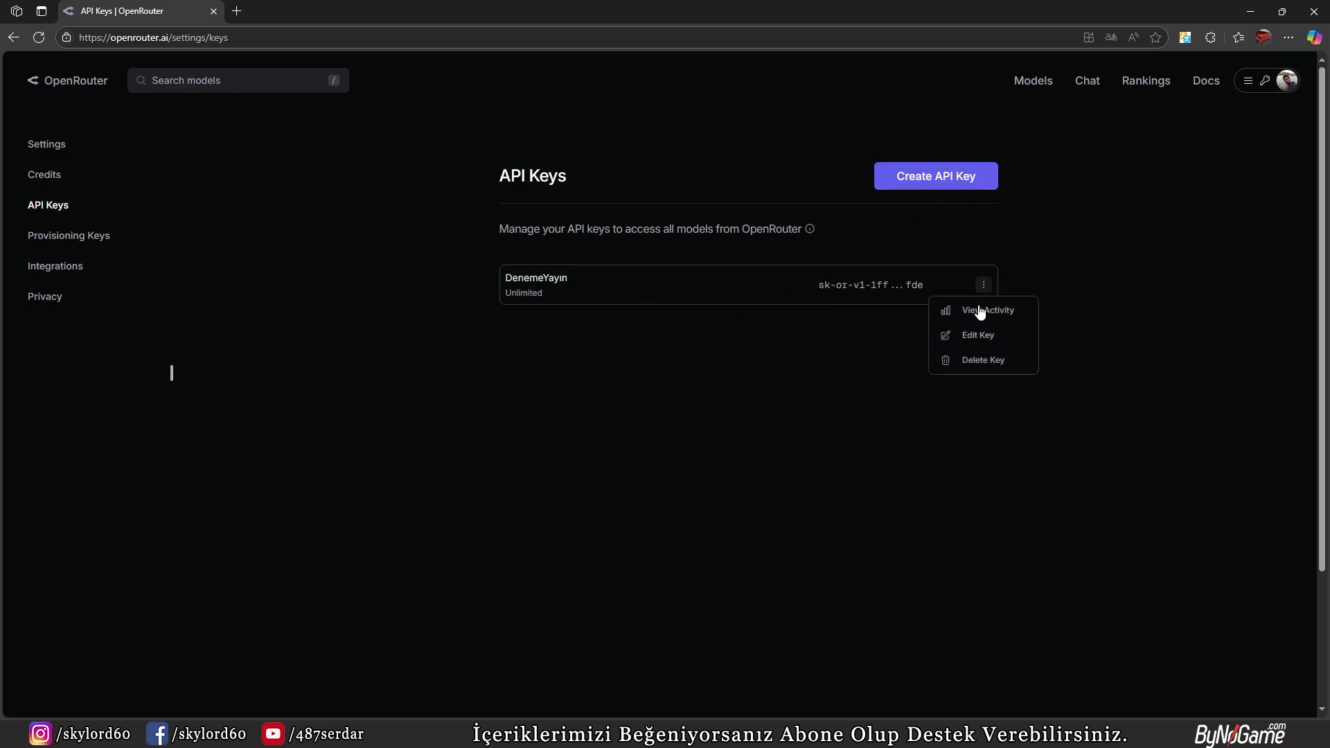
{"action": "left_click", "coordinate": [996, 369]}
{"action": "left_click", "coordinate": [729, 113]}
Open the account's Activity page and examine the usage charts and the list of model requests.
{"action": "left_click", "coordinate": [1287, 80]}
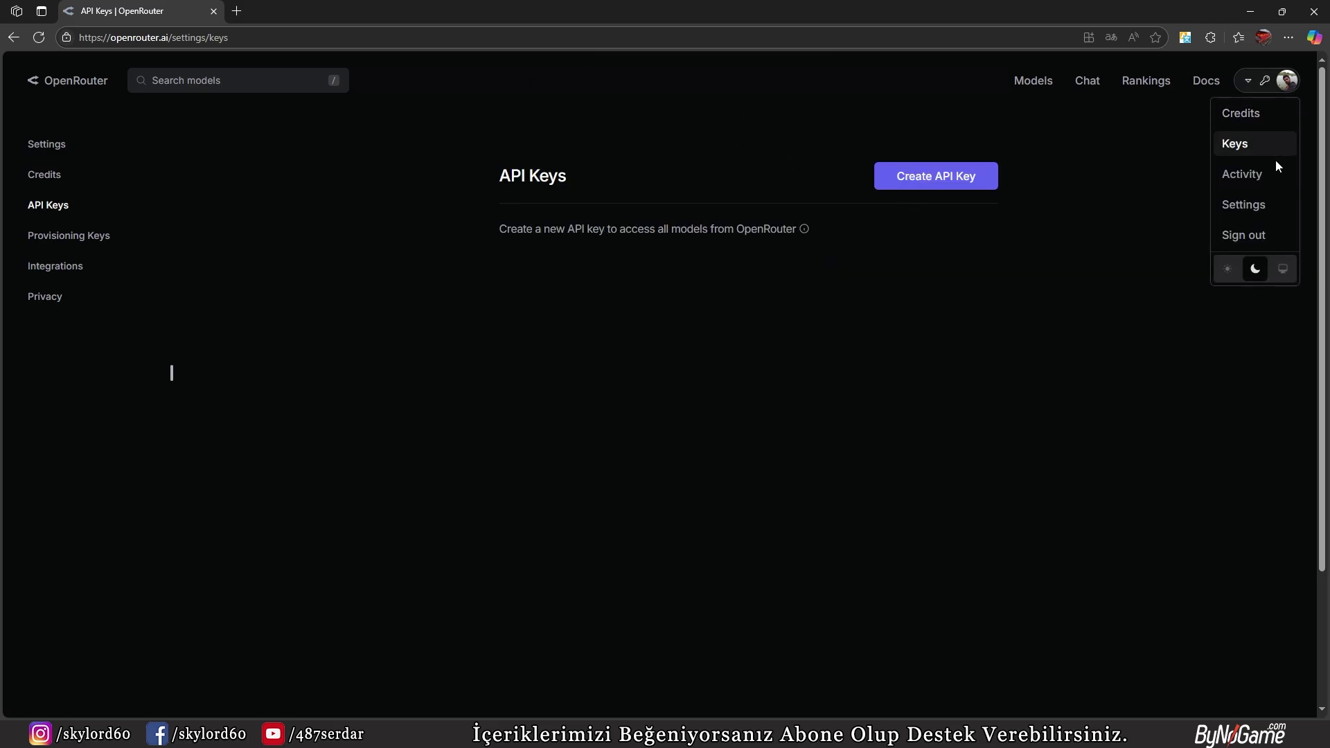
{"action": "left_click", "coordinate": [1263, 179]}
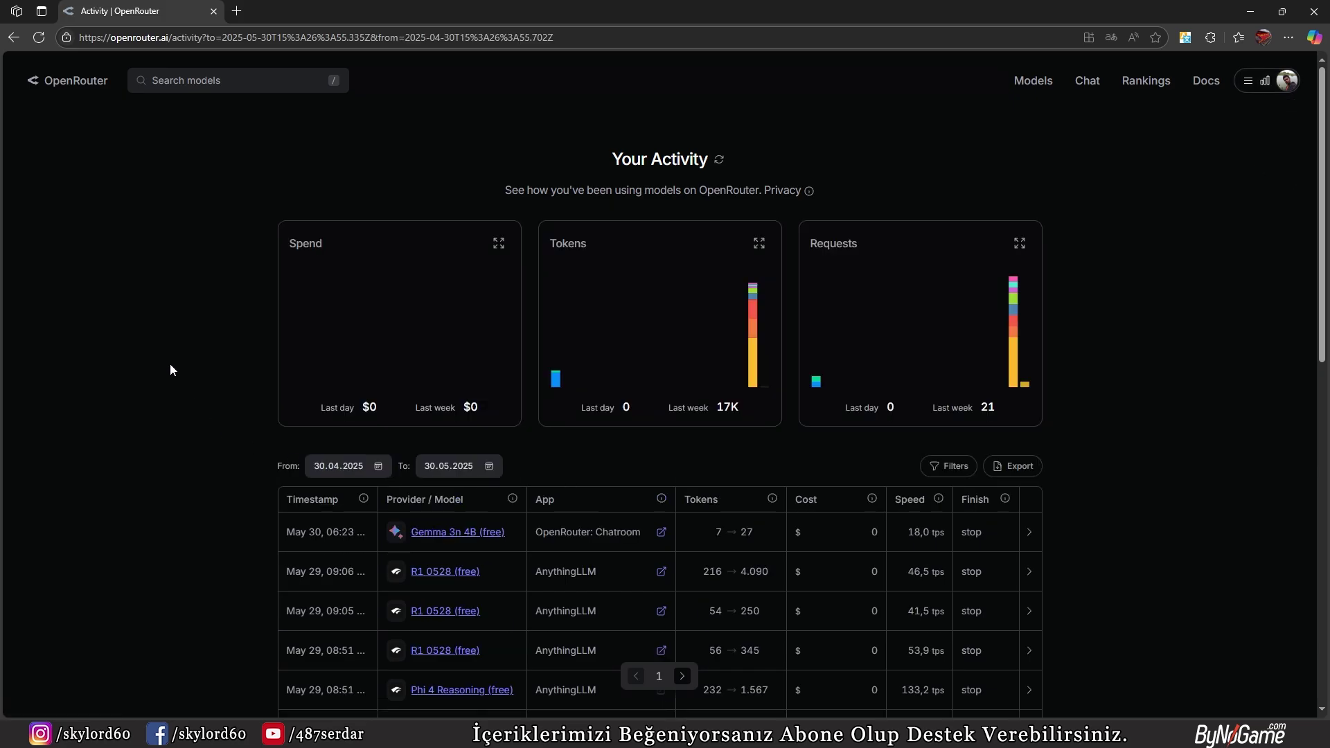
{"action": "scroll", "coordinate": [706, 530], "scroll_direction": "down", "scroll_amount": 1}
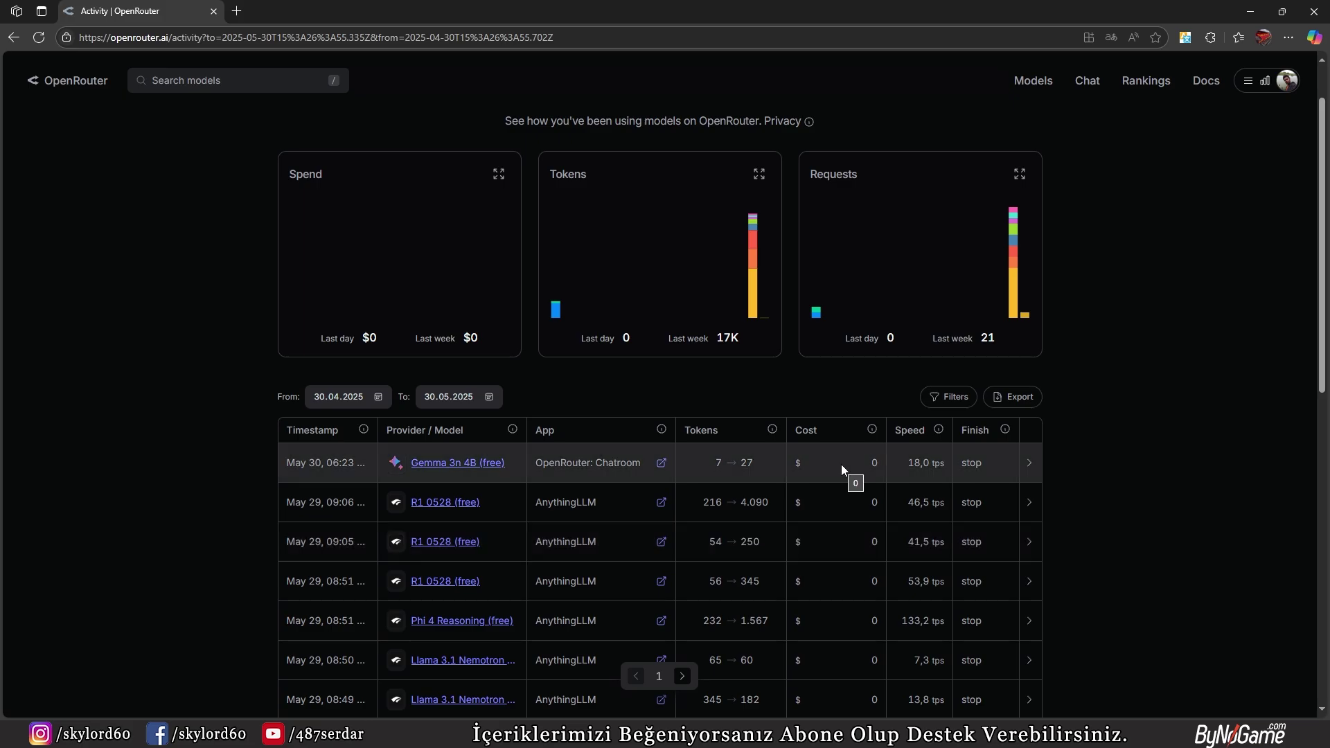
{"action": "scroll", "coordinate": [817, 472], "scroll_direction": "down", "scroll_amount": 10}
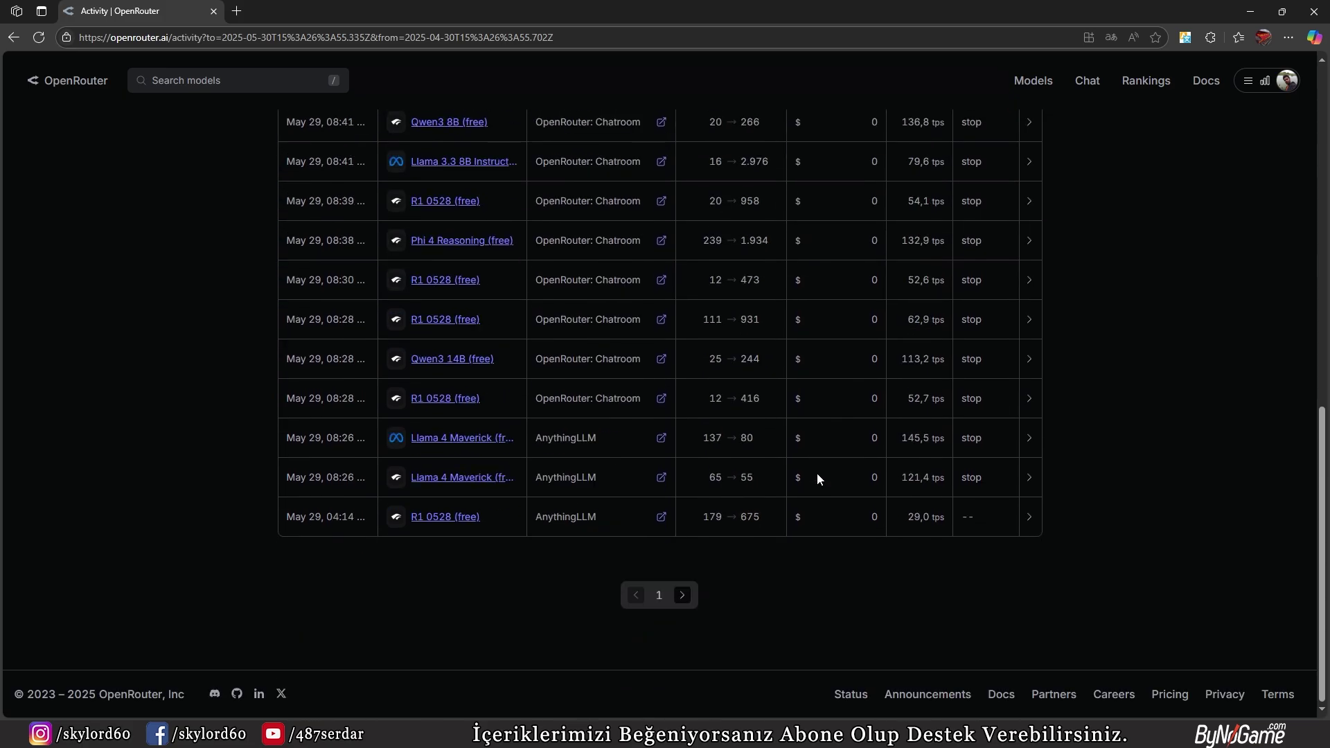
{"action": "scroll", "coordinate": [816, 478], "scroll_direction": "up", "scroll_amount": 1}
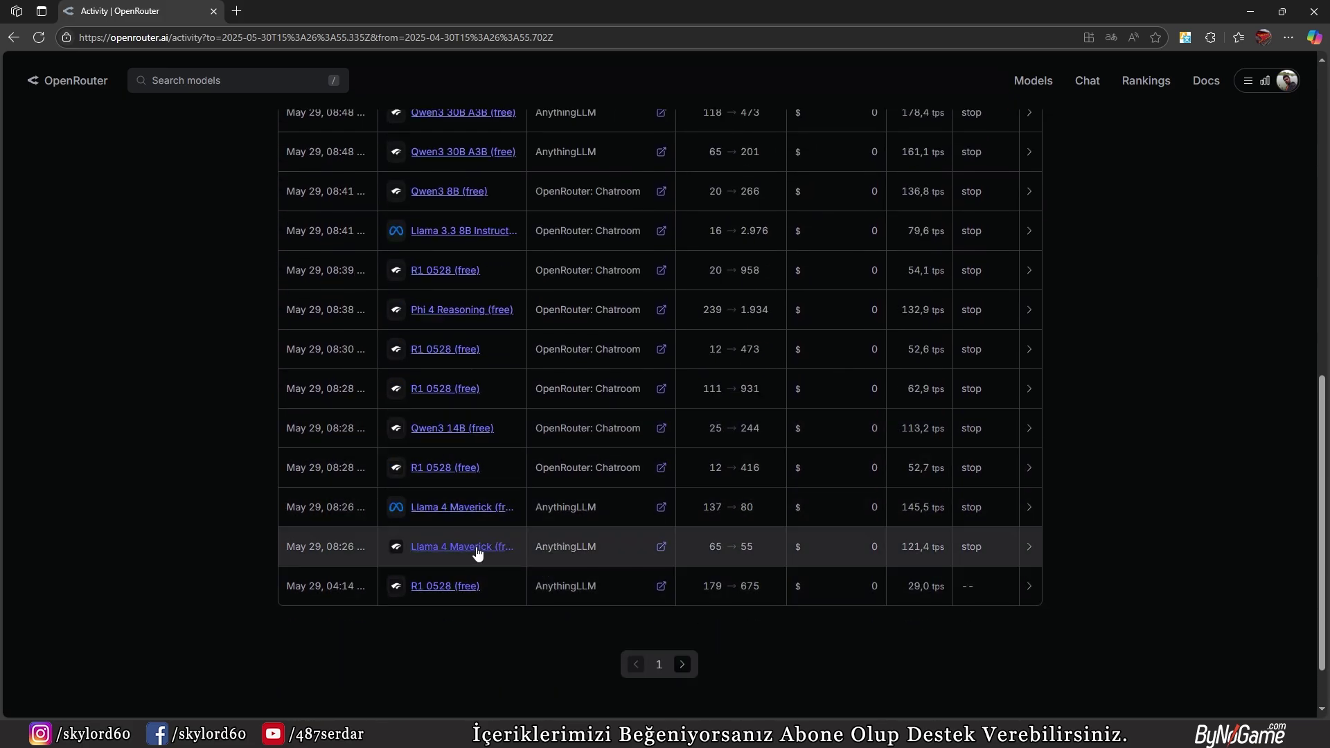
{"action": "scroll", "coordinate": [460, 576], "scroll_direction": "up", "scroll_amount": 4}
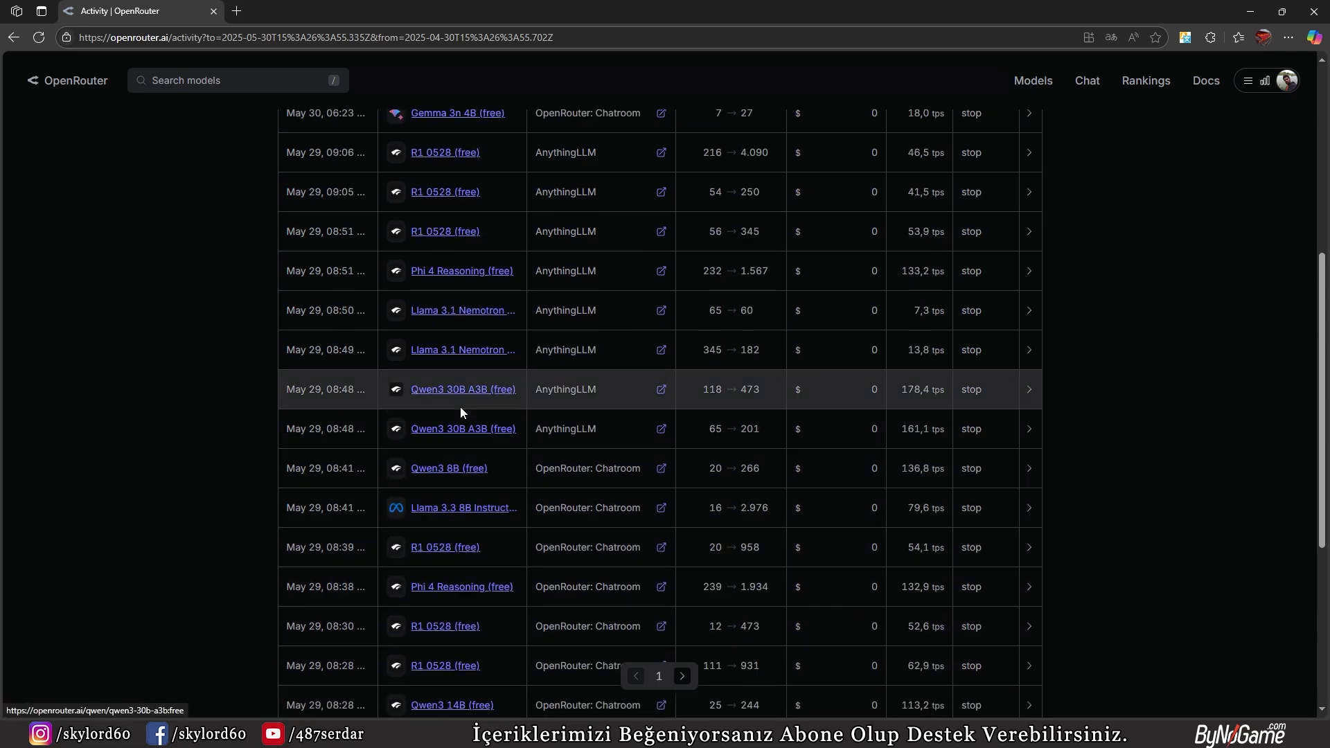
{"action": "scroll", "coordinate": [460, 406], "scroll_direction": "up", "scroll_amount": 6}
Open the account's Settings page, look through its options and return to the home page.
{"action": "left_click", "coordinate": [1256, 80]}
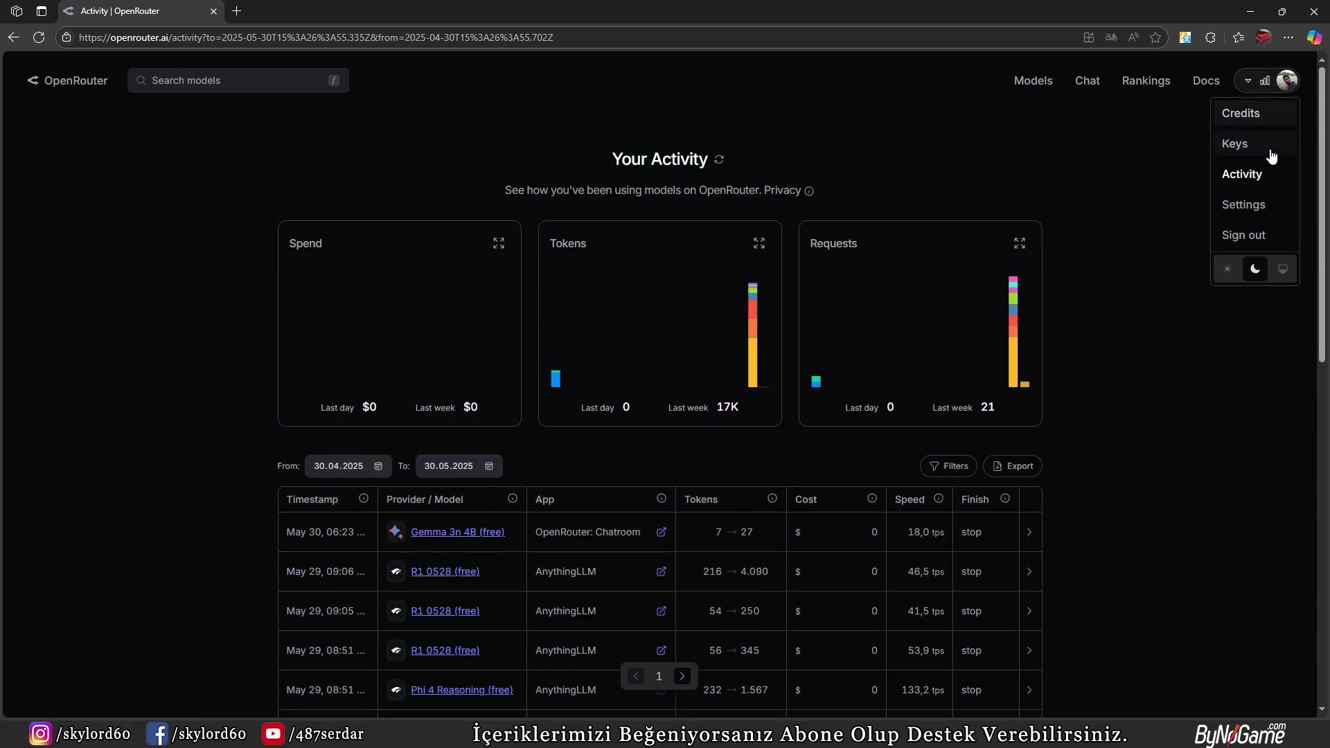
{"action": "left_click", "coordinate": [1248, 206]}
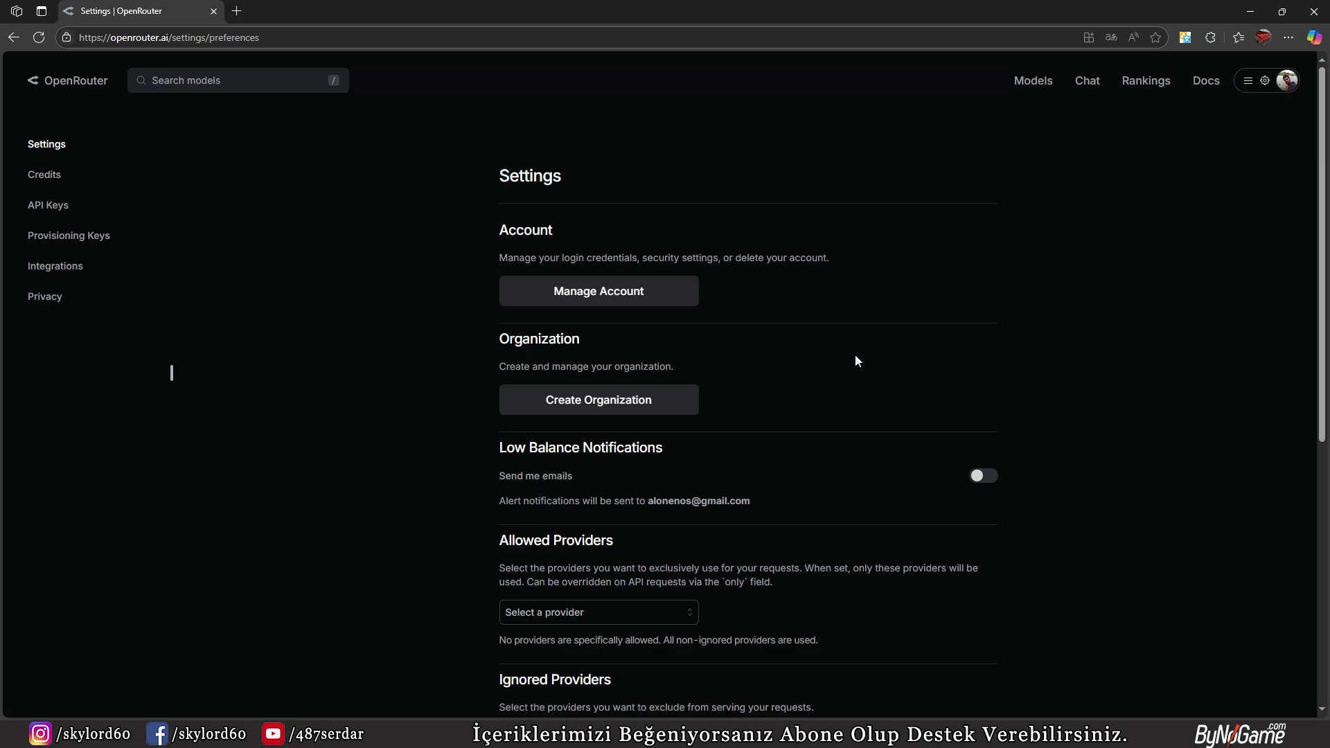
{"action": "scroll", "coordinate": [857, 352], "scroll_direction": "down", "scroll_amount": 5}
{"action": "scroll", "coordinate": [859, 348], "scroll_direction": "up", "scroll_amount": 5}
{"action": "left_click", "coordinate": [67, 83]}
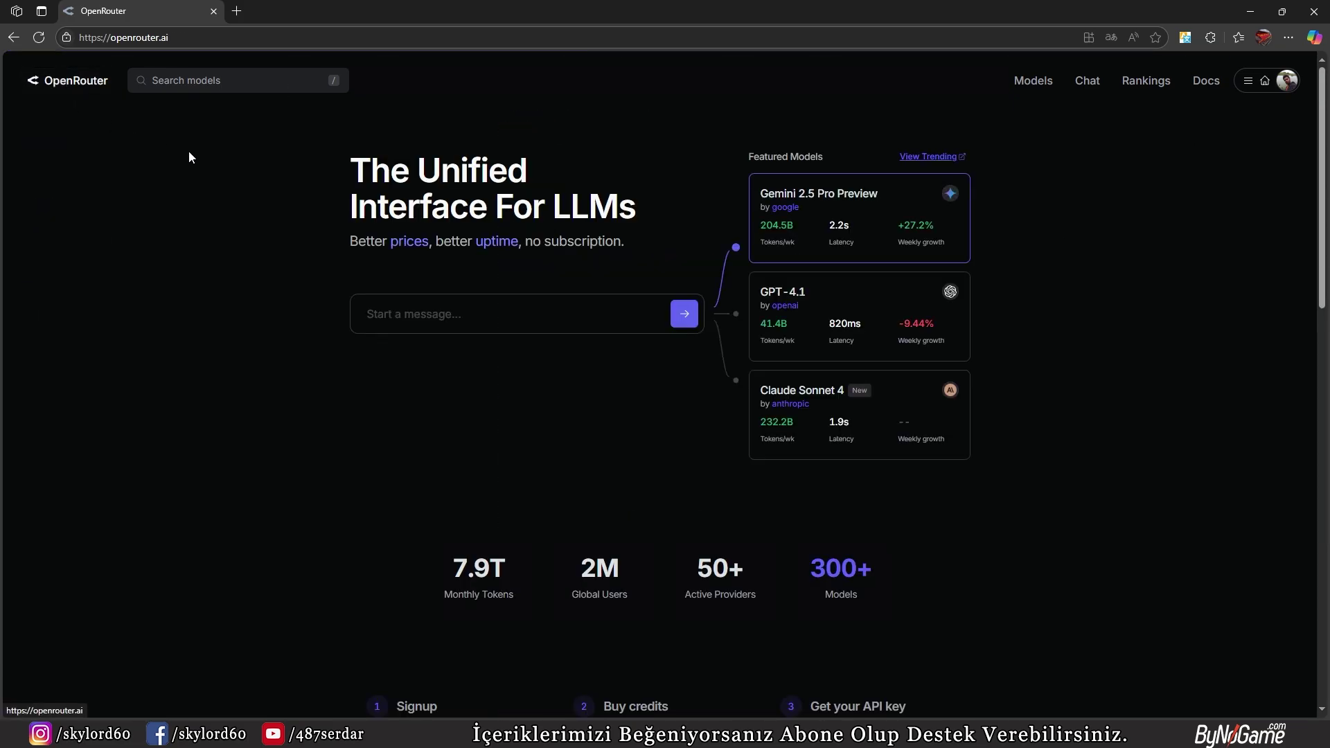
Find DeepSeek: R1 0528 (free) through the model search and open a chat with it.
{"action": "left_click", "coordinate": [1049, 91]}
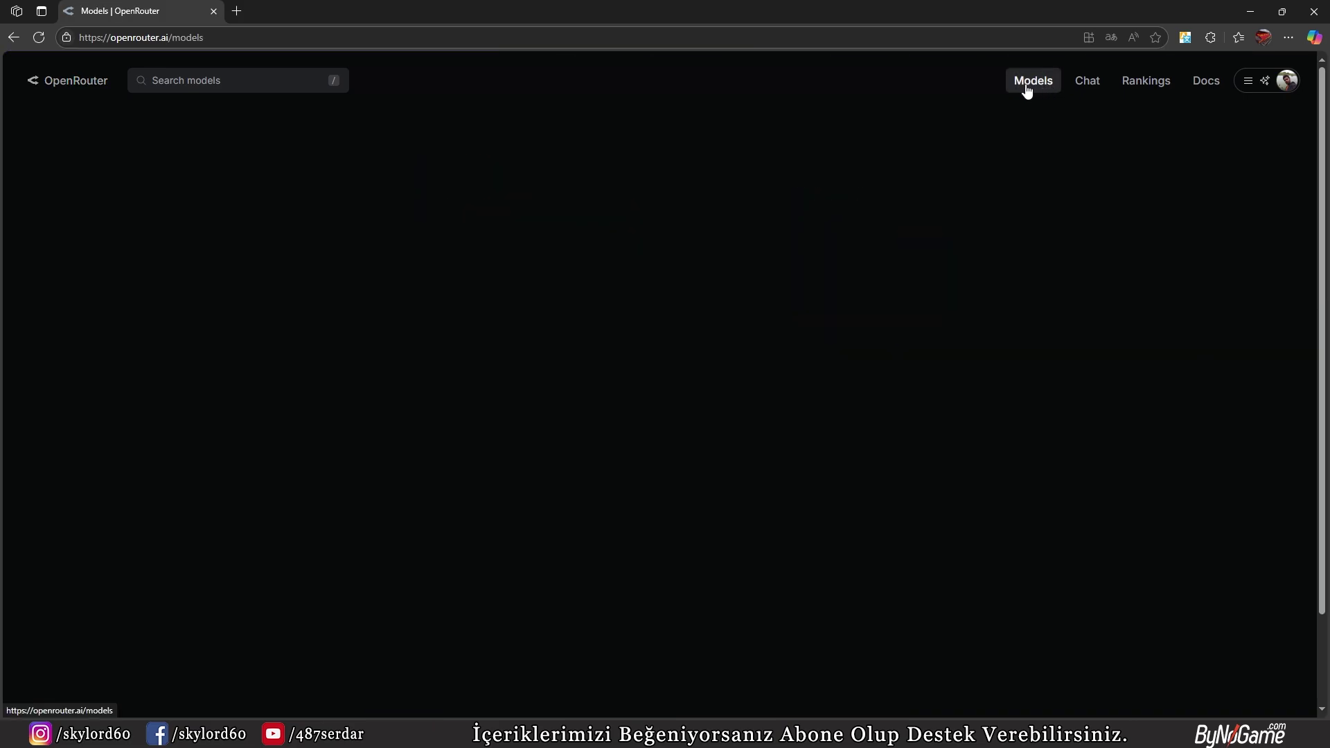
{"action": "left_click", "coordinate": [1089, 88]}
{"action": "left_click", "coordinate": [217, 82]}
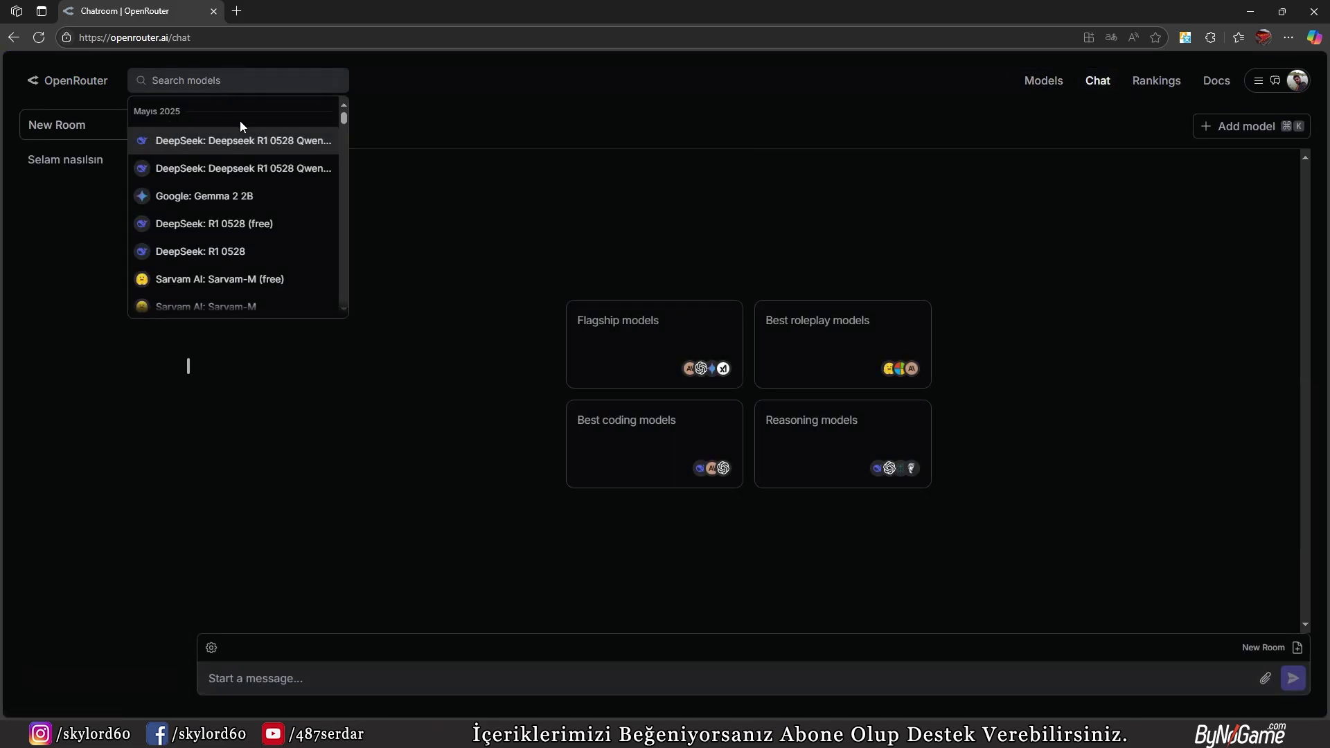
{"action": "left_click", "coordinate": [246, 231]}
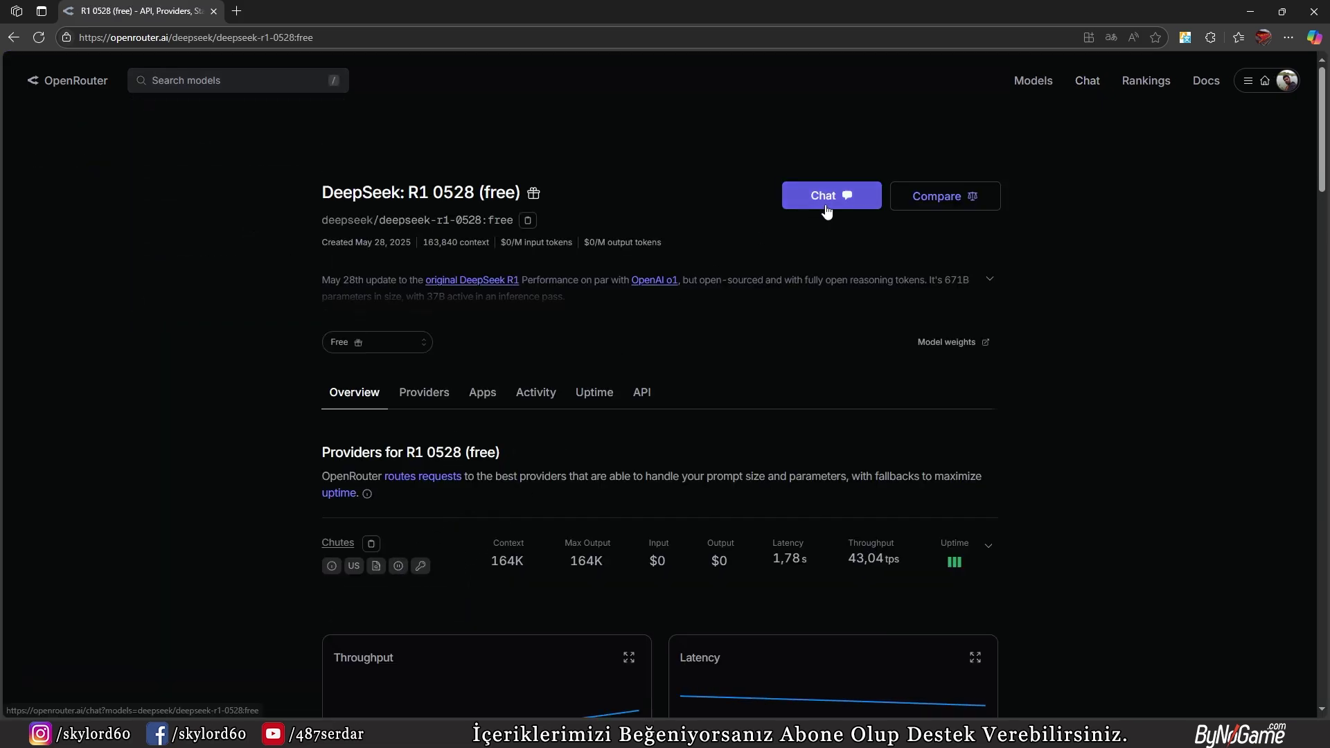
{"action": "left_click", "coordinate": [825, 205]}
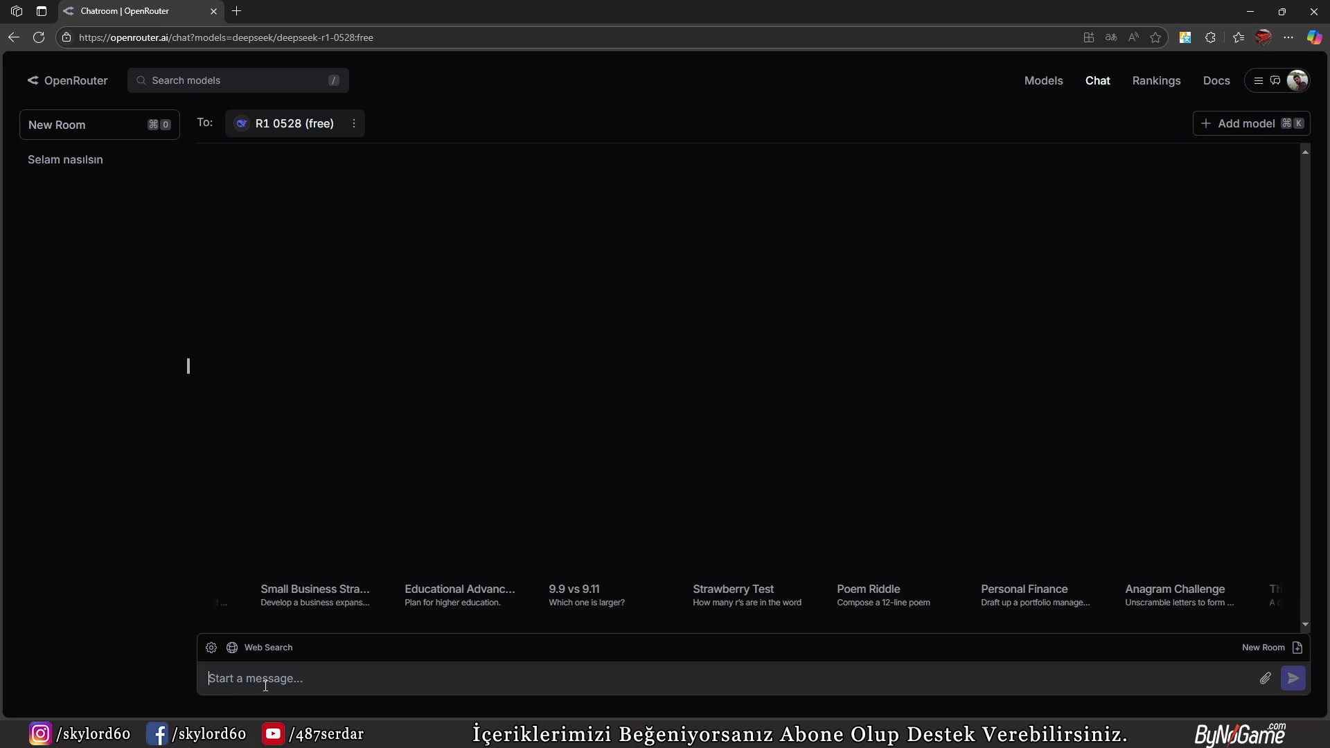
Send the message "Türkiyenin başkenti neresidir" to the R1 0528 (free) model.
{"action": "type", "text": "Türkiyen"}
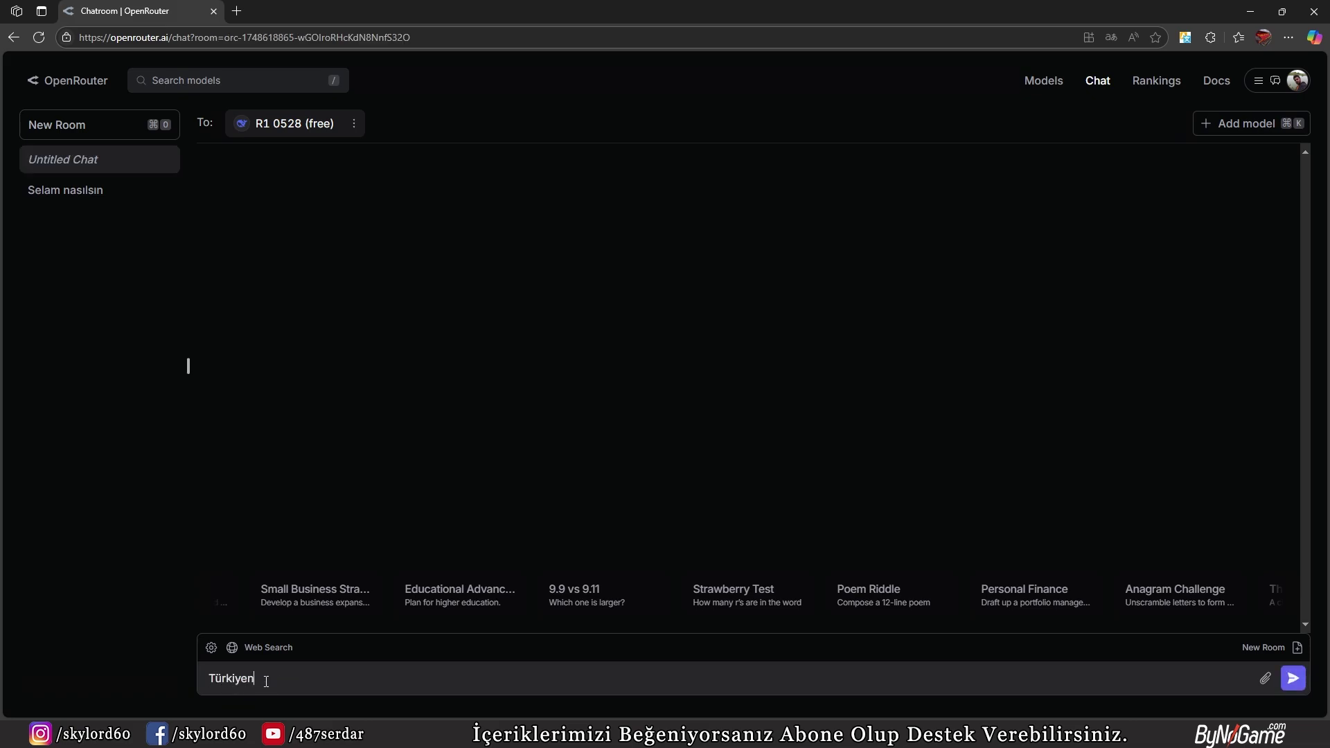
{"action": "type", "text": "in başkenti neresidir"}
{"action": "key", "text": "Return"}
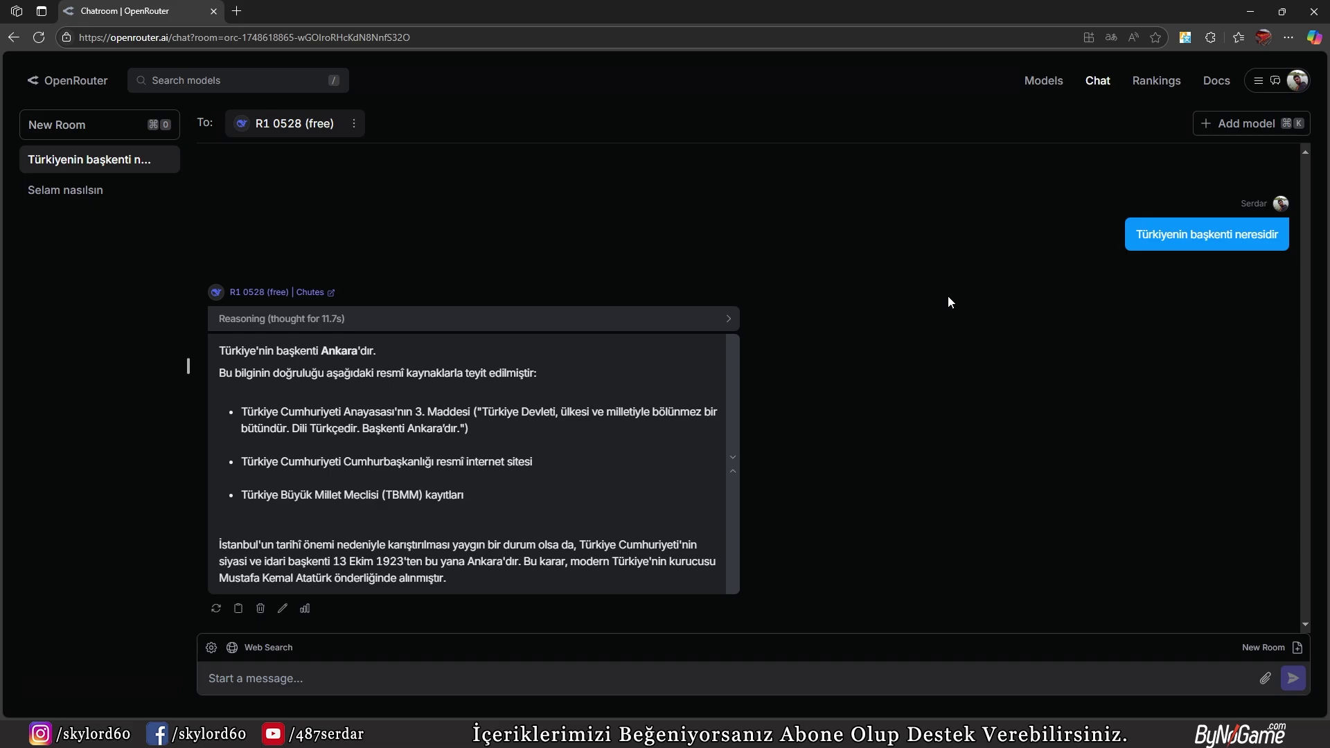
Create an API key named "Deneme Test" without a credit limit, and copy the generated key.
{"action": "left_click", "coordinate": [76, 80]}
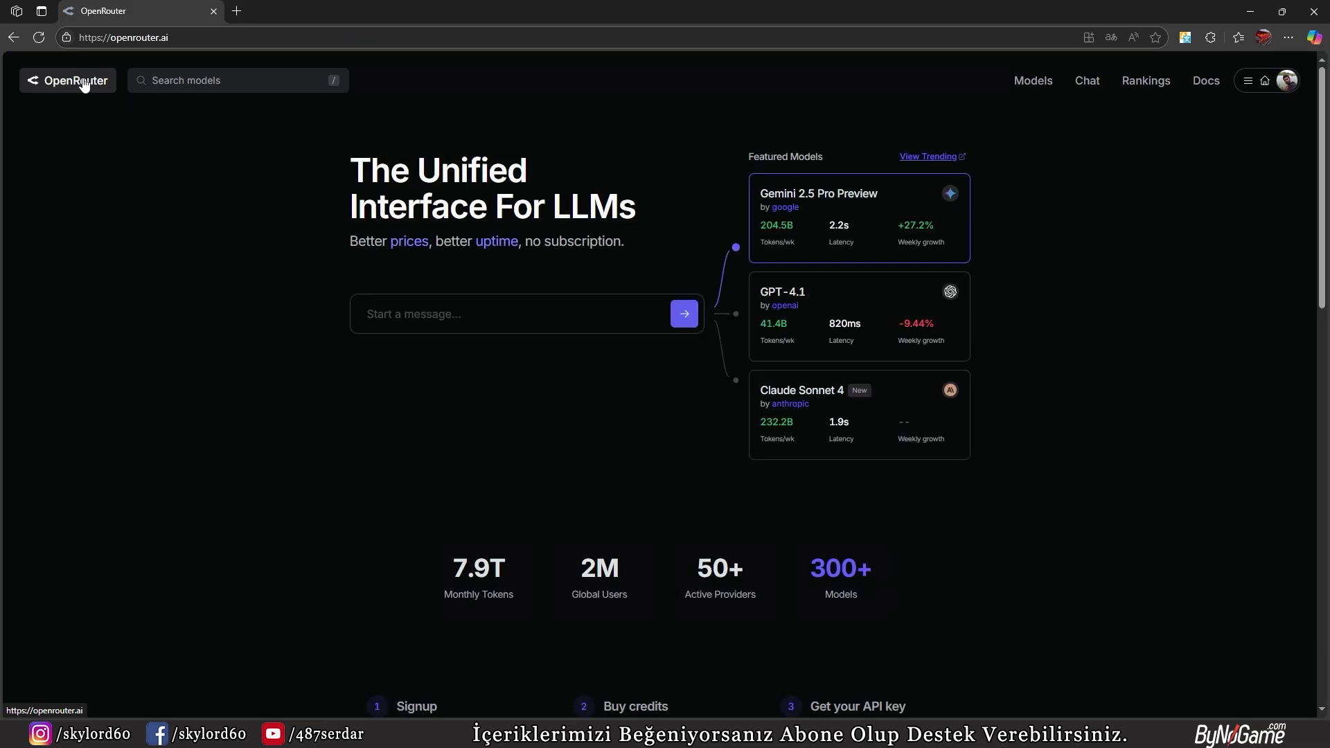
{"action": "left_click", "coordinate": [1278, 80]}
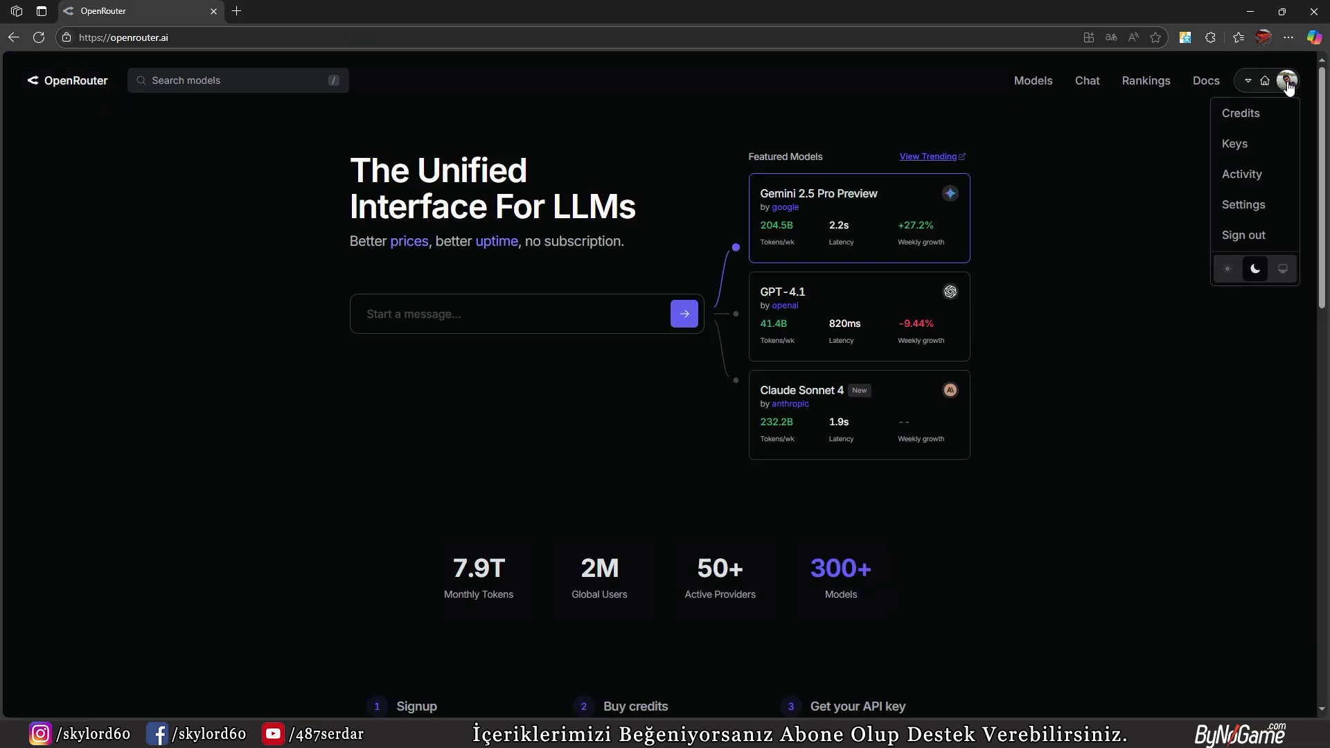
{"action": "left_click", "coordinate": [1247, 143]}
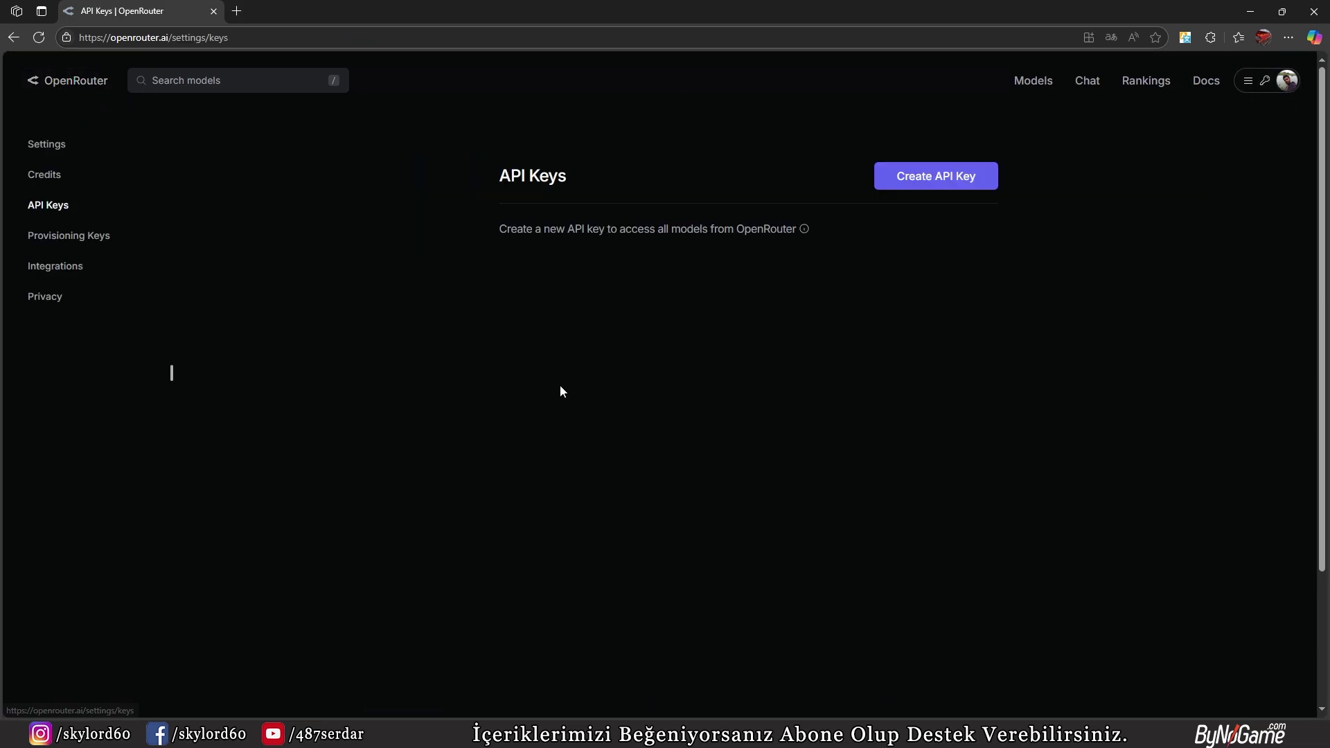
{"action": "left_click", "coordinate": [934, 181]}
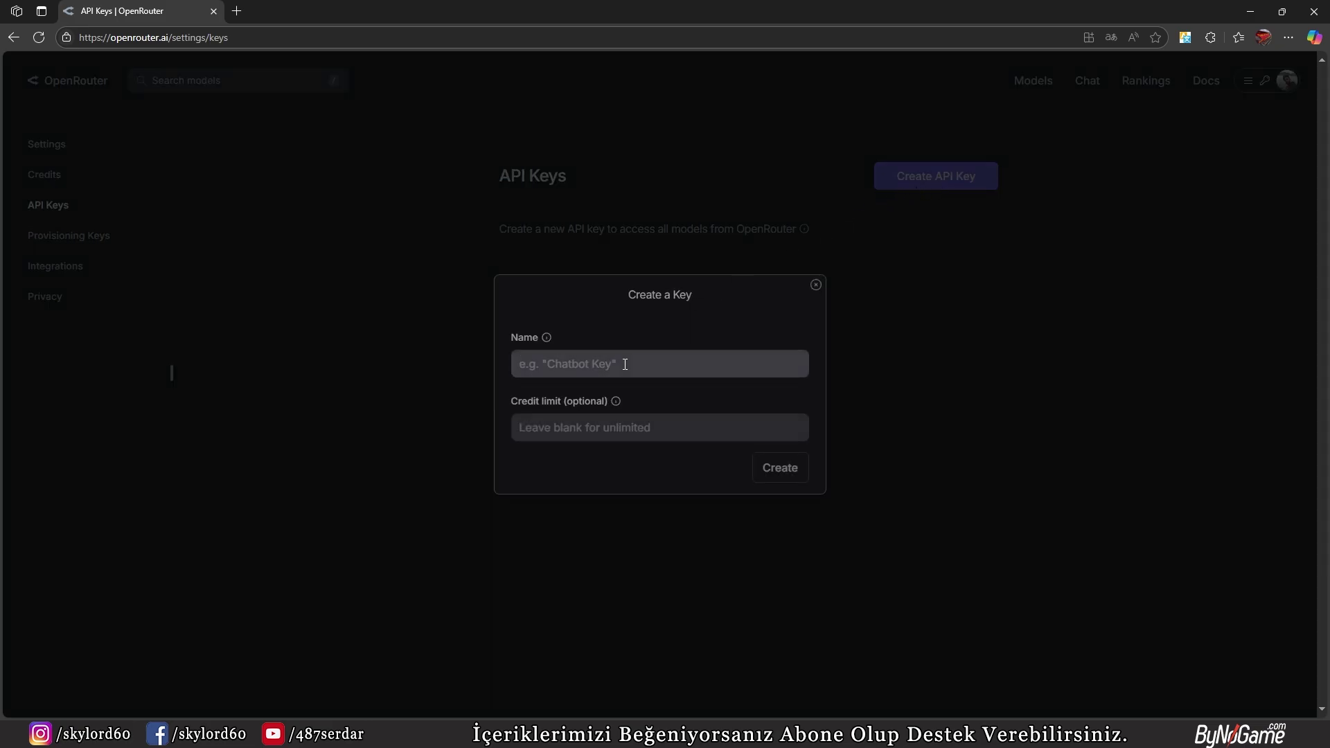
{"action": "type", "text": "Deneme "}
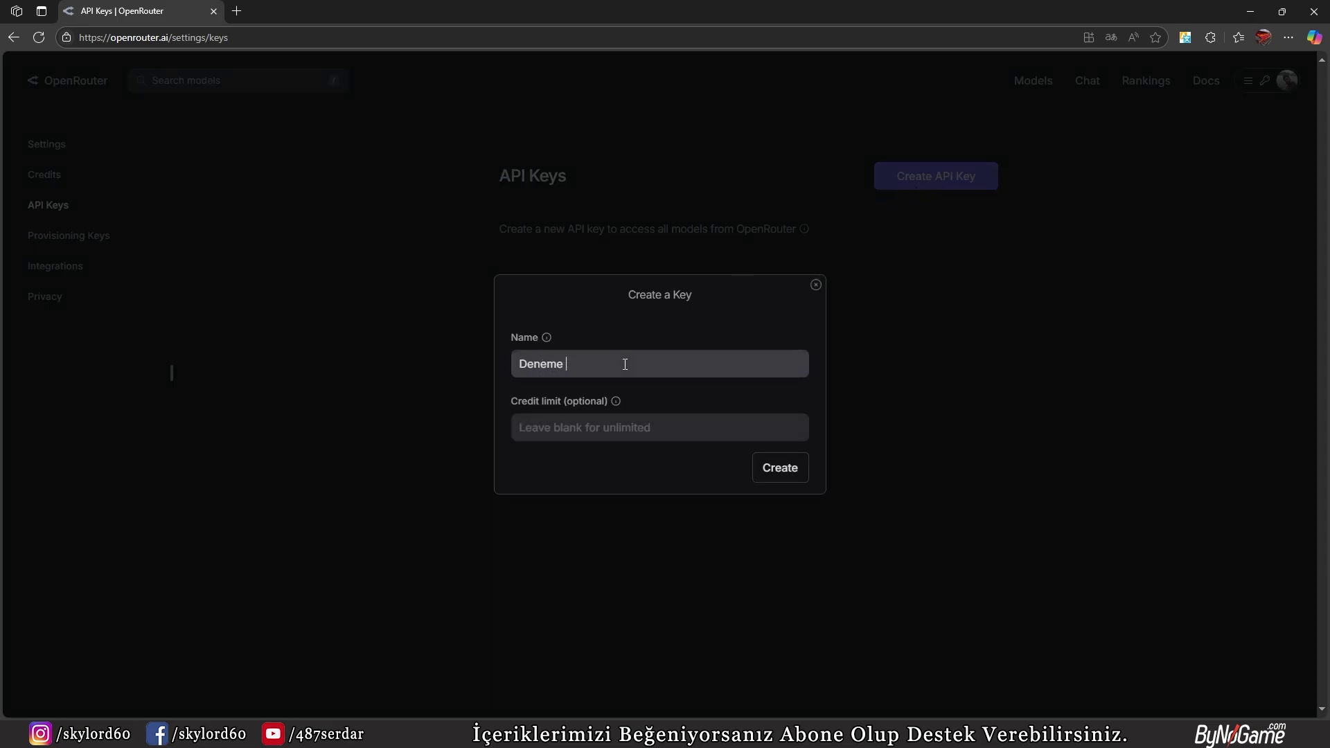
{"action": "type", "text": "Test"}
{"action": "left_click", "coordinate": [787, 480]}
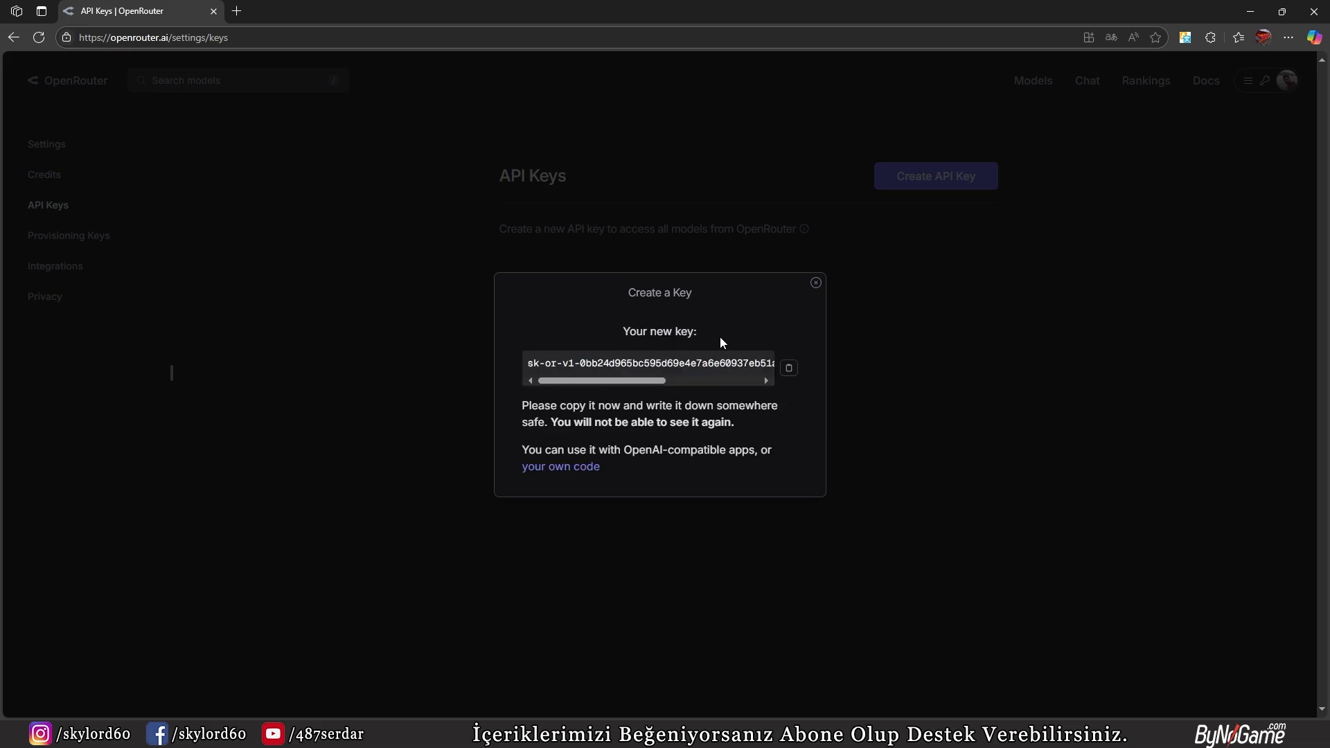
{"action": "left_click", "coordinate": [790, 369]}
{"action": "left_click", "coordinate": [817, 284]}
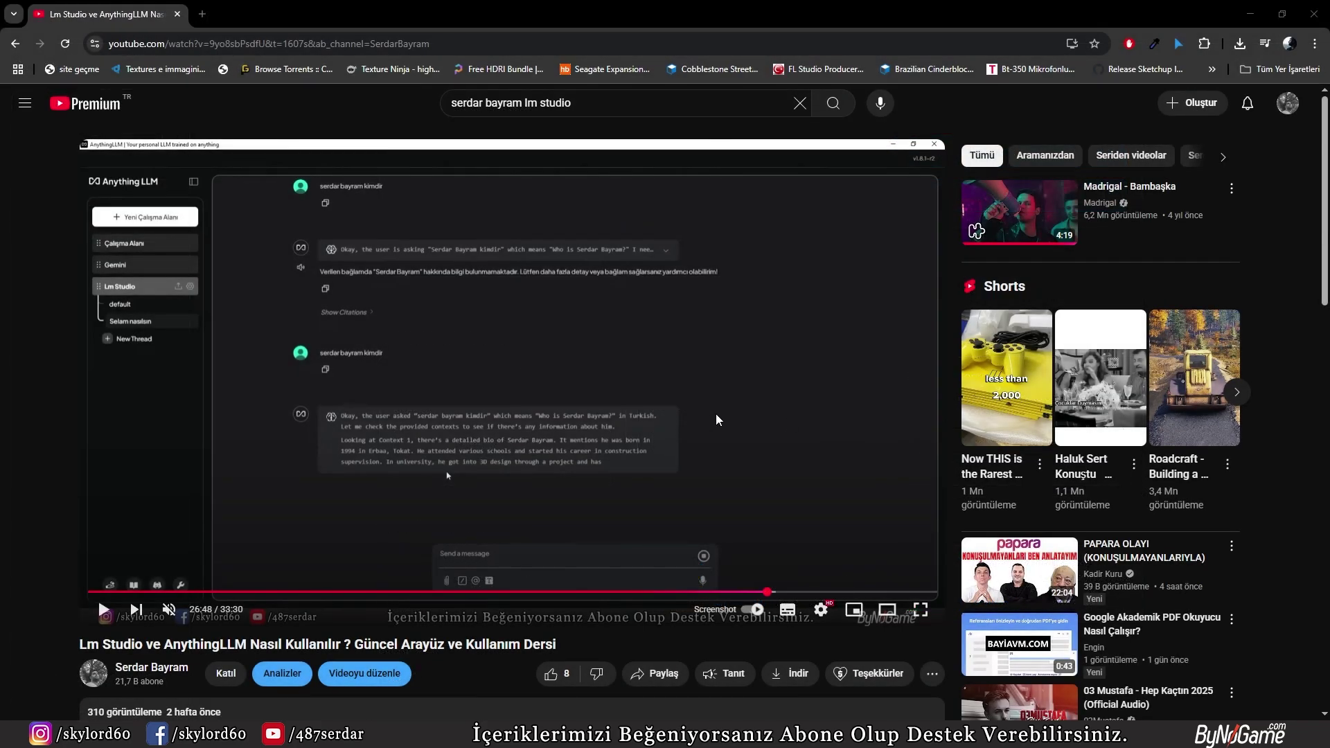
Play the YouTube video "Lm Studio ve AnythingLLM Nasıl Kullanılır ?" and skip ahead to about 27:39.
{"action": "left_click", "coordinate": [746, 514]}
{"action": "left_click", "coordinate": [775, 593]}
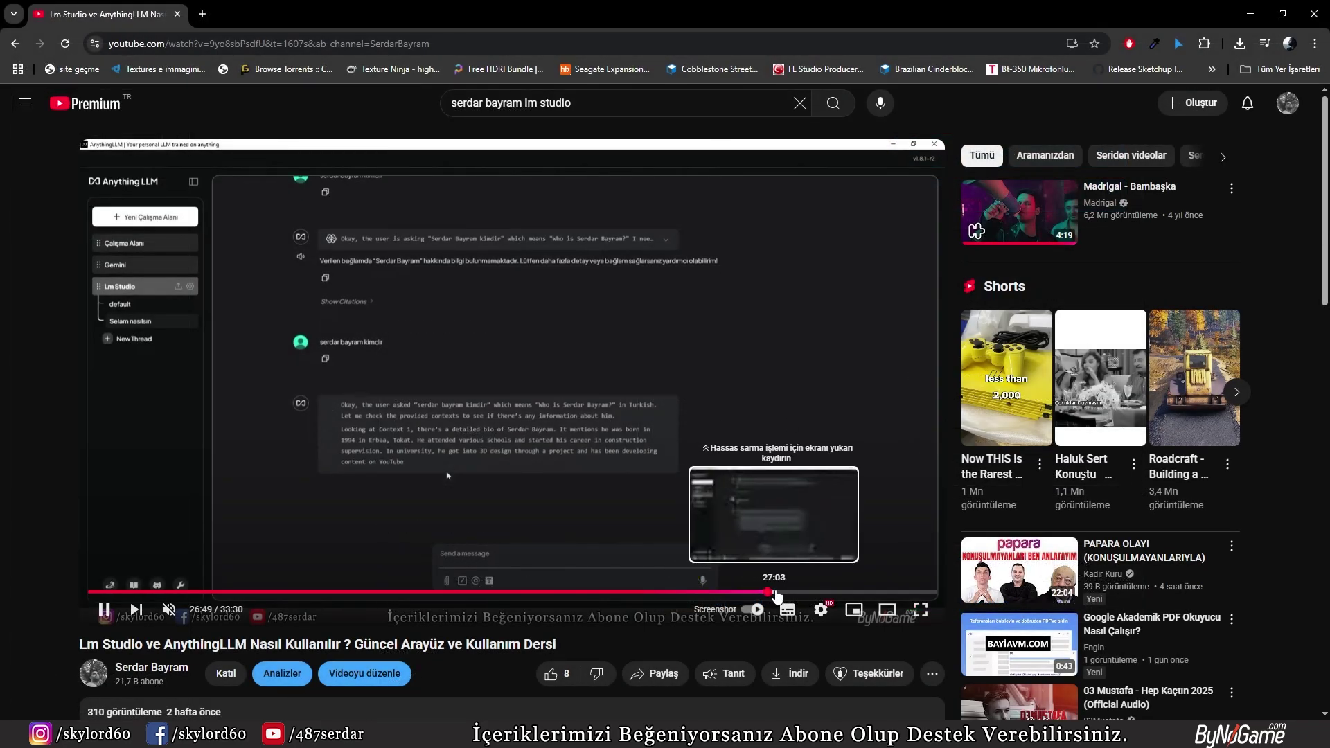
{"action": "left_click", "coordinate": [787, 593]}
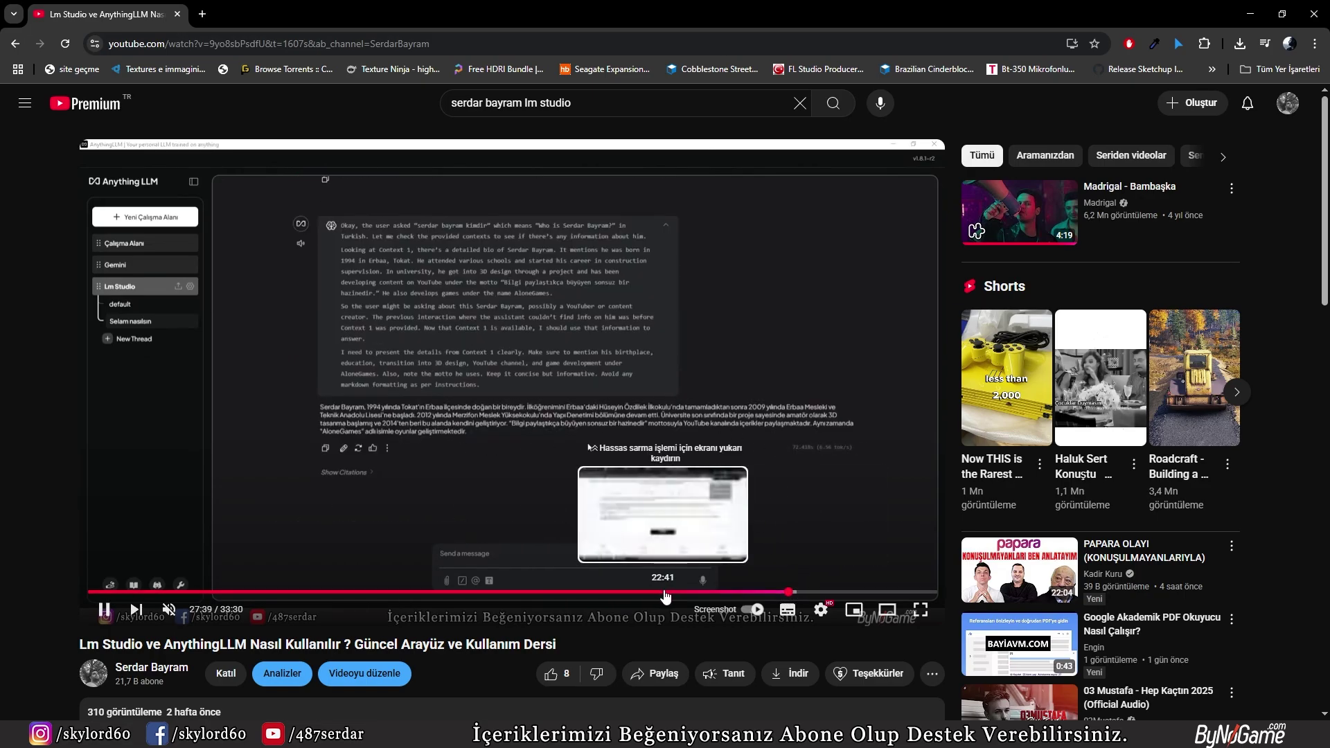
Skip through the video's AnythingLLM section, moving to 25:27, 31:21 and a slightly earlier point to view the workspace chat settings.
{"action": "left_click", "coordinate": [736, 593]}
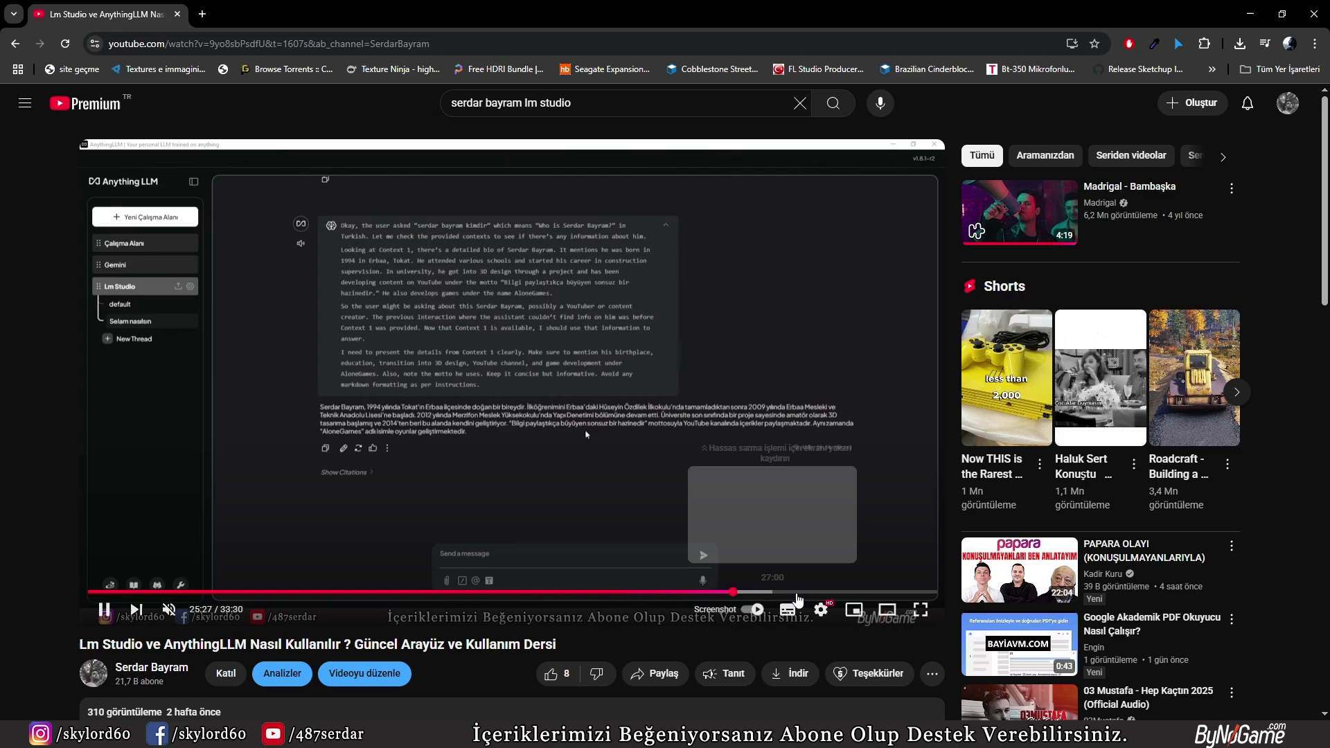
{"action": "left_click", "coordinate": [883, 593]}
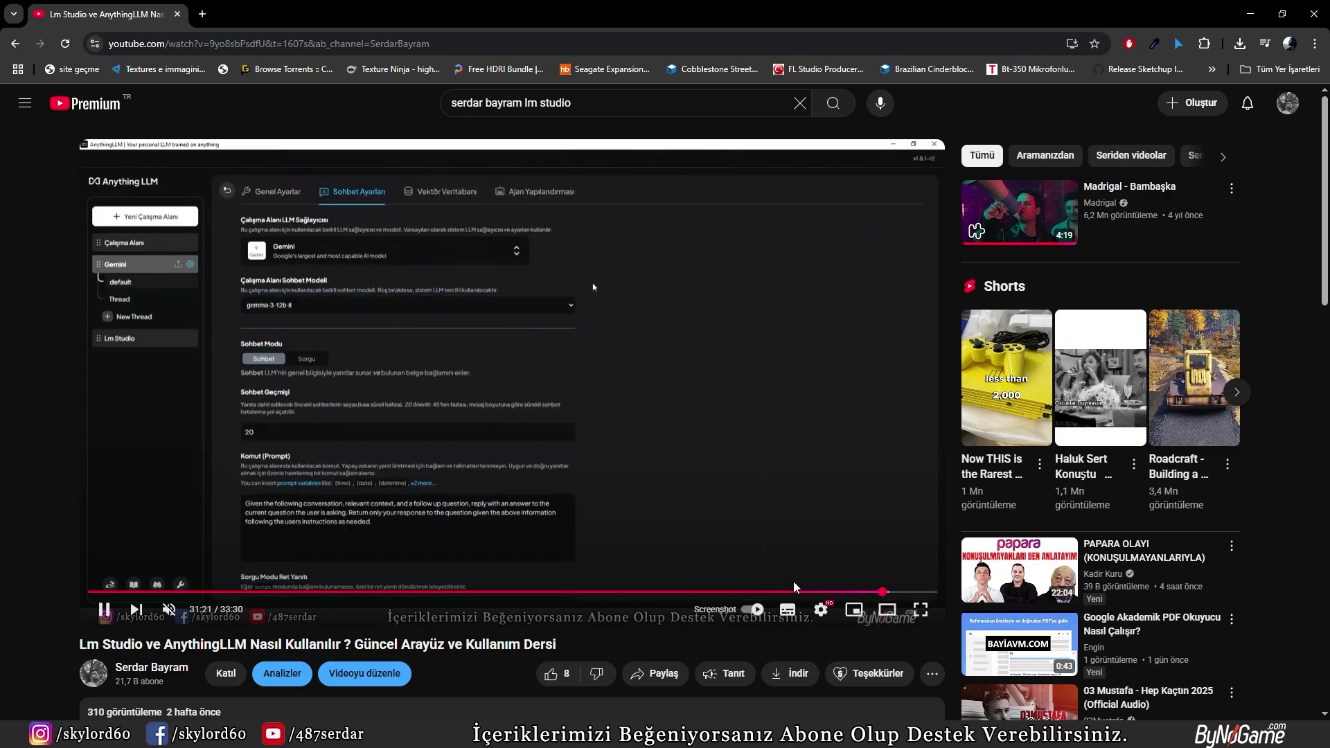
{"action": "left_click", "coordinate": [849, 593]}
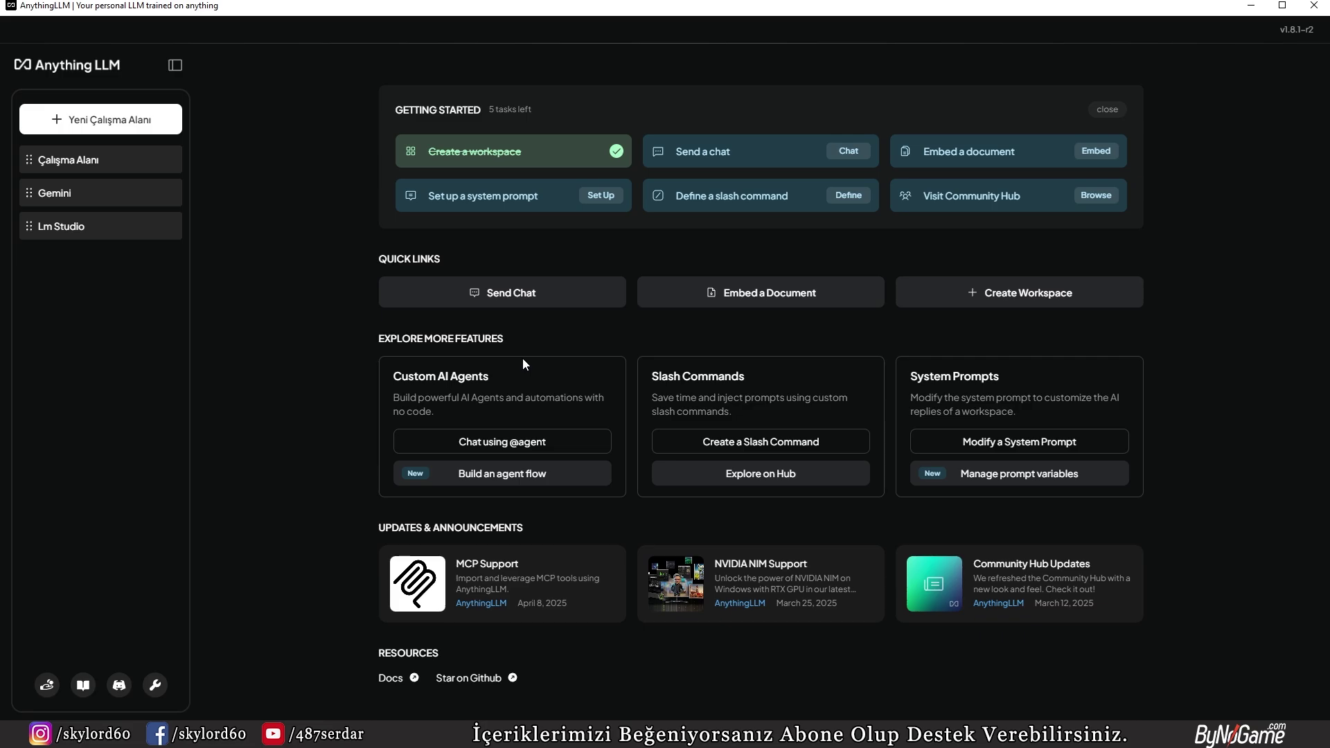
Switch to AnythingLLM and create a new workspace named "Open Router".
{"action": "left_click", "coordinate": [121, 133]}
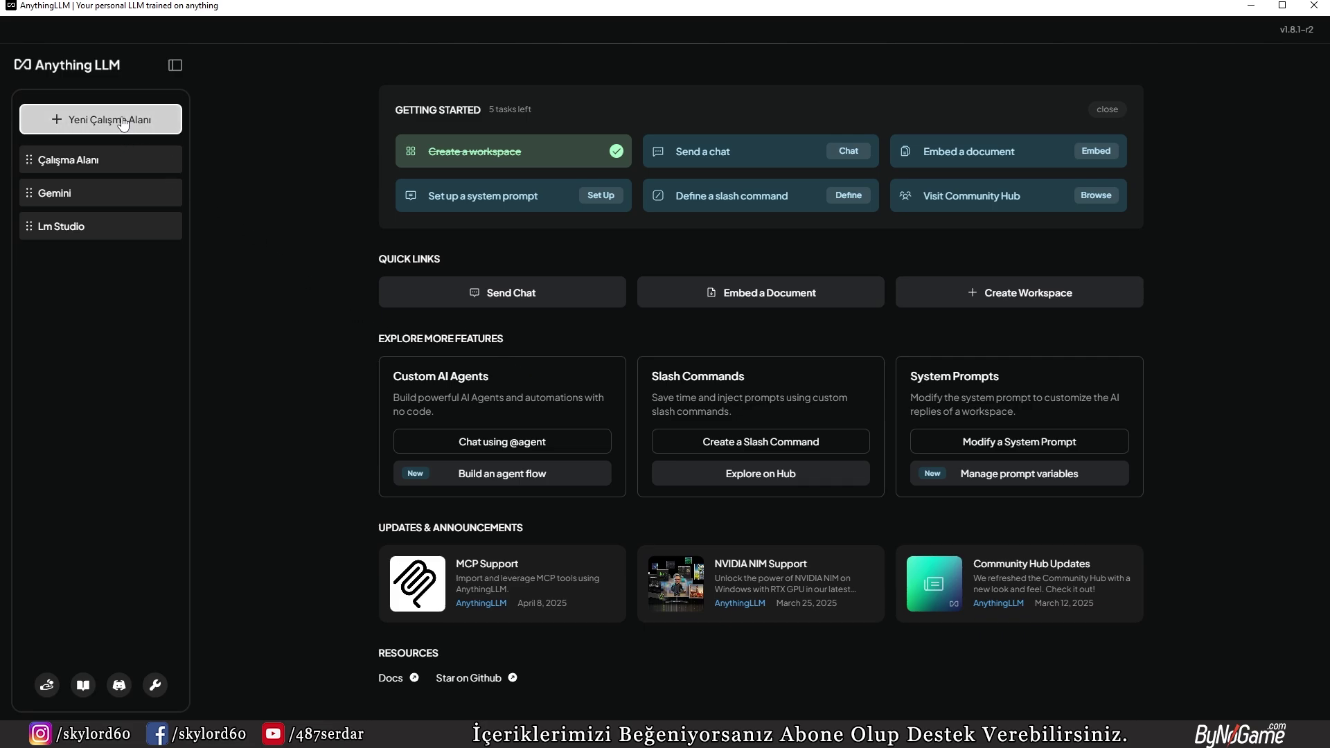
{"action": "left_click", "coordinate": [531, 381]}
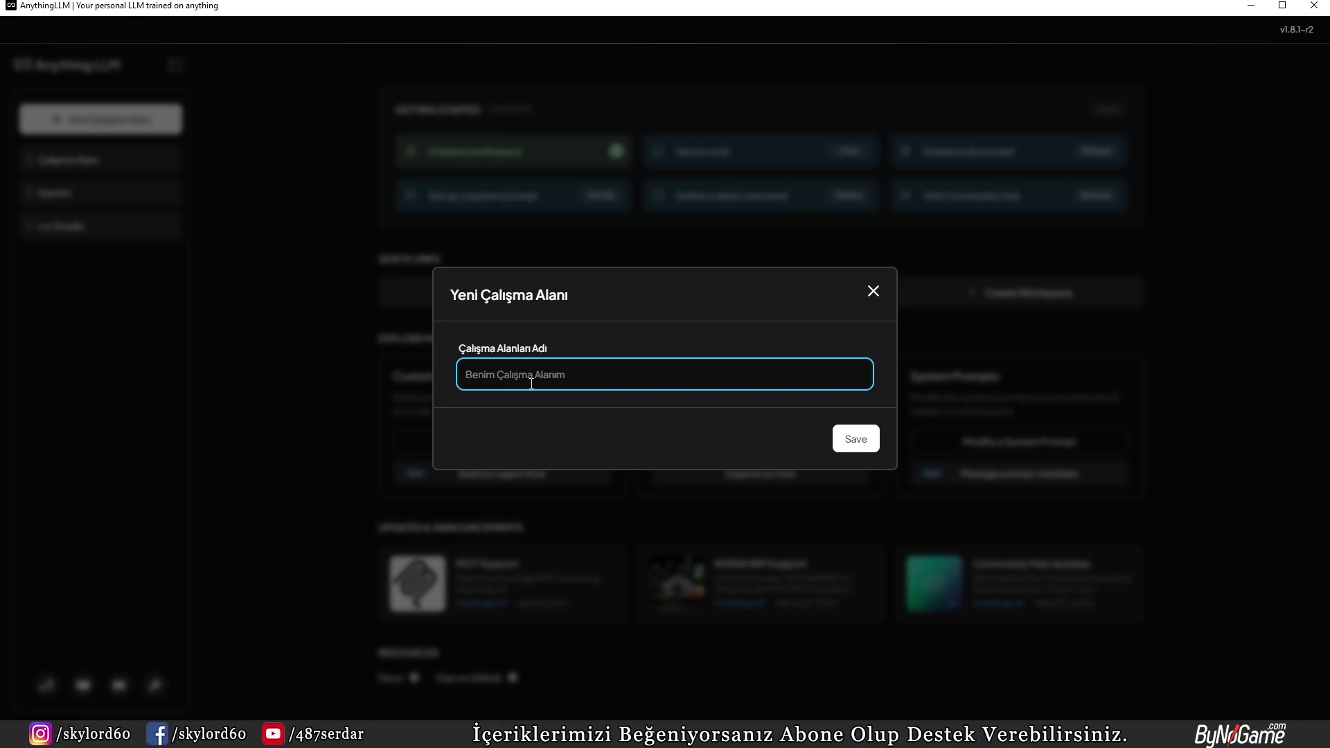
{"action": "type", "text": "Open Router"}
{"action": "left_click", "coordinate": [857, 440]}
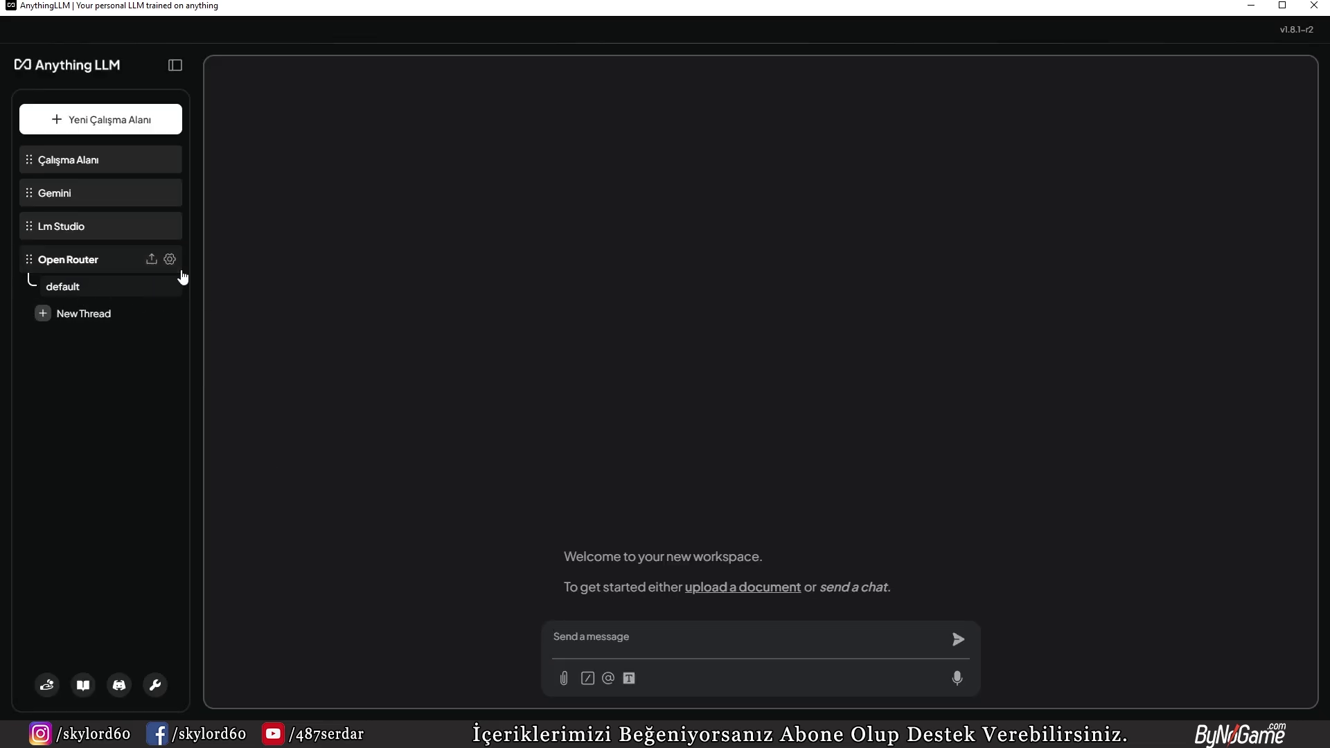
In the Open Router workspace's chat settings, set the LLM provider to OpenRouter and update the workspace.
{"action": "left_click", "coordinate": [170, 260]}
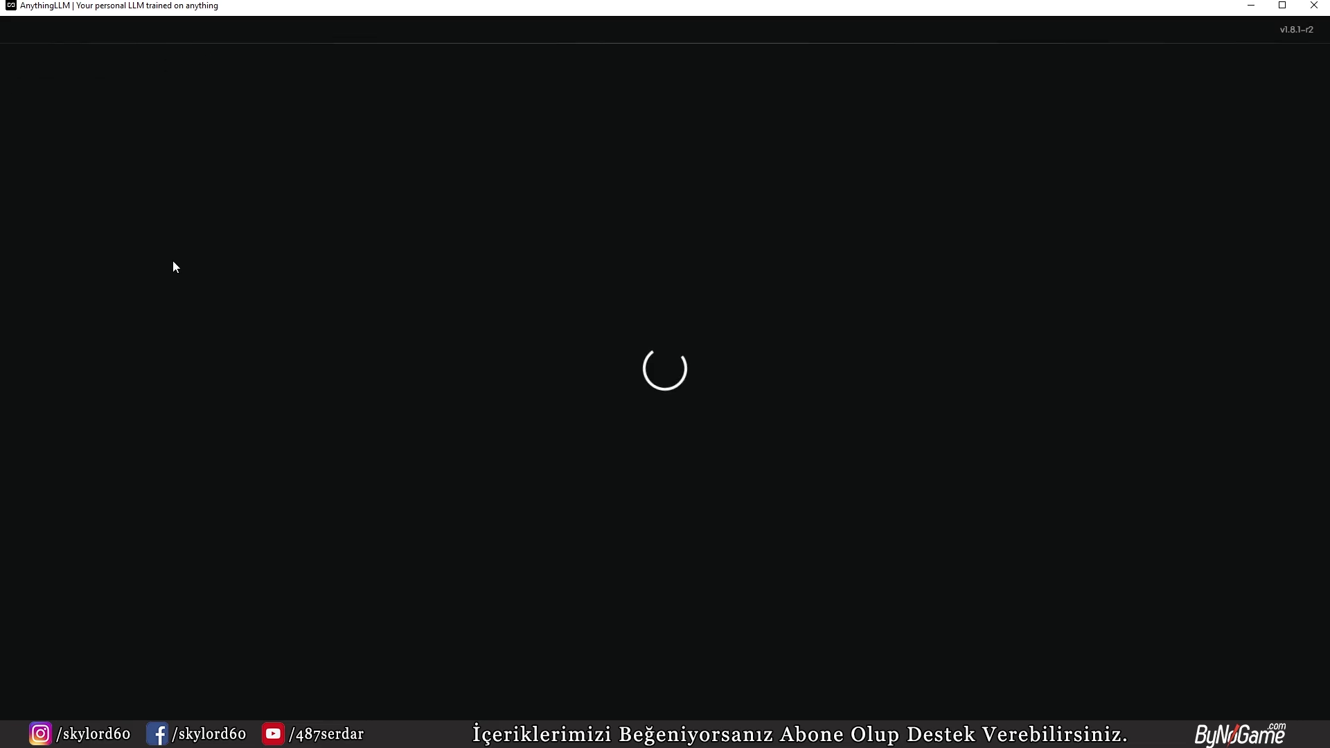
{"action": "left_click", "coordinate": [437, 85]}
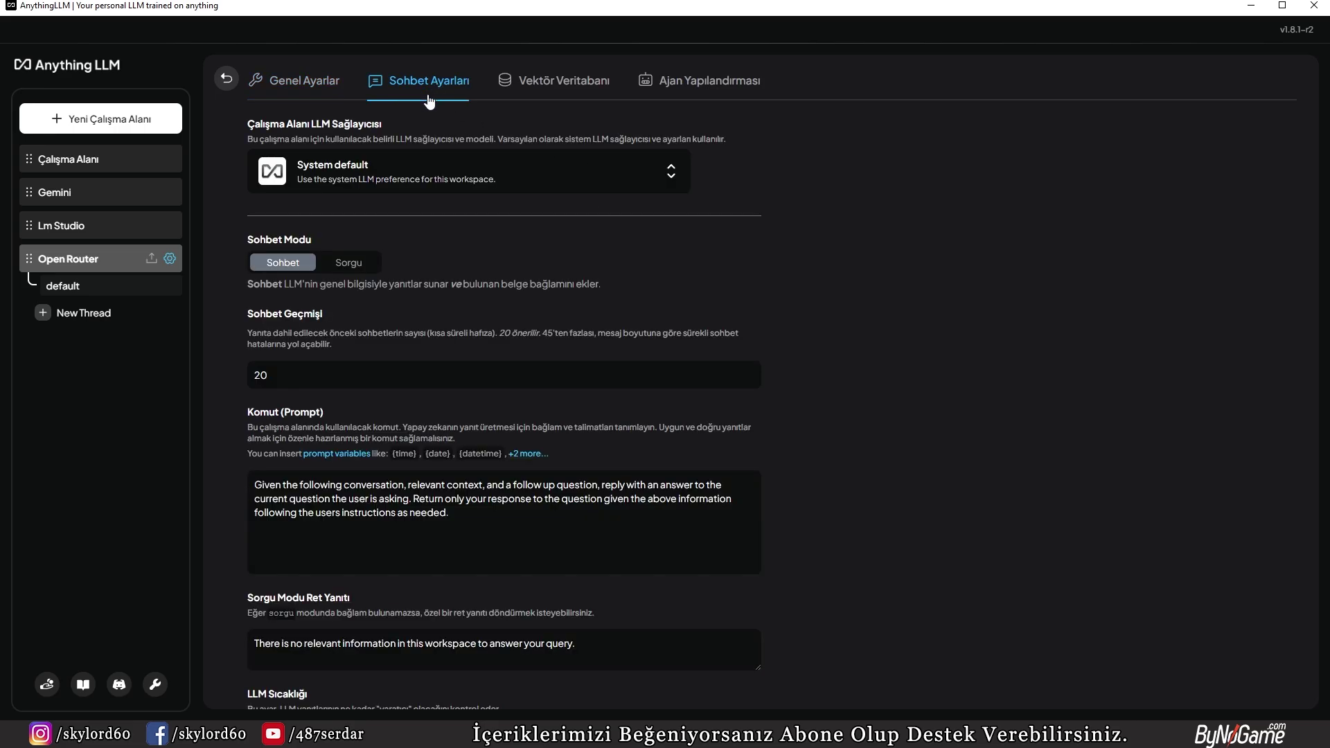
{"action": "left_click", "coordinate": [582, 169]}
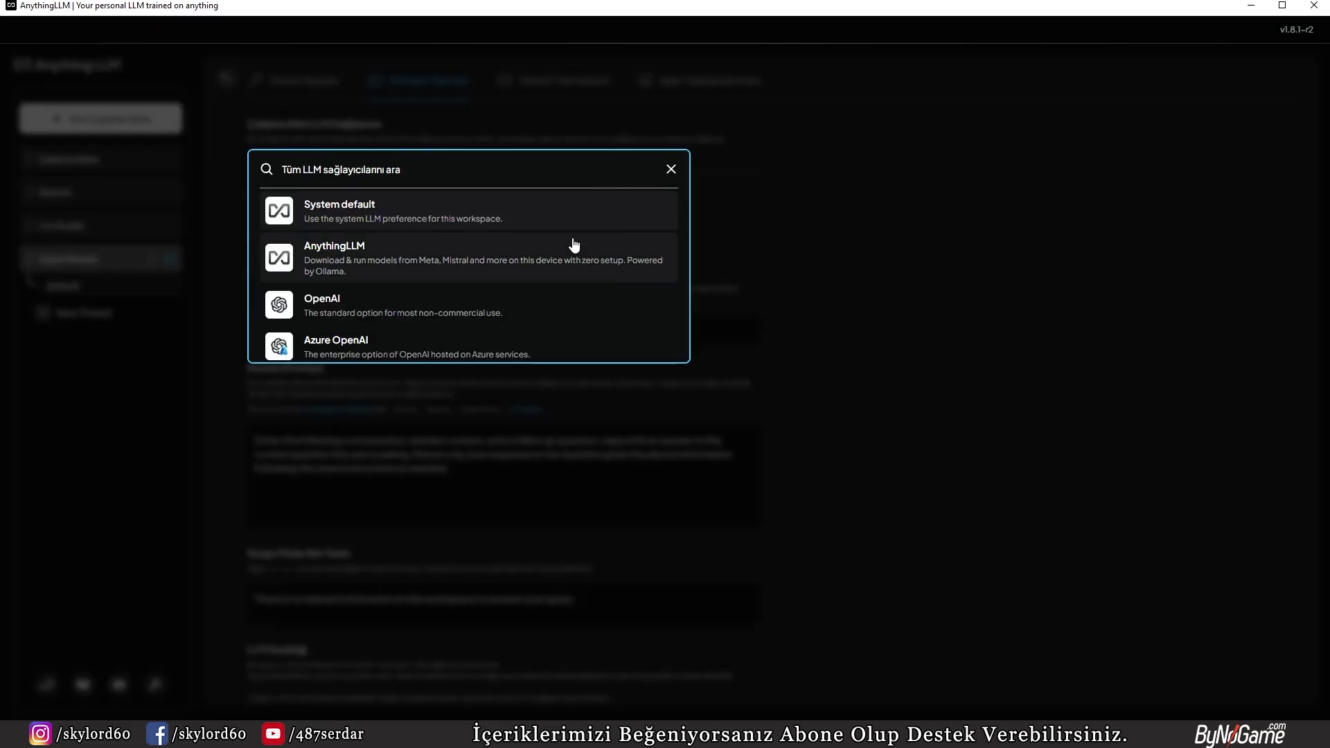
{"action": "scroll", "coordinate": [572, 256], "scroll_direction": "down", "scroll_amount": 5}
{"action": "scroll", "coordinate": [571, 259], "scroll_direction": "down", "scroll_amount": 8}
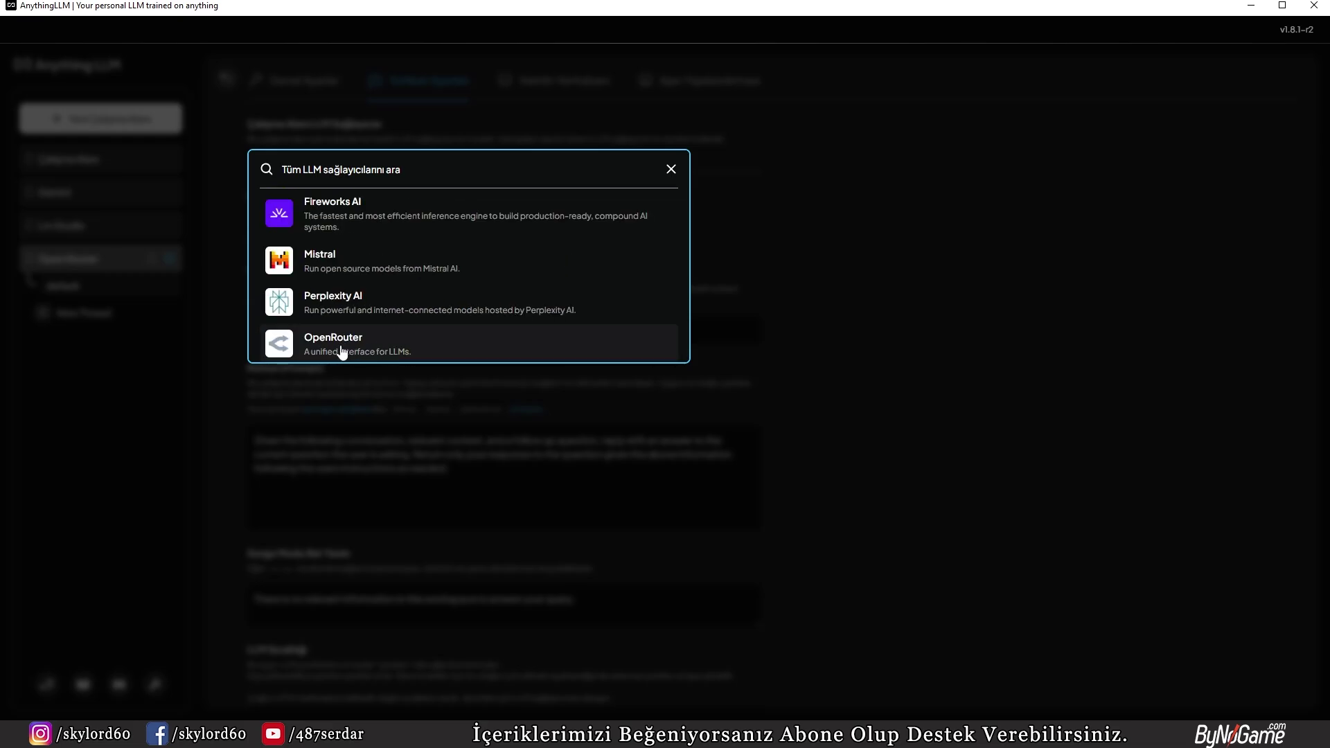
{"action": "left_click", "coordinate": [343, 352]}
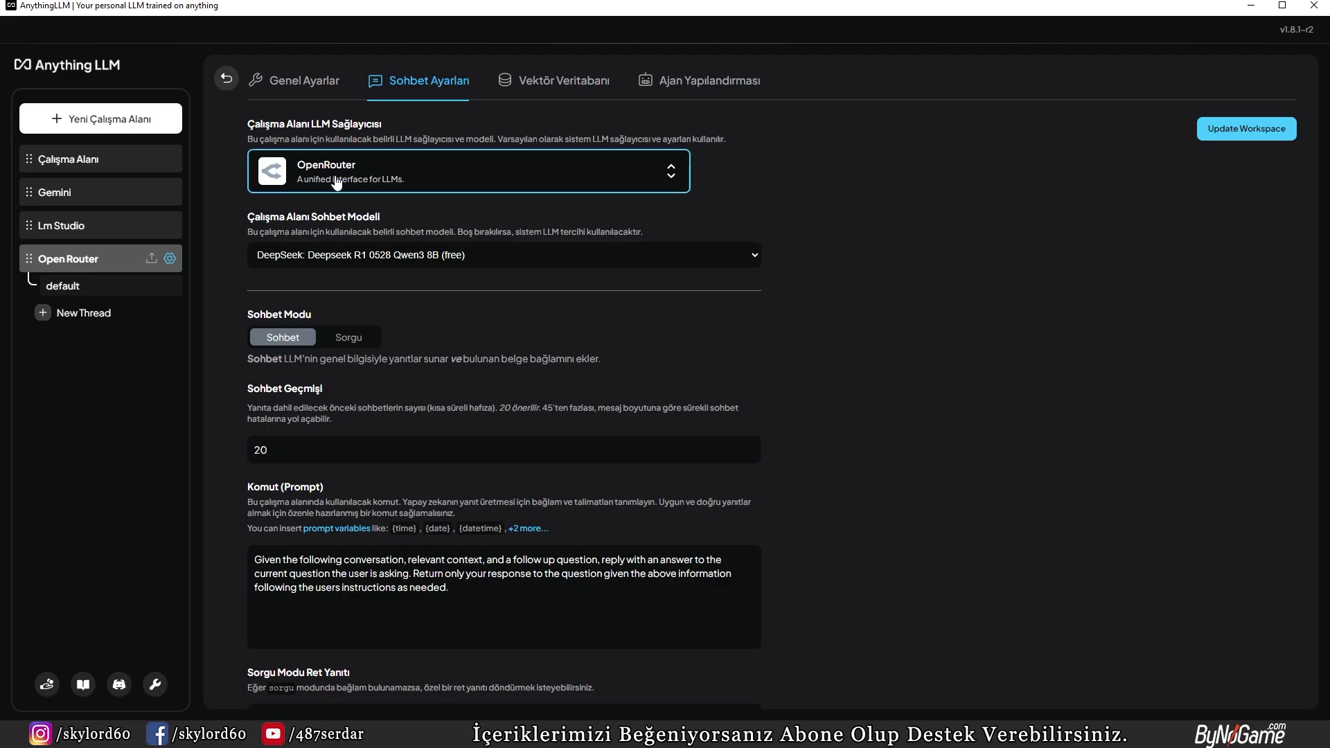
{"action": "left_click", "coordinate": [1272, 131]}
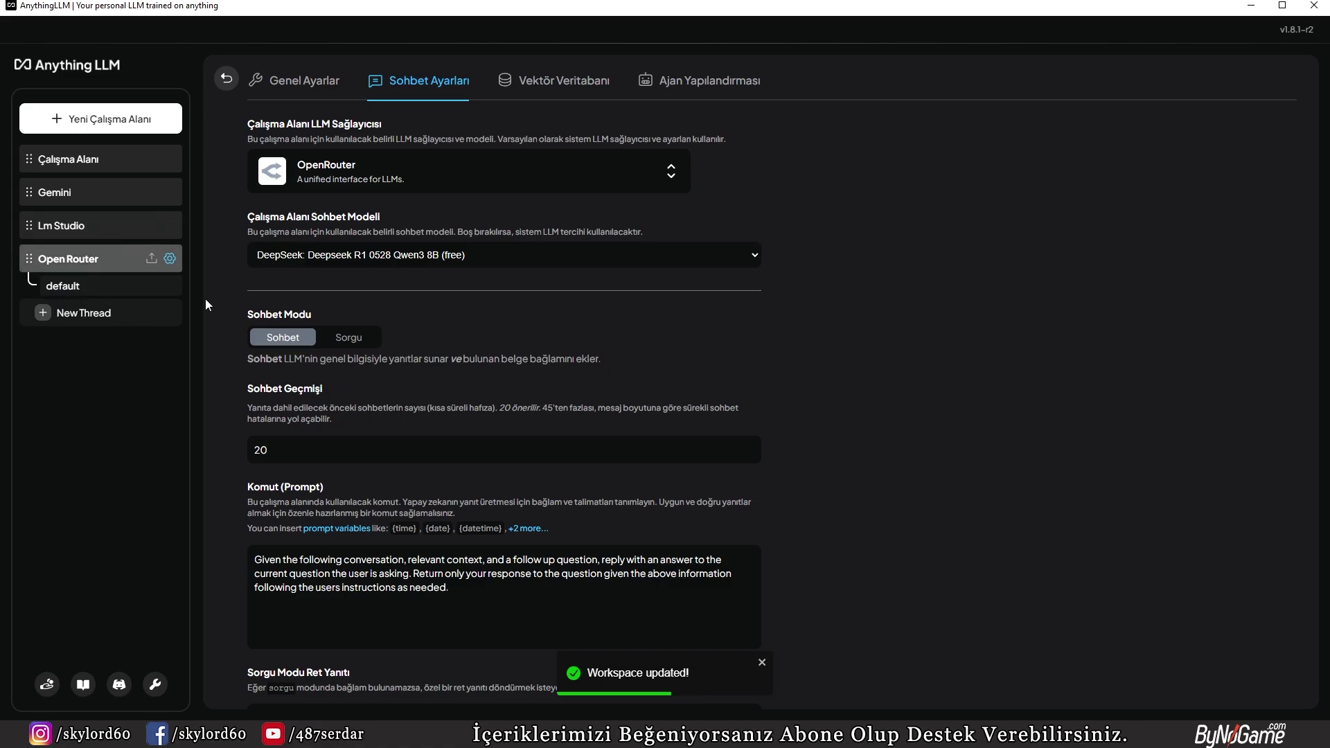
Choose OpenRouter as the LLM provider in the instance-wide LLM preferences.
{"action": "left_click", "coordinate": [155, 686]}
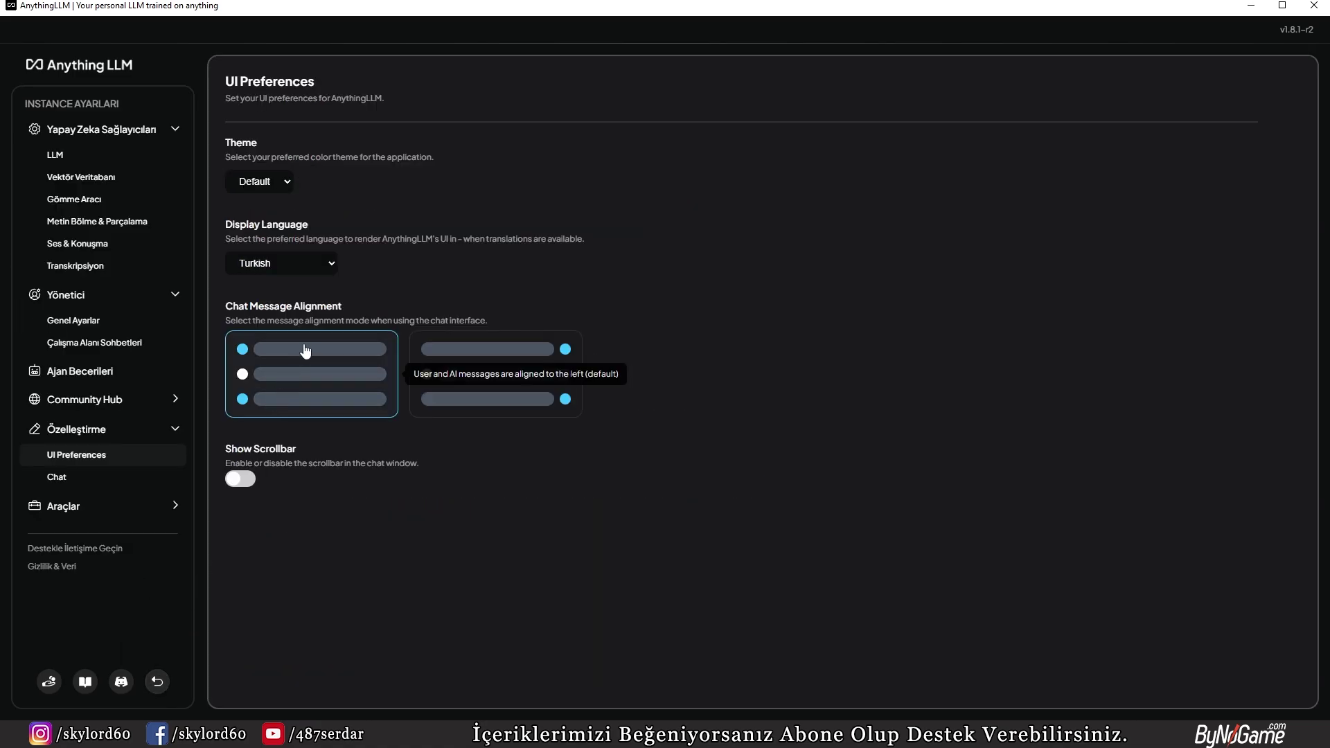
{"action": "left_click", "coordinate": [59, 155]}
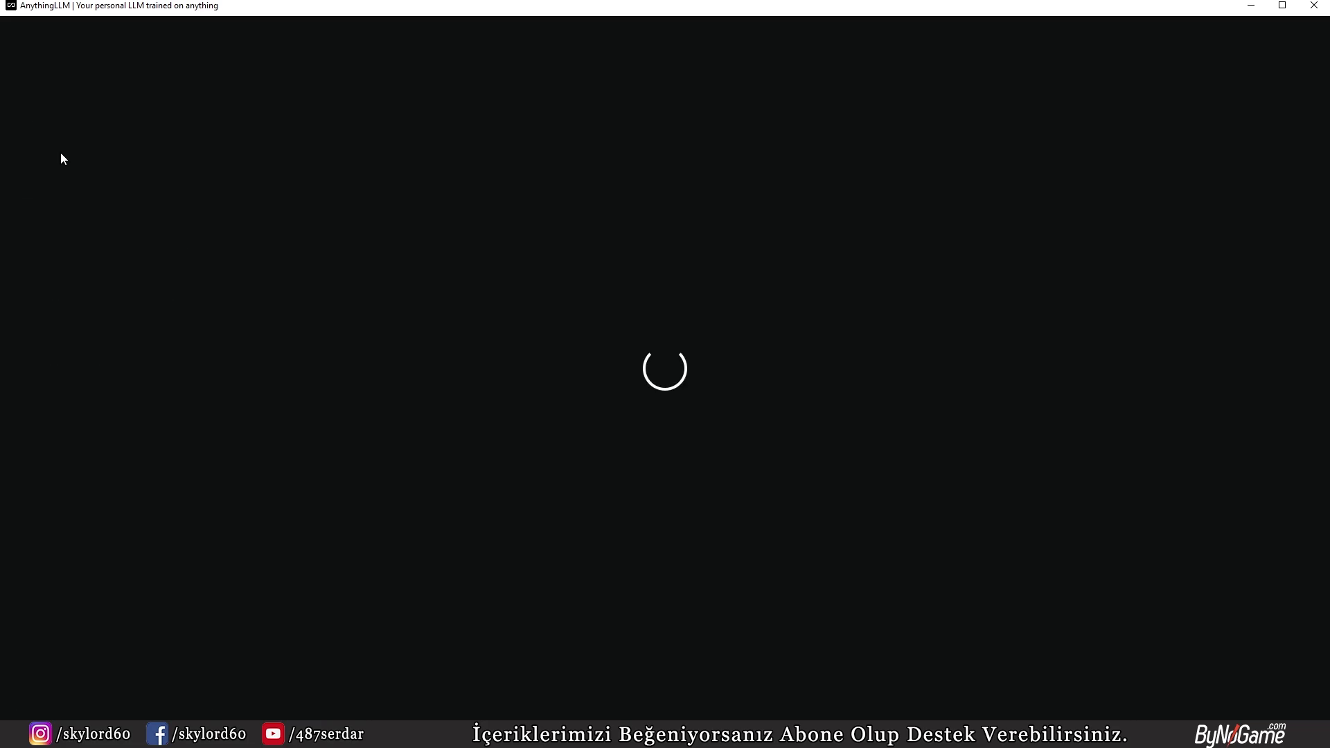
{"action": "left_click", "coordinate": [443, 200]}
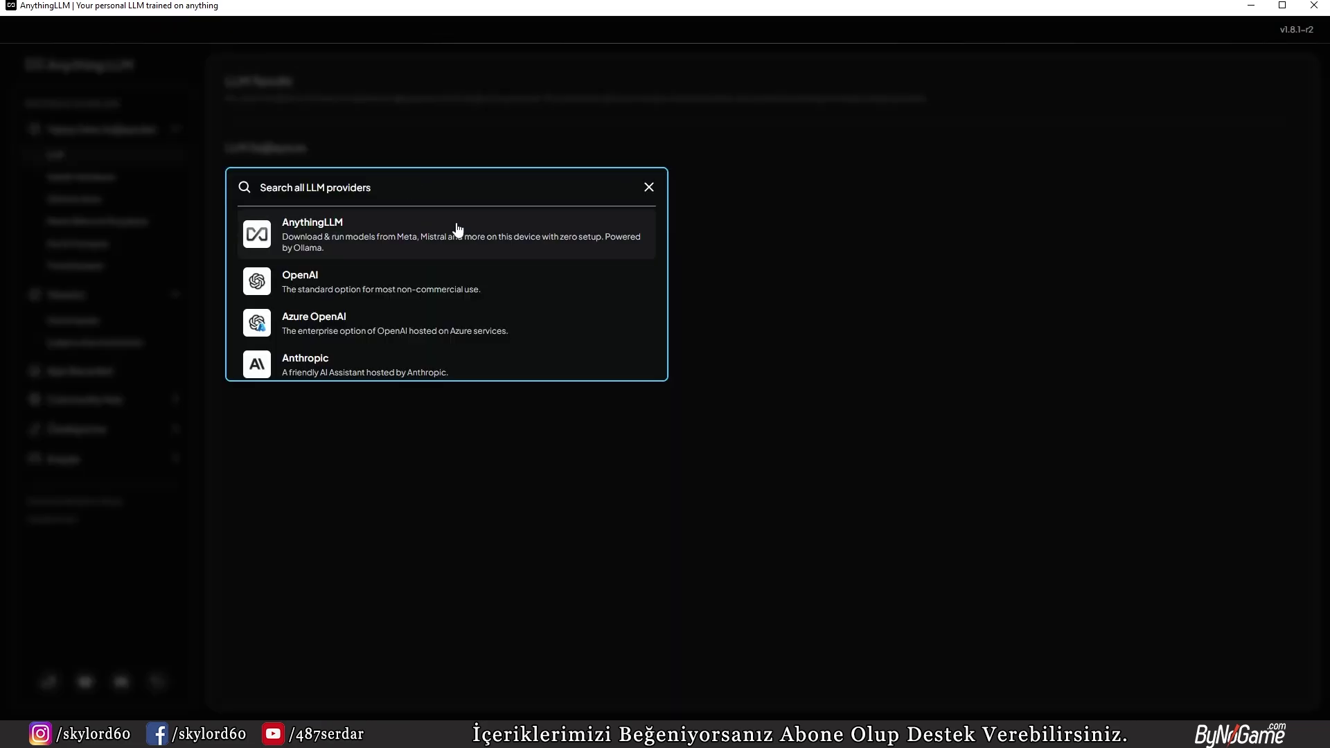
{"action": "scroll", "coordinate": [428, 297], "scroll_direction": "down", "scroll_amount": 5}
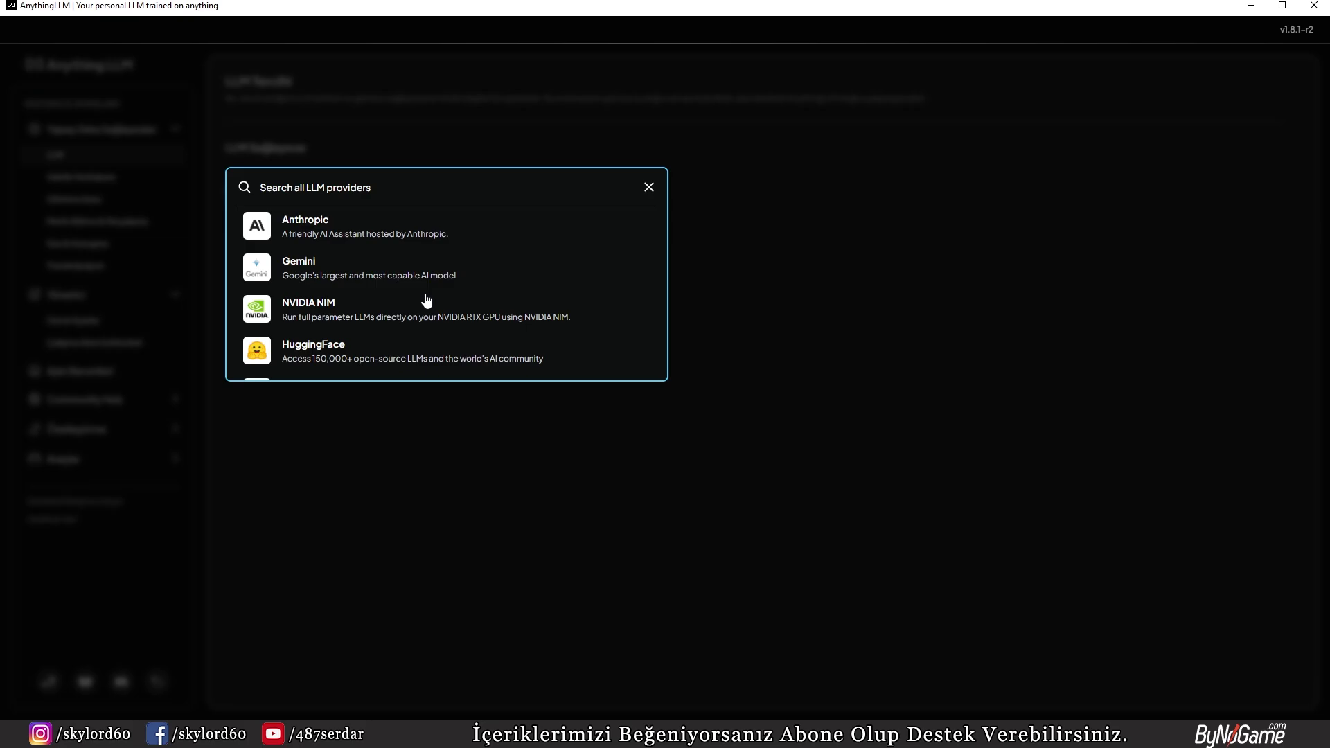
{"action": "scroll", "coordinate": [427, 299], "scroll_direction": "down", "scroll_amount": 6}
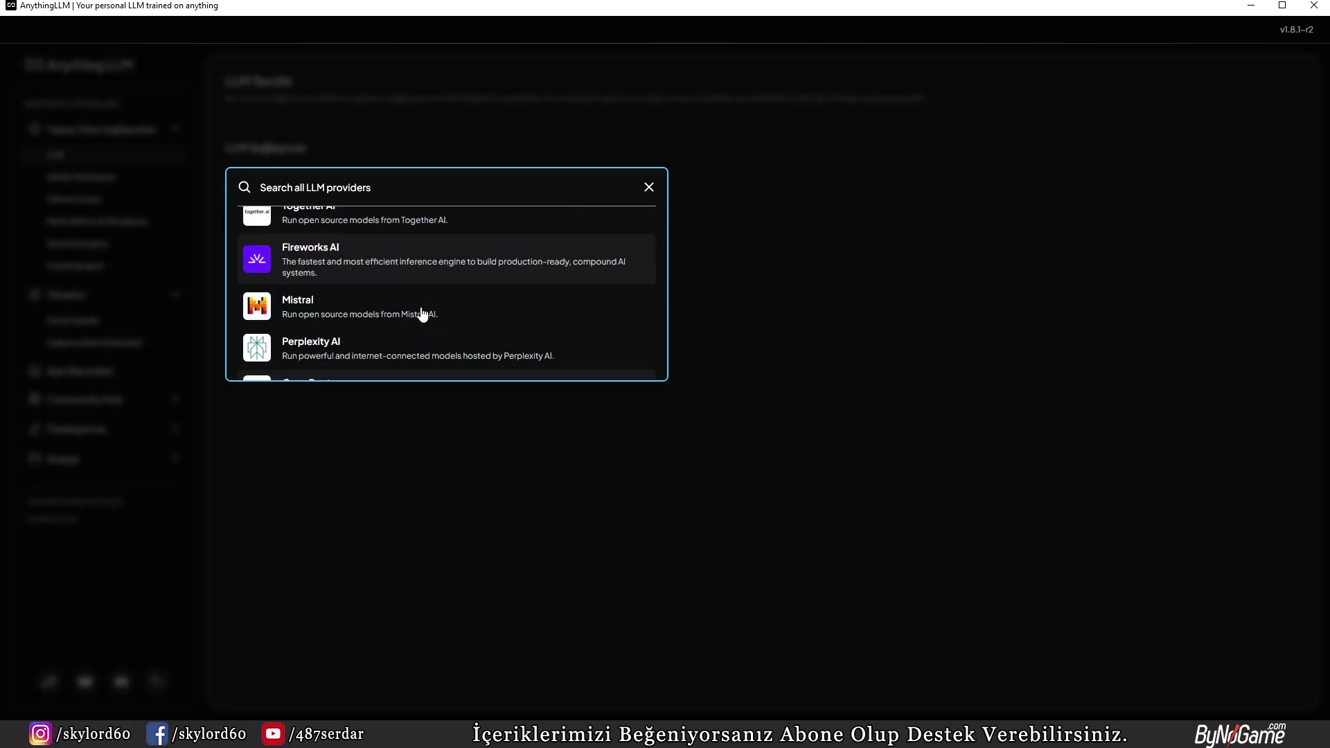
{"action": "scroll", "coordinate": [422, 315], "scroll_direction": "up", "scroll_amount": 10}
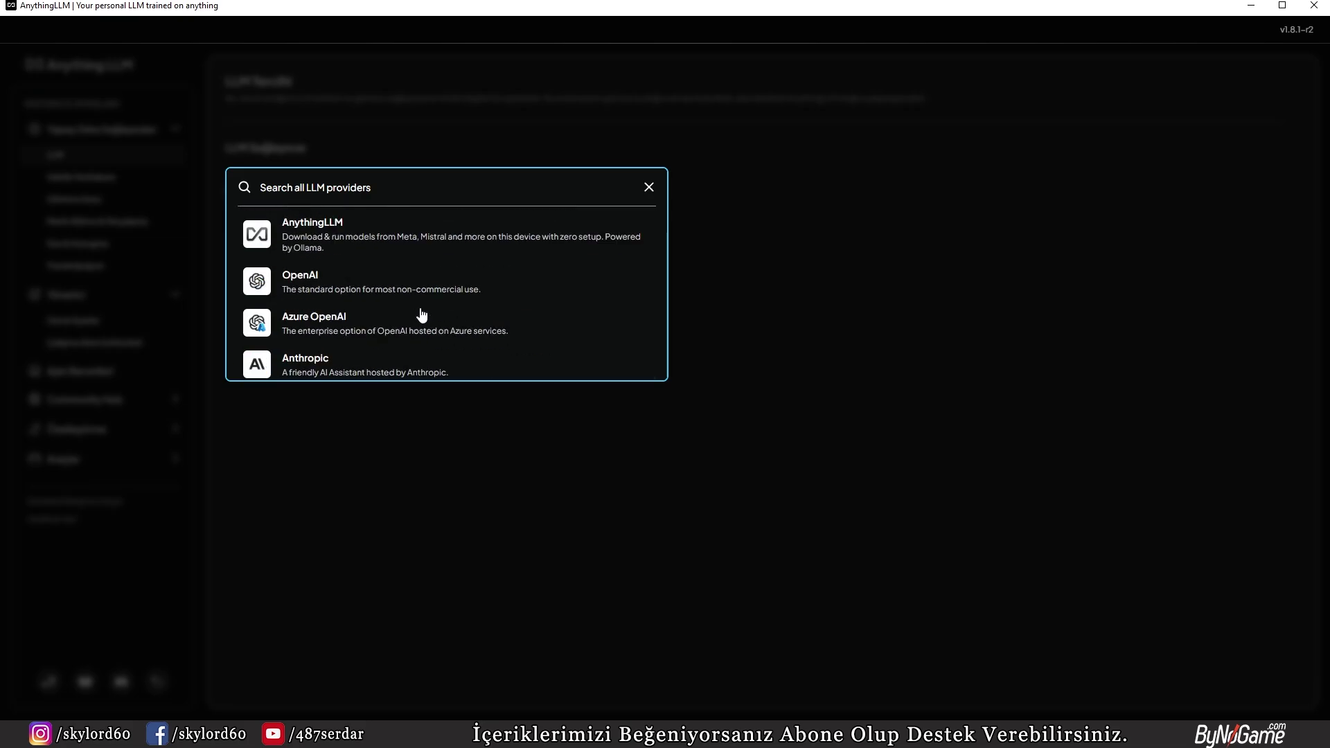
{"action": "scroll", "coordinate": [422, 316], "scroll_direction": "down", "scroll_amount": 6}
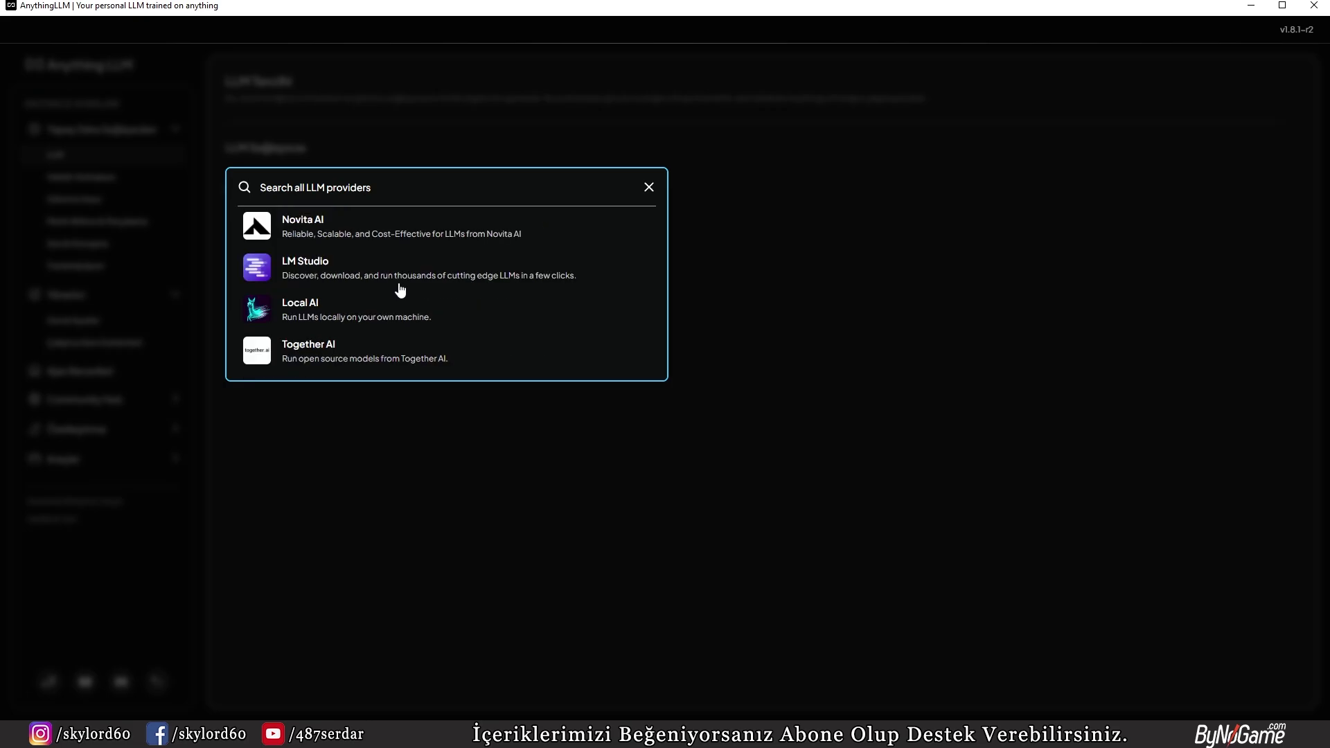
{"action": "scroll", "coordinate": [399, 289], "scroll_direction": "down", "scroll_amount": 2}
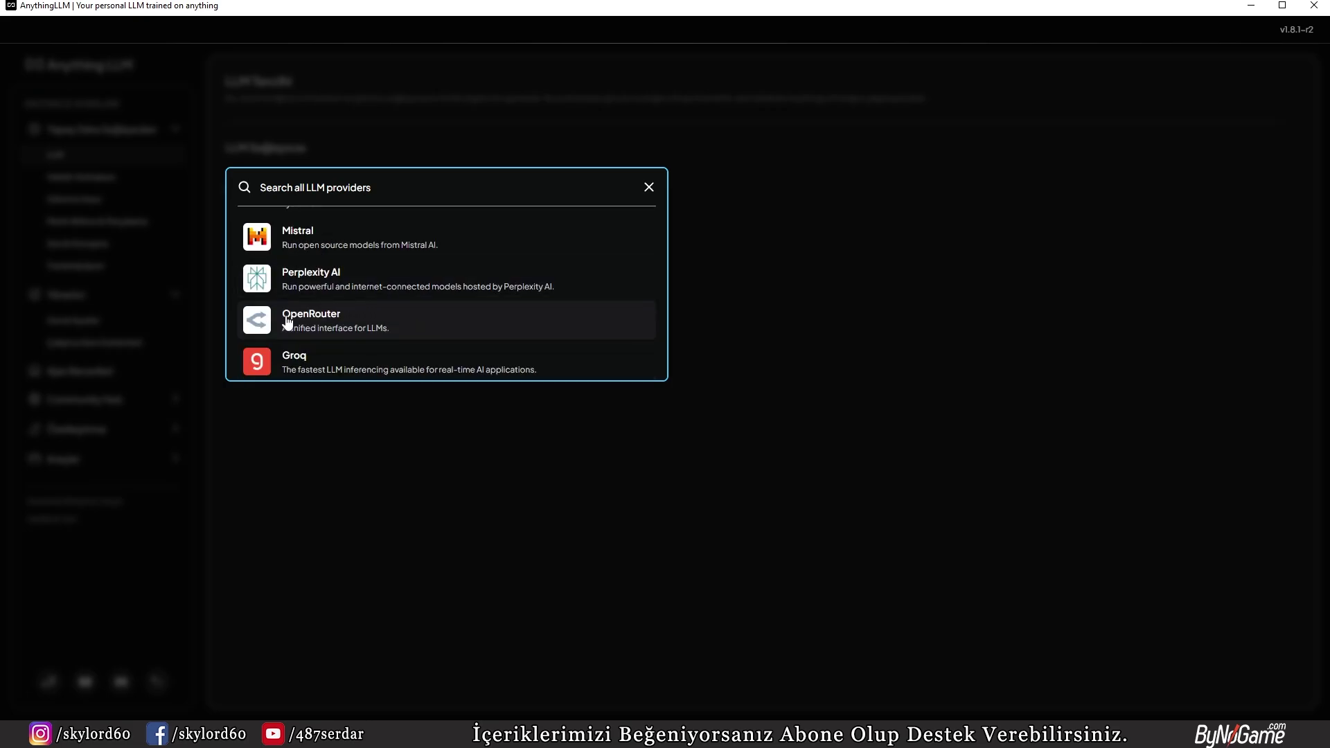
{"action": "left_click", "coordinate": [328, 327]}
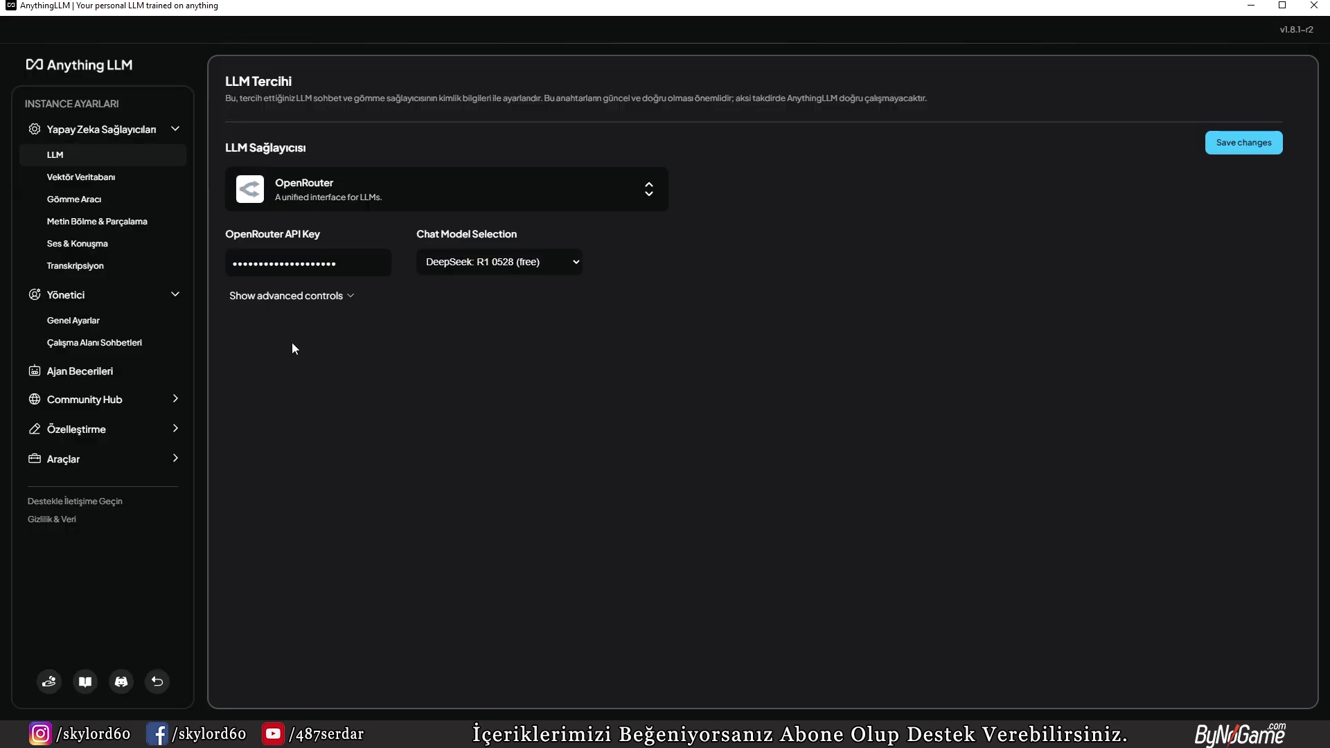
Replace the OpenRouter API key with the copied one and save the LLM preferences.
{"action": "double_click", "coordinate": [370, 265]}
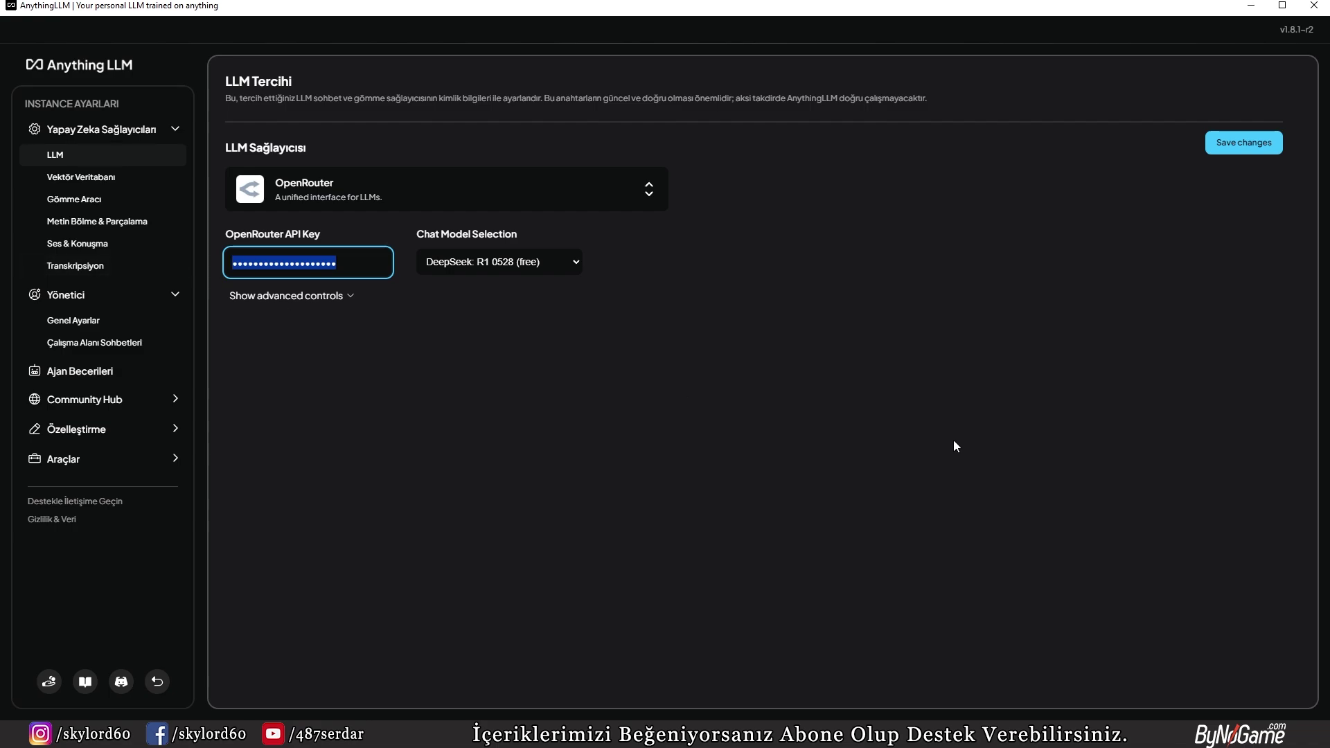
{"action": "key", "text": "BackSpace"}
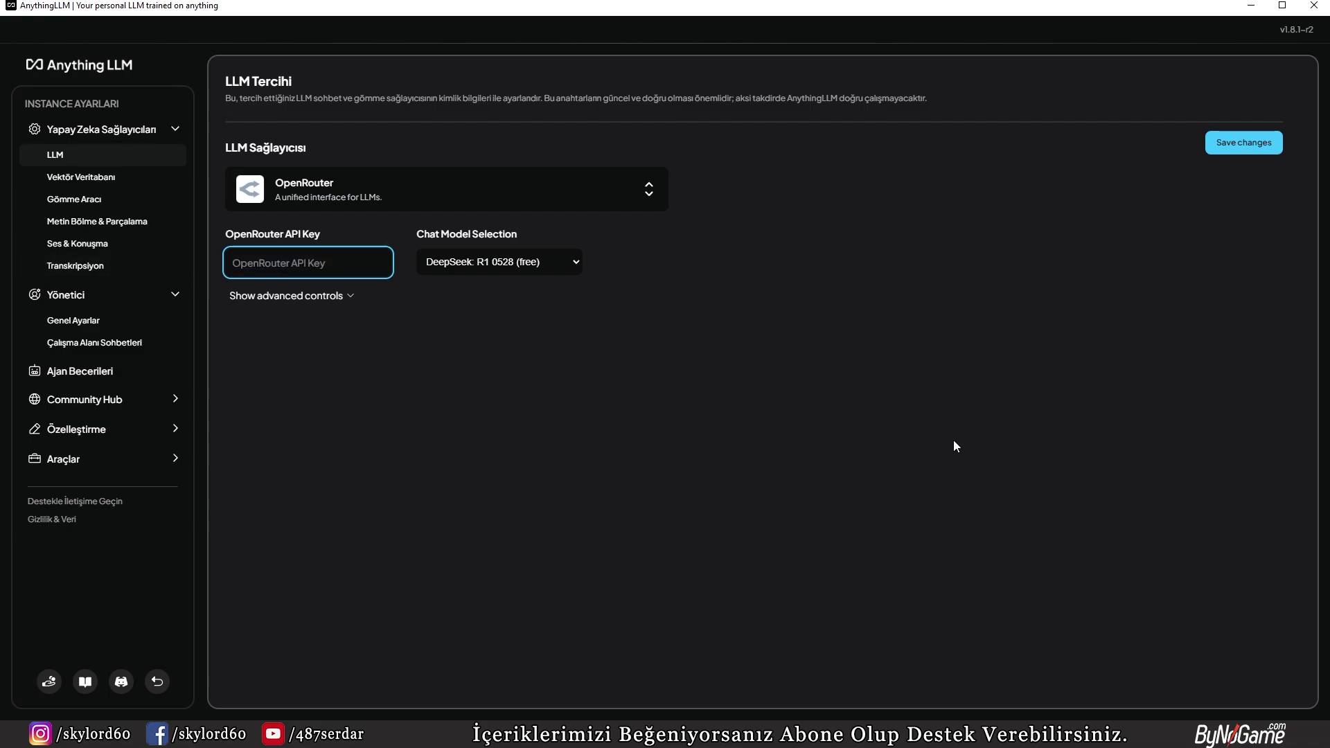
{"action": "key", "text": "ctrl+v"}
{"action": "left_click", "coordinate": [1244, 144]}
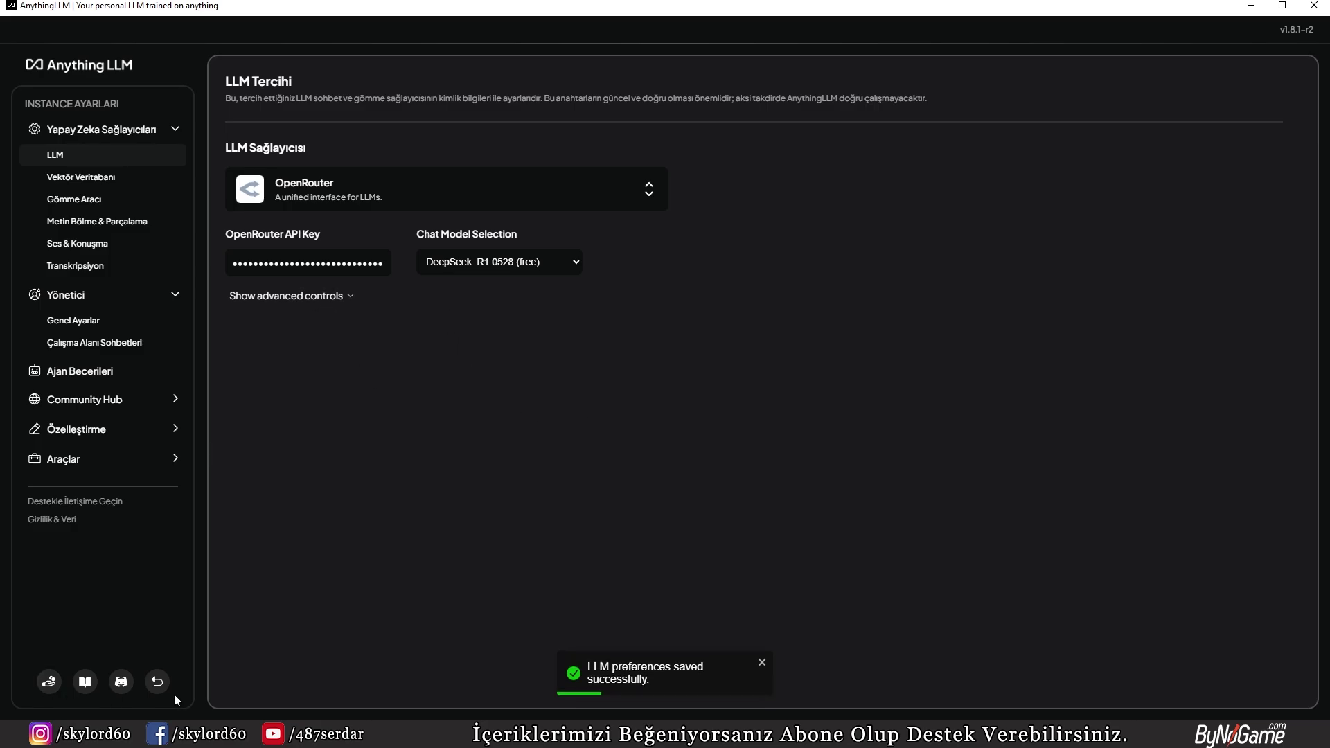
Leave the instance settings and reopen the LLM preferences to check the saved OpenRouter configuration.
{"action": "left_click", "coordinate": [157, 683]}
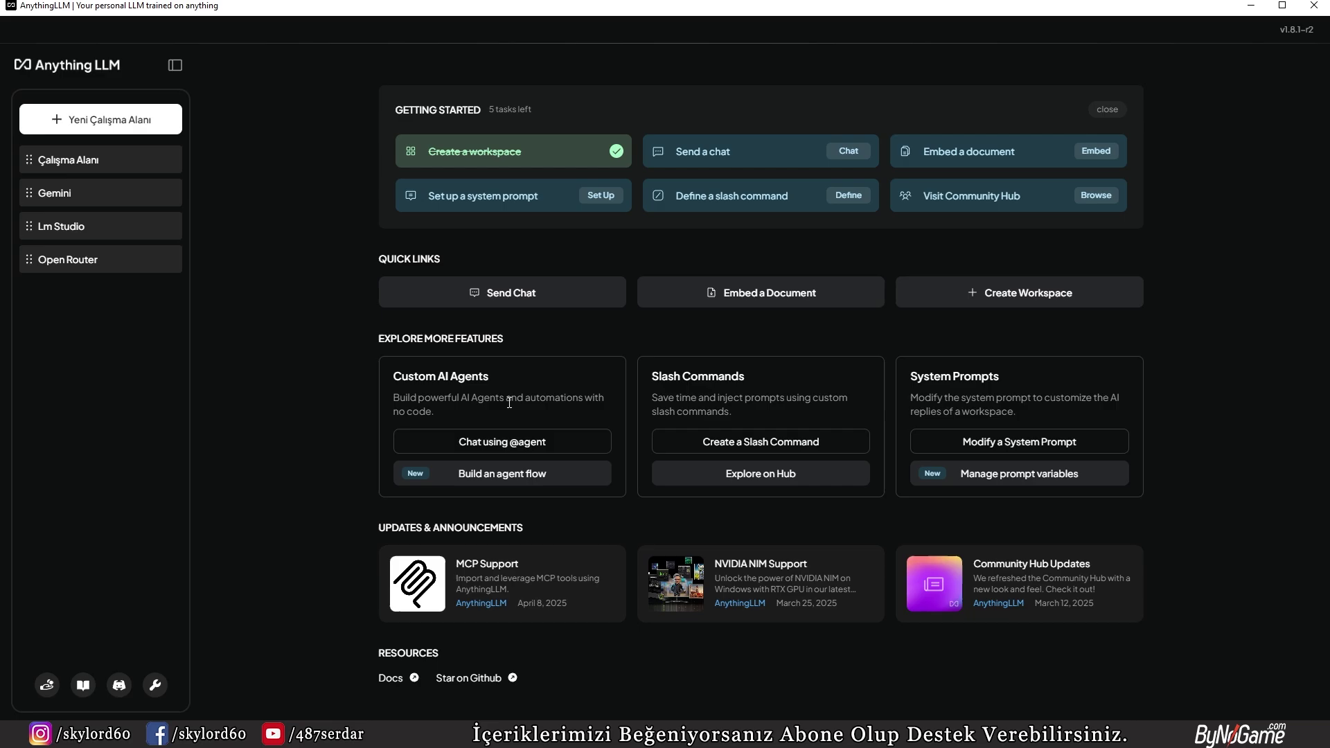
{"action": "left_click", "coordinate": [155, 685]}
{"action": "left_click", "coordinate": [86, 160]}
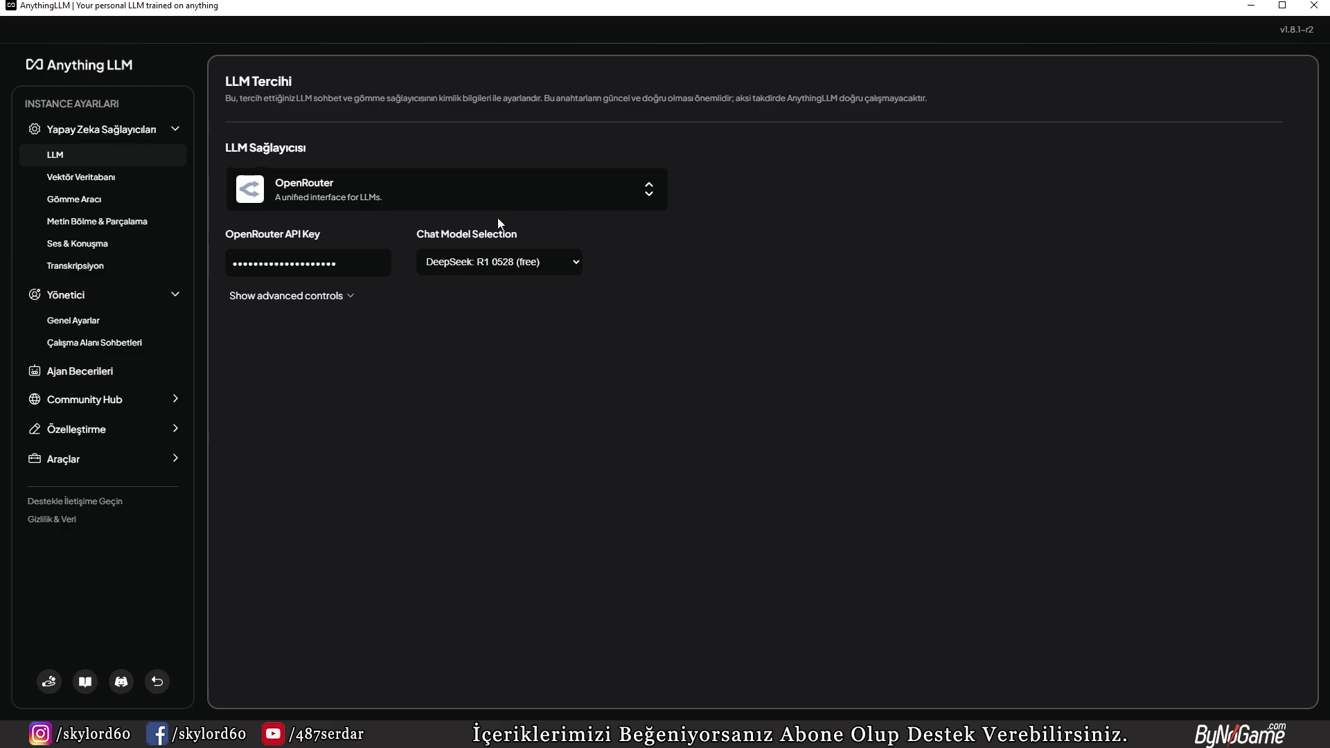
{"action": "left_click", "coordinate": [158, 682]}
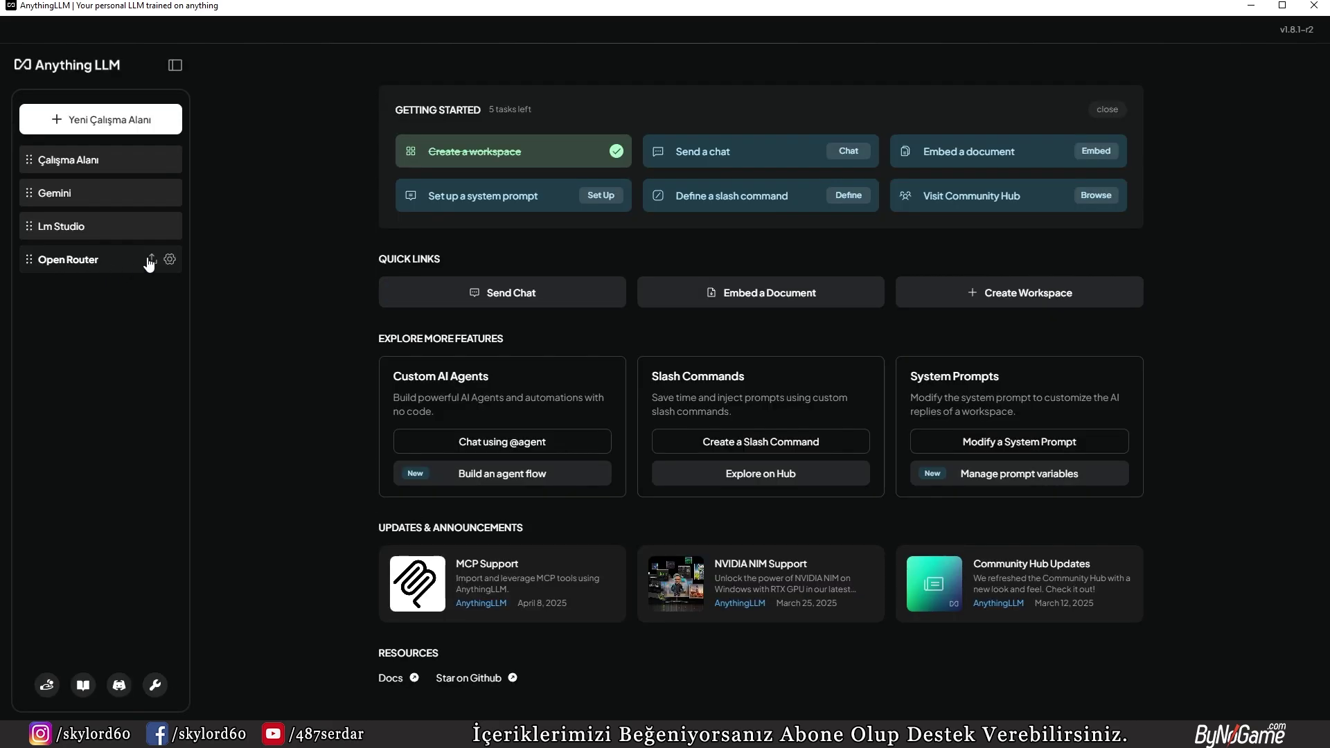
Examine the DeepSeek, Google and Qwen chat models available in the Open Router workspace's chat settings.
{"action": "left_click", "coordinate": [170, 258]}
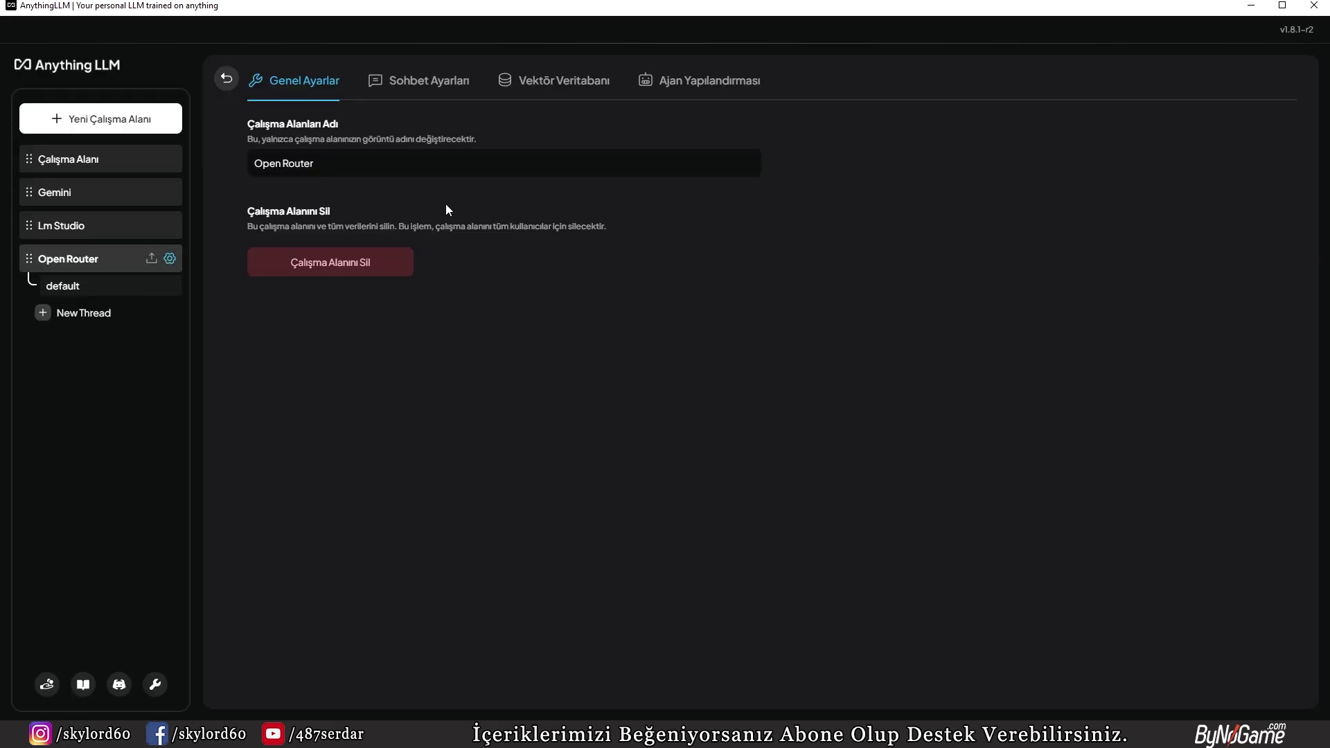
{"action": "left_click", "coordinate": [454, 82]}
{"action": "left_click", "coordinate": [523, 257]}
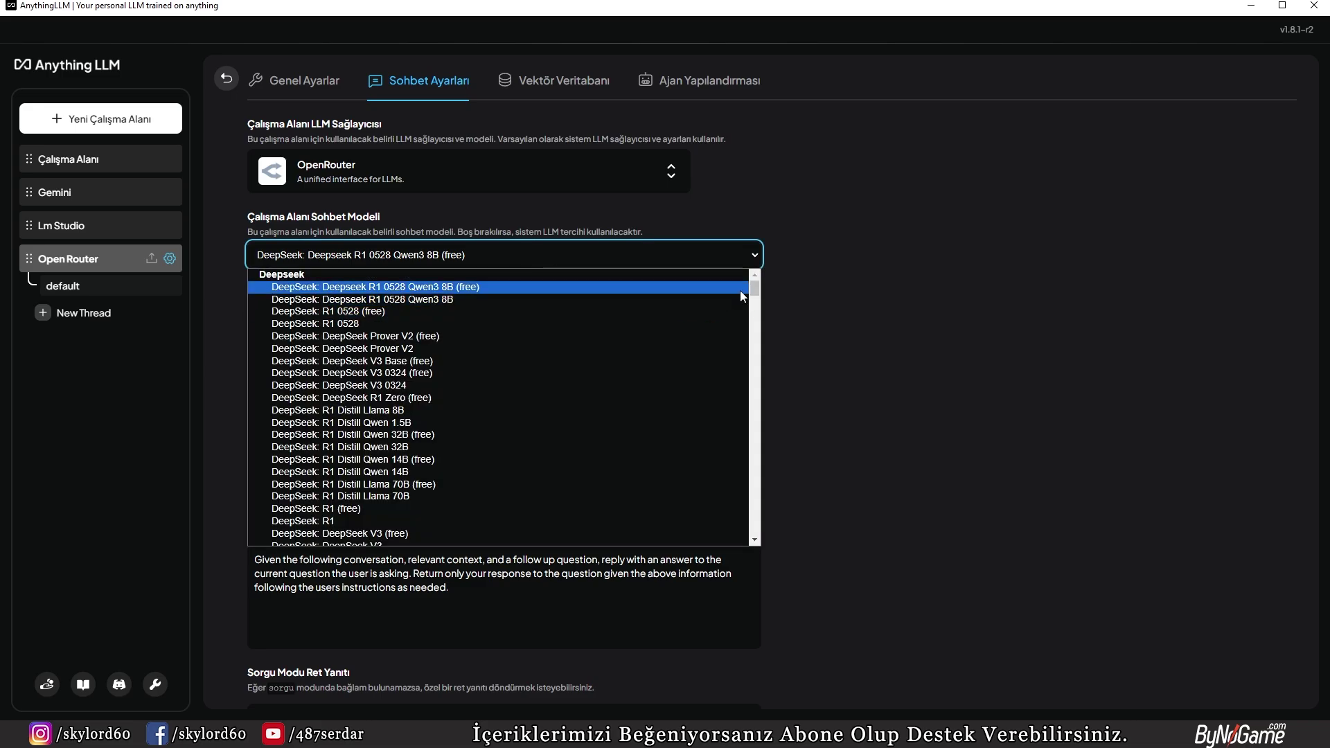
{"action": "mouse_move", "coordinate": [757, 291]}
{"action": "left_mouse_down"}
{"action": "mouse_move", "coordinate": [759, 499]}
{"action": "mouse_move", "coordinate": [756, 297]}
{"action": "left_mouse_up"}
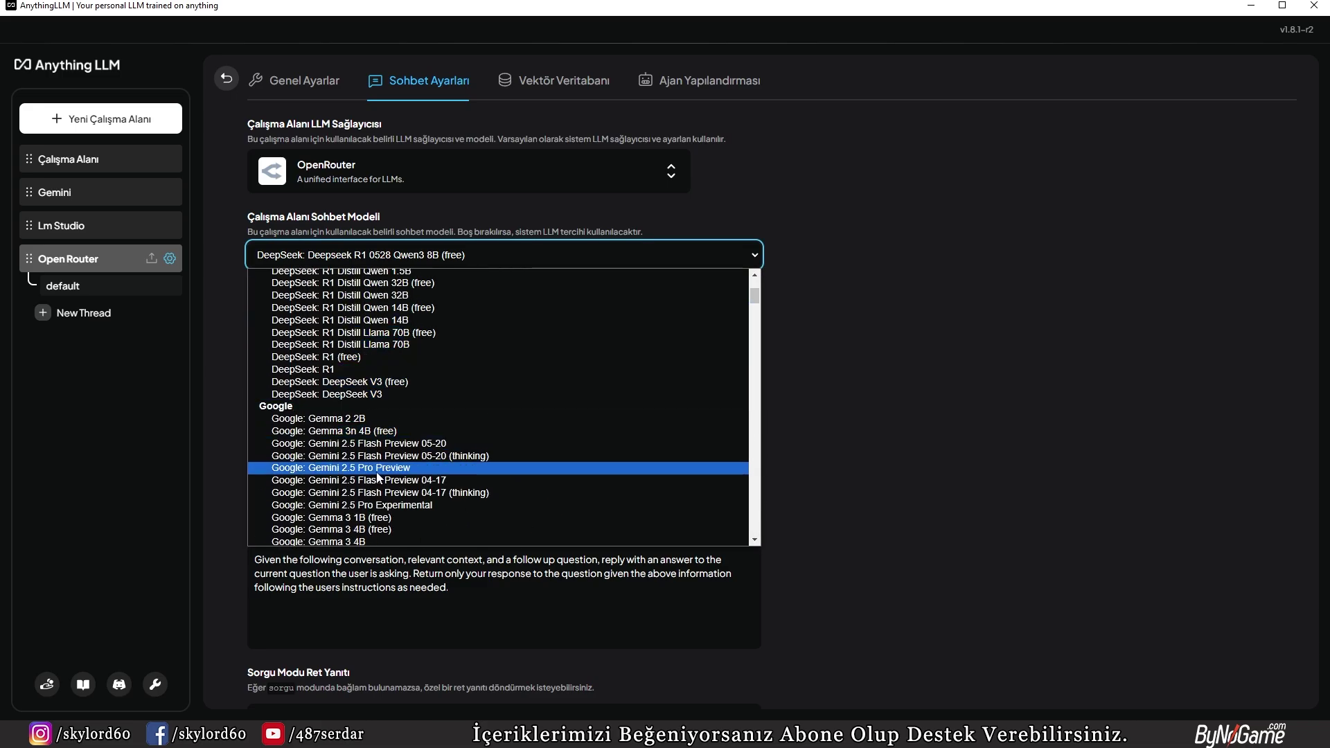
{"action": "scroll", "coordinate": [426, 475], "scroll_direction": "down", "scroll_amount": 5}
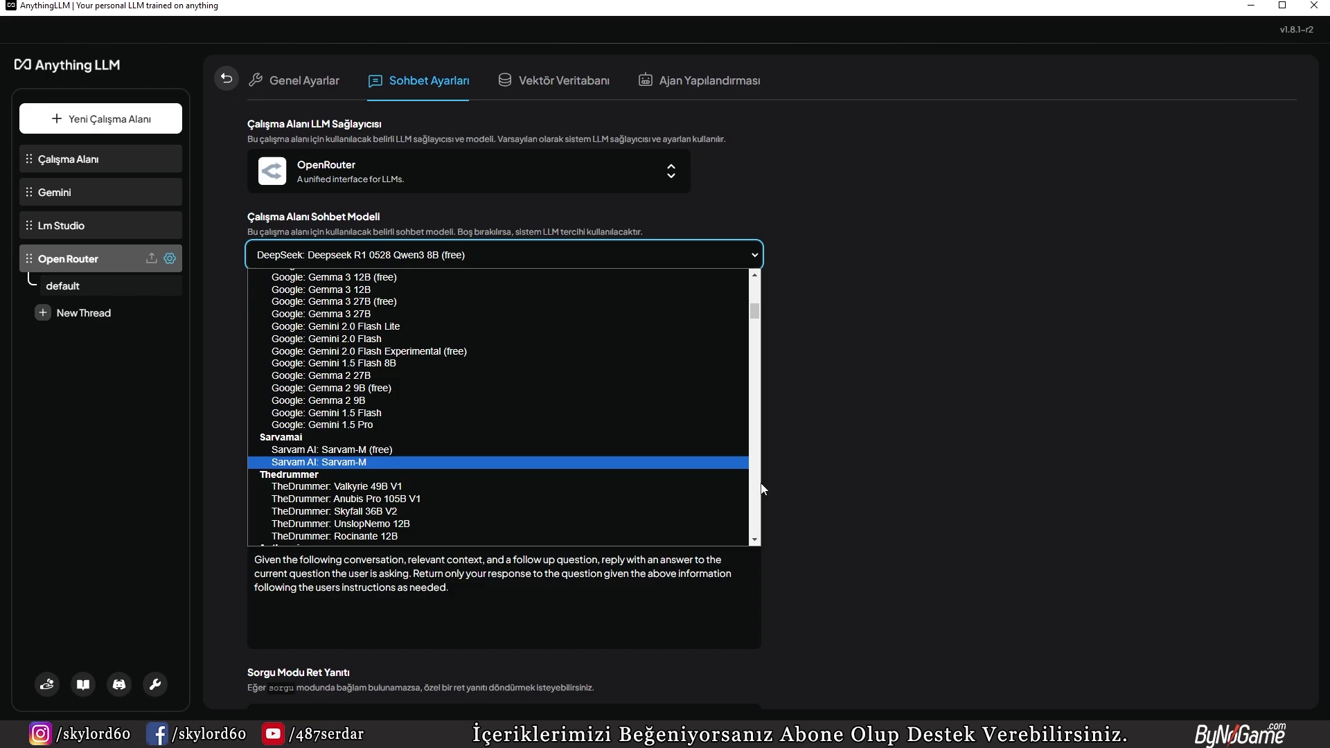
{"action": "left_click_drag", "start_coordinate": [758, 323], "coordinate": [757, 291]}
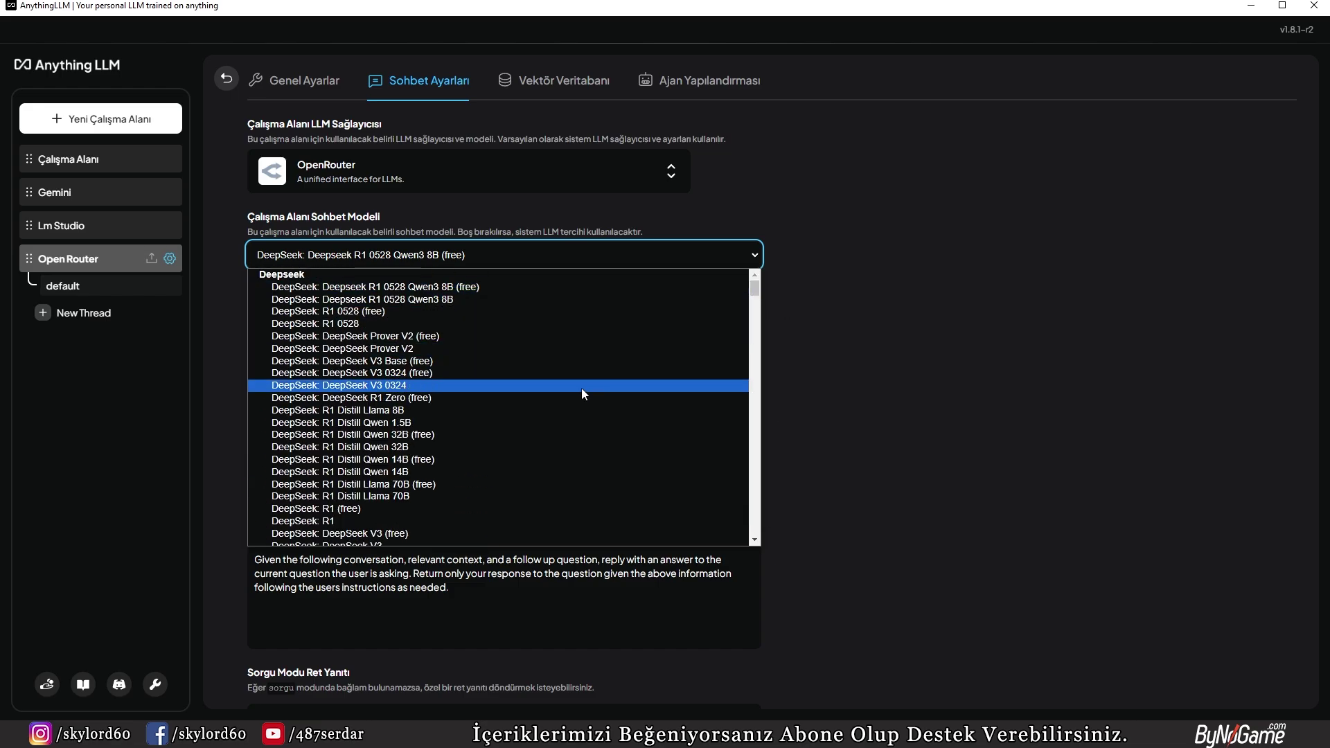
{"action": "key", "text": "q"}
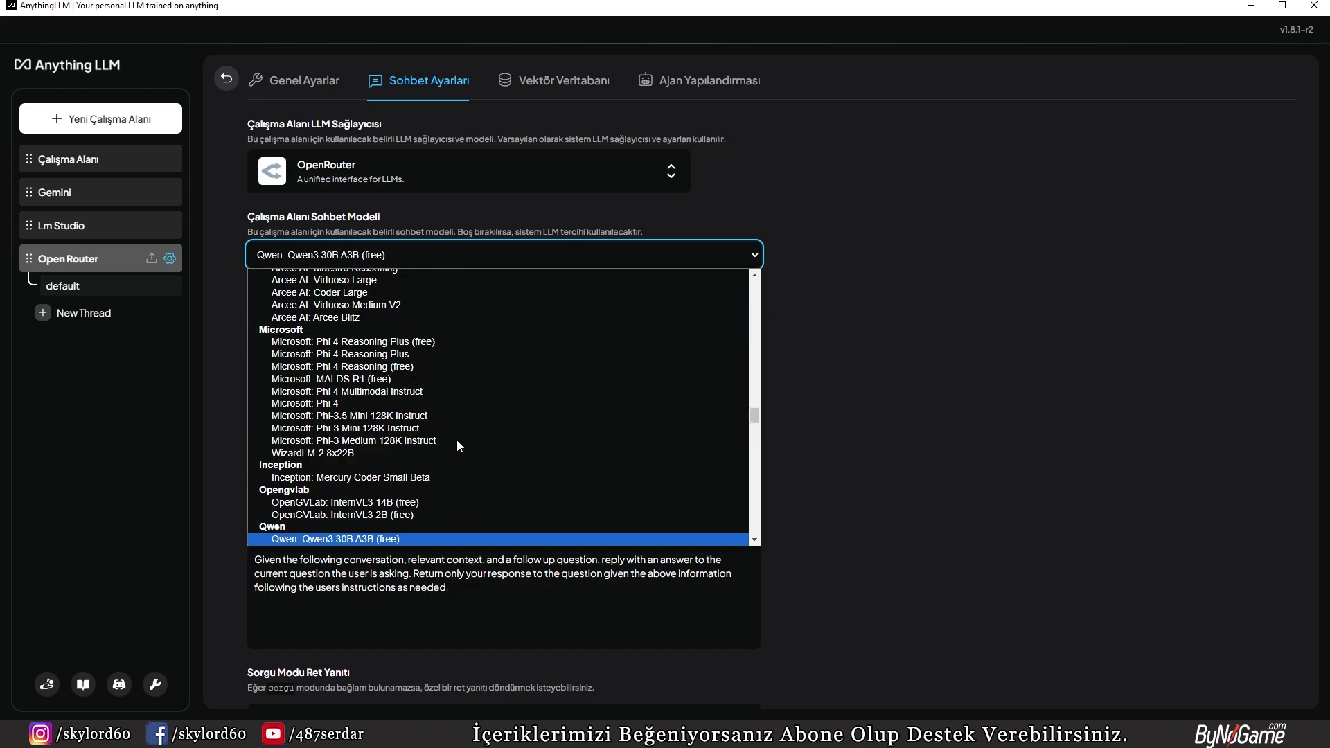
{"action": "scroll", "coordinate": [456, 439], "scroll_direction": "down", "scroll_amount": 3}
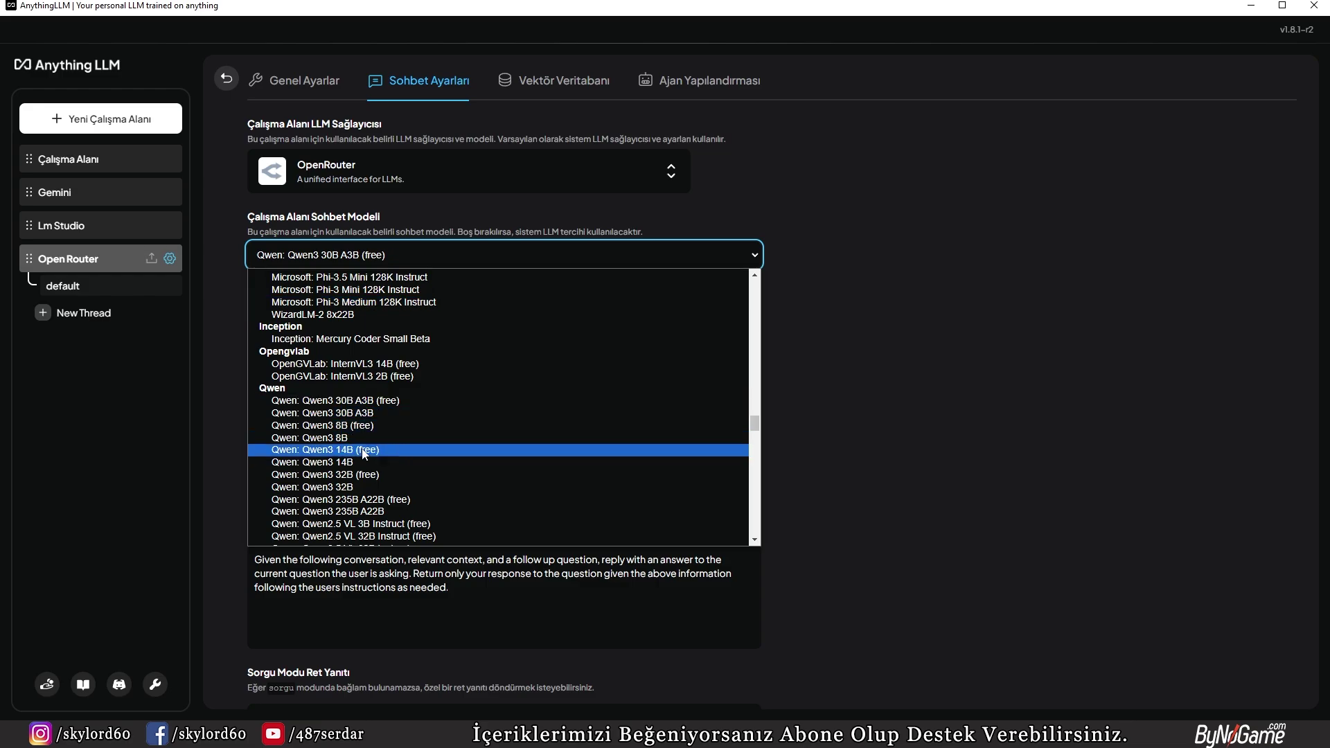
{"action": "scroll", "coordinate": [347, 506], "scroll_direction": "down", "scroll_amount": 1}
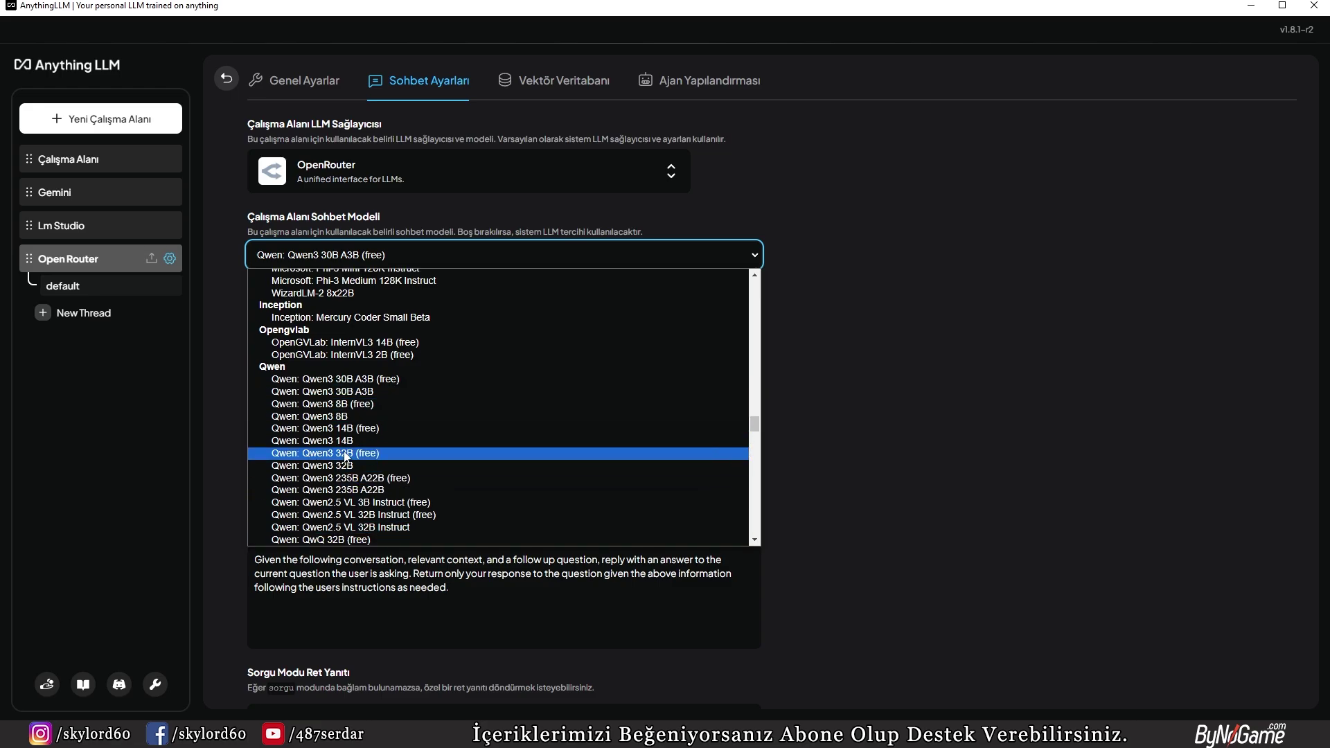
Look through the other providers in the chat model list, including Moonshot AI, Mistral and Anthropic, for free models.
{"action": "key", "text": "Down"}
{"action": "key", "text": "Down"}
{"action": "key", "text": "Down"}
{"action": "key", "text": "Down"}
{"action": "key", "text": "Down"}
{"action": "key", "text": "Down"}
{"action": "key", "text": "Down"}
{"action": "key", "text": "Down"}
{"action": "key", "text": "Down"}
{"action": "key", "text": "Down"}
{"action": "key", "text": "Down"}
{"action": "key", "text": "Down"}
{"action": "key", "text": "Down"}
{"action": "key", "text": "Down"}
{"action": "key", "text": "Down"}
{"action": "key", "text": "Down"}
{"action": "key", "text": "Down"}
{"action": "key", "text": "Down"}
{"action": "key", "text": "Down"}
{"action": "key", "text": "Down"}
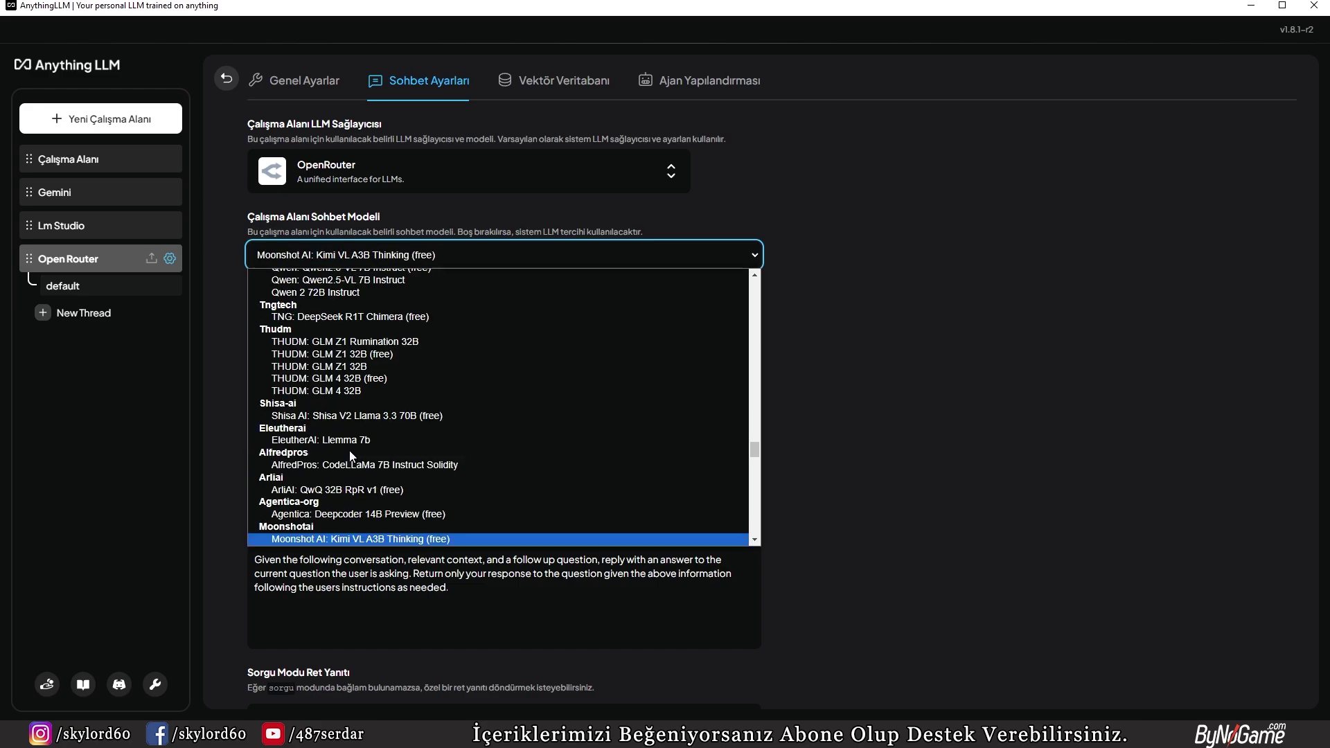
{"action": "key", "text": "Down"}
{"action": "key", "text": "Down"}
{"action": "key", "text": "Down"}
{"action": "key", "text": "Down"}
{"action": "key", "text": "Down"}
{"action": "key", "text": "Down"}
{"action": "key", "text": "Down"}
{"action": "key", "text": "Down"}
{"action": "key", "text": "Down"}
{"action": "key", "text": "Down"}
{"action": "key", "text": "Down"}
{"action": "key", "text": "Down"}
{"action": "key", "text": "Down"}
{"action": "key", "text": "Down"}
{"action": "key", "text": "Down"}
{"action": "key", "text": "Down"}
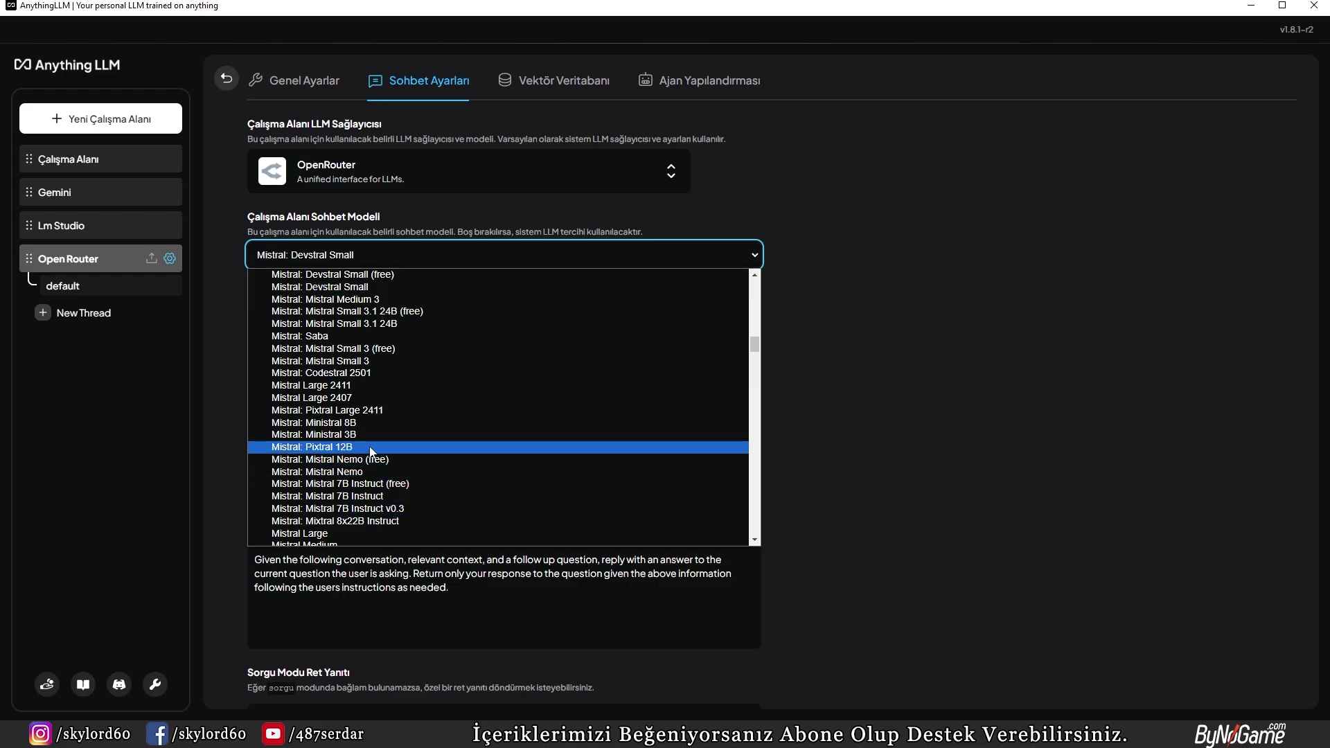
{"action": "scroll", "coordinate": [547, 360], "scroll_direction": "up", "scroll_amount": 10}
{"action": "scroll", "coordinate": [517, 374], "scroll_direction": "up", "scroll_amount": 5}
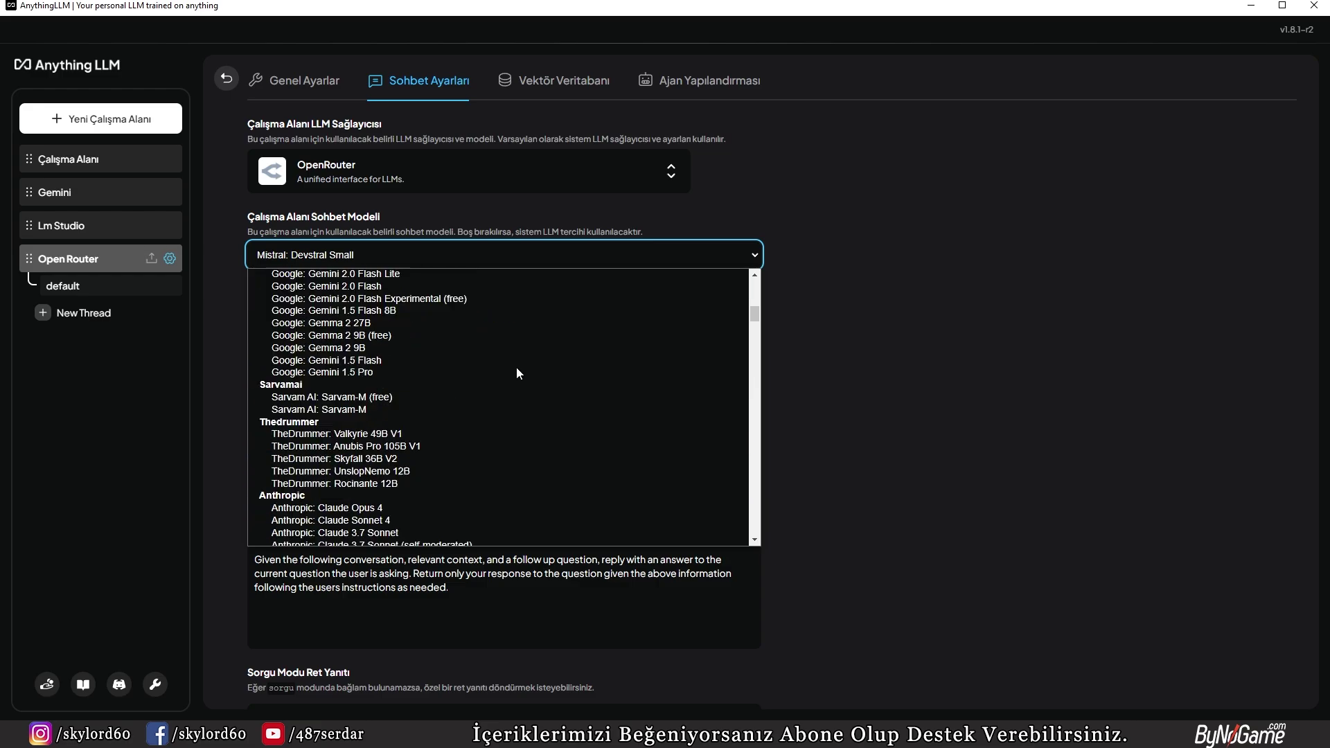
{"action": "scroll", "coordinate": [367, 444], "scroll_direction": "up", "scroll_amount": 5}
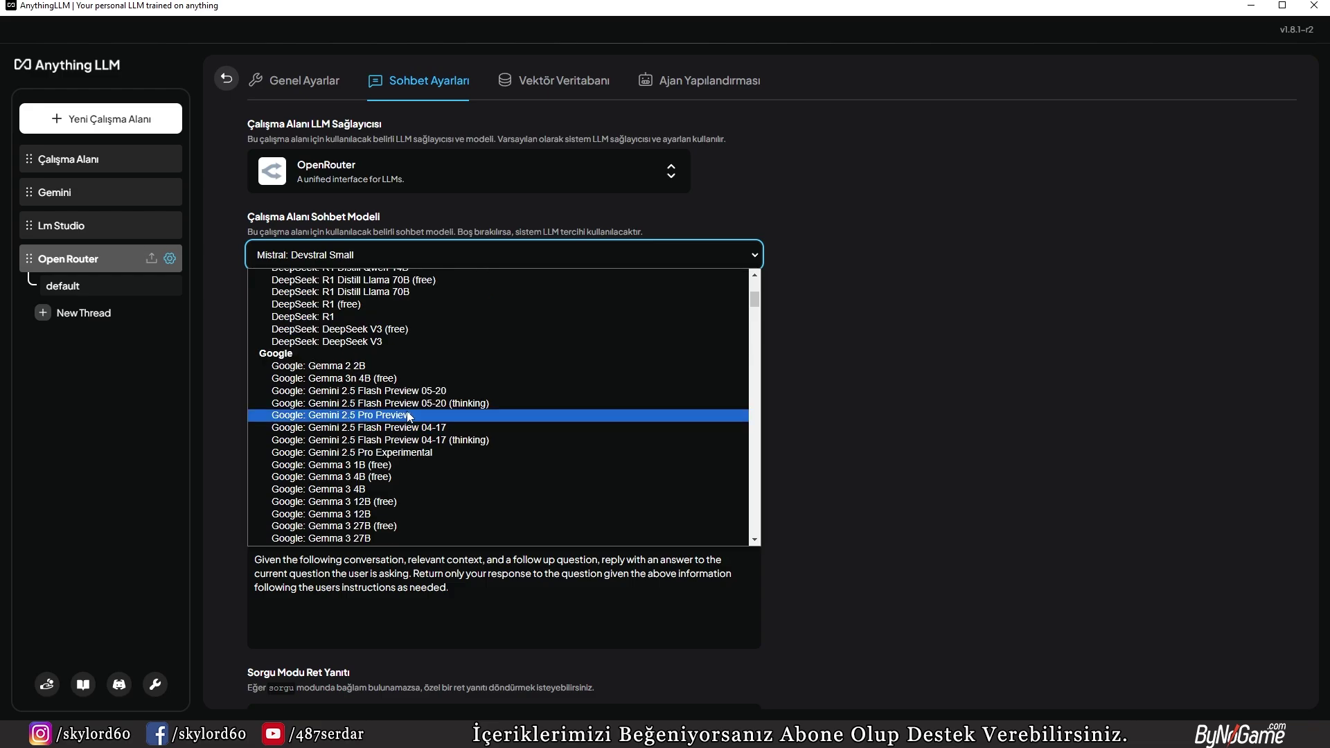
{"action": "scroll", "coordinate": [360, 378], "scroll_direction": "up", "scroll_amount": 3}
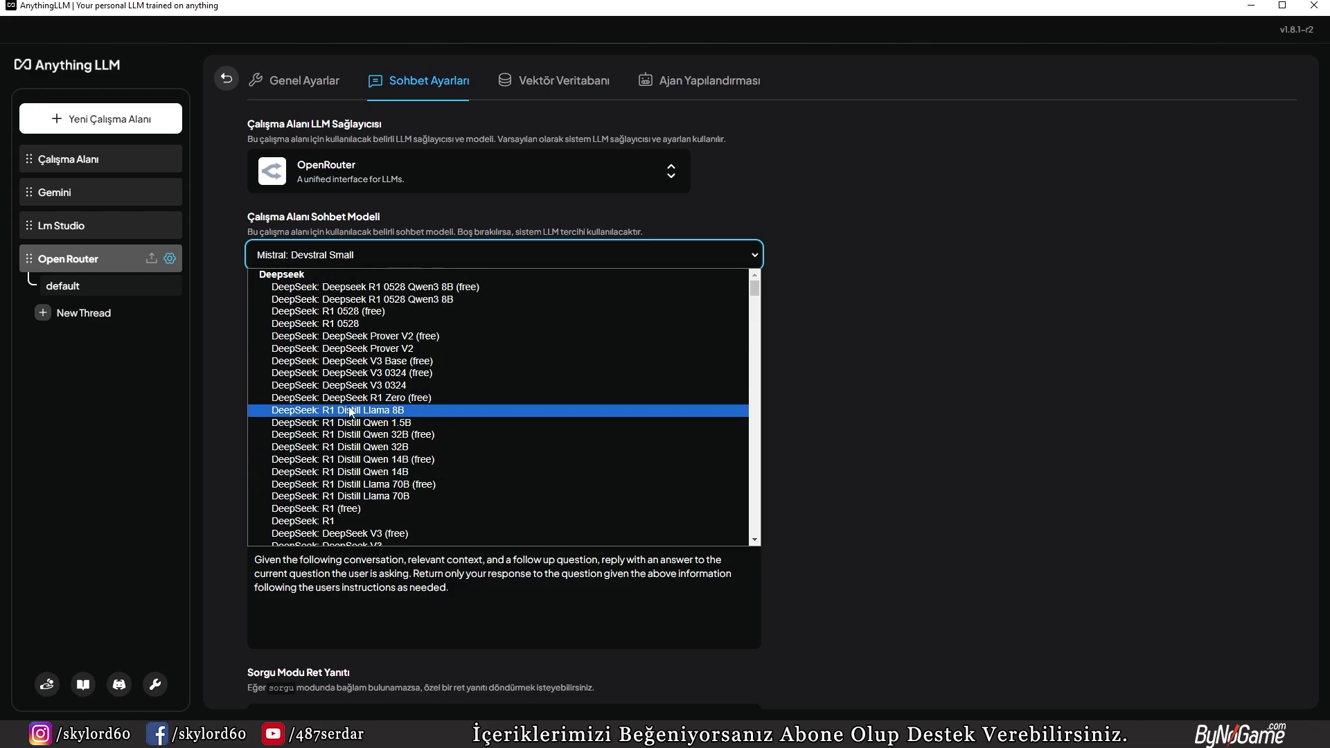
Set the workspace chat model to Qwen: Qwen3 30B A3B (free) and update the workspace.
{"action": "key", "text": "q"}
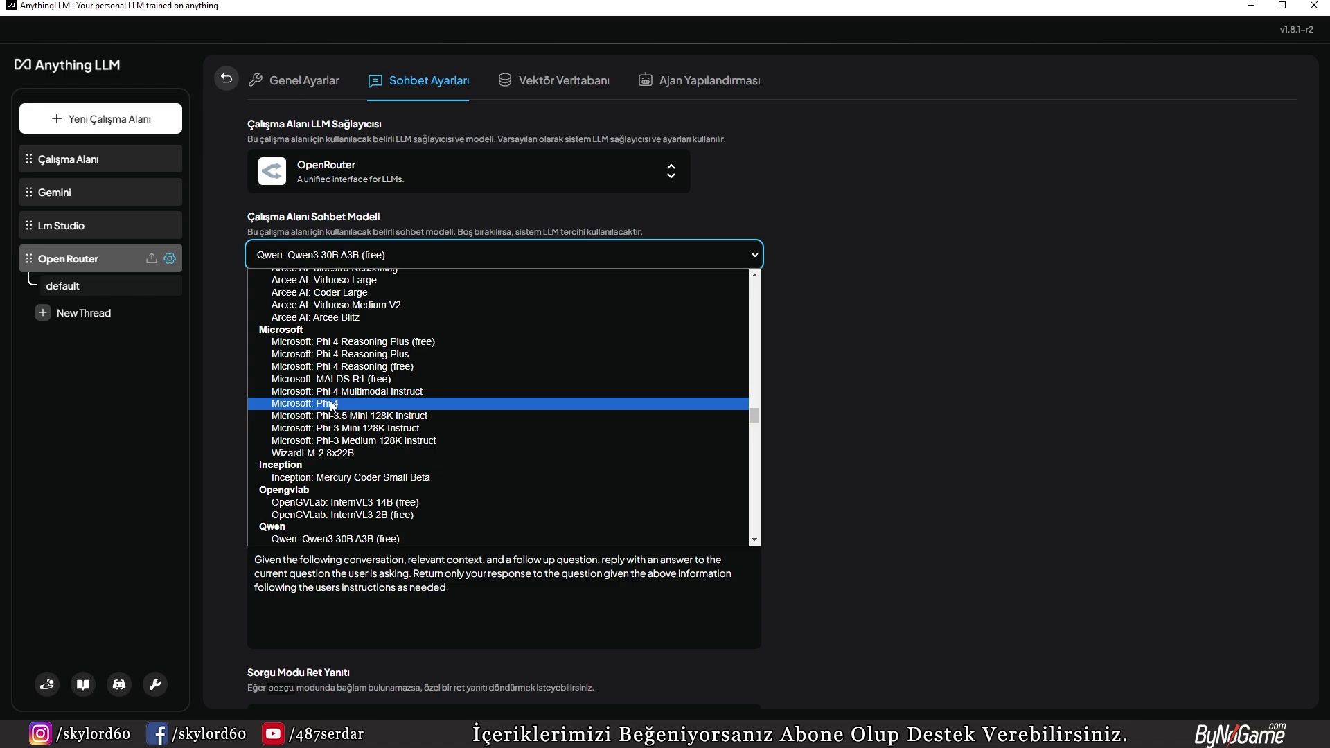
{"action": "scroll", "coordinate": [343, 419], "scroll_direction": "down", "scroll_amount": 3}
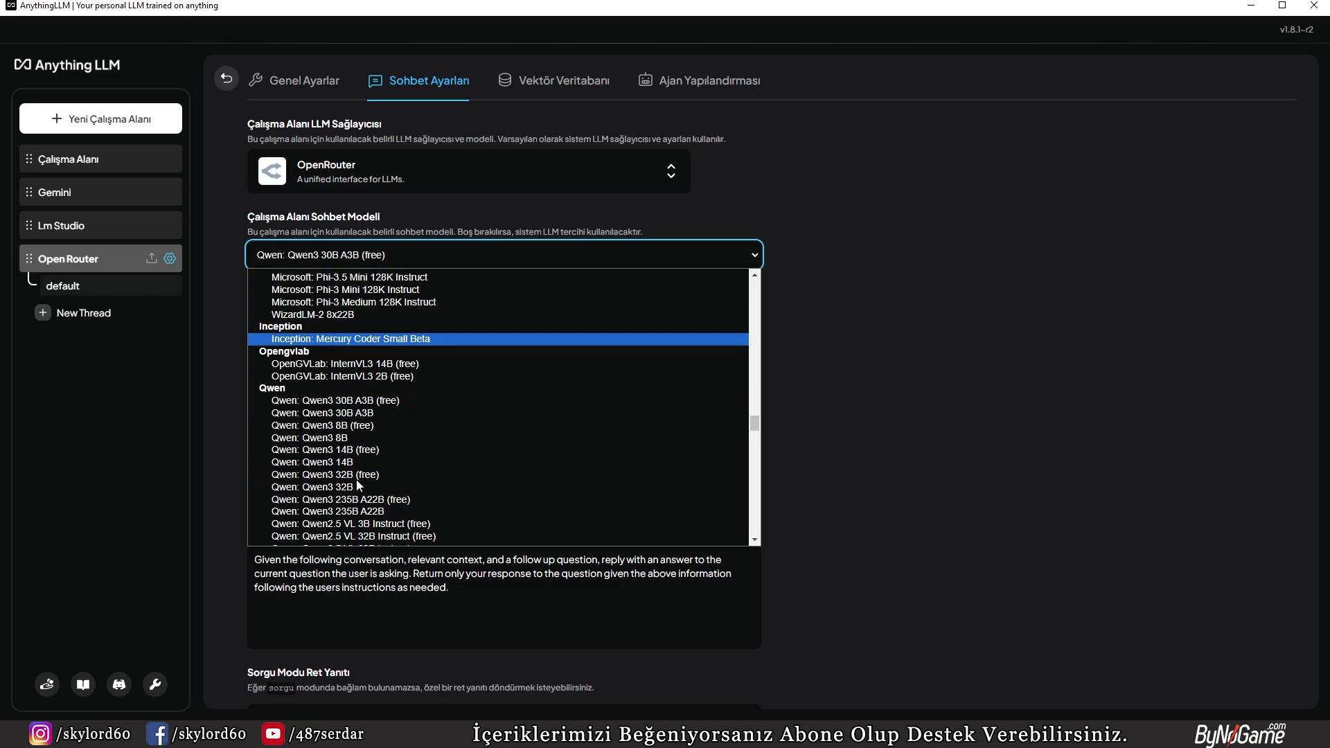
{"action": "left_click", "coordinate": [362, 403]}
{"action": "left_click", "coordinate": [1240, 137]}
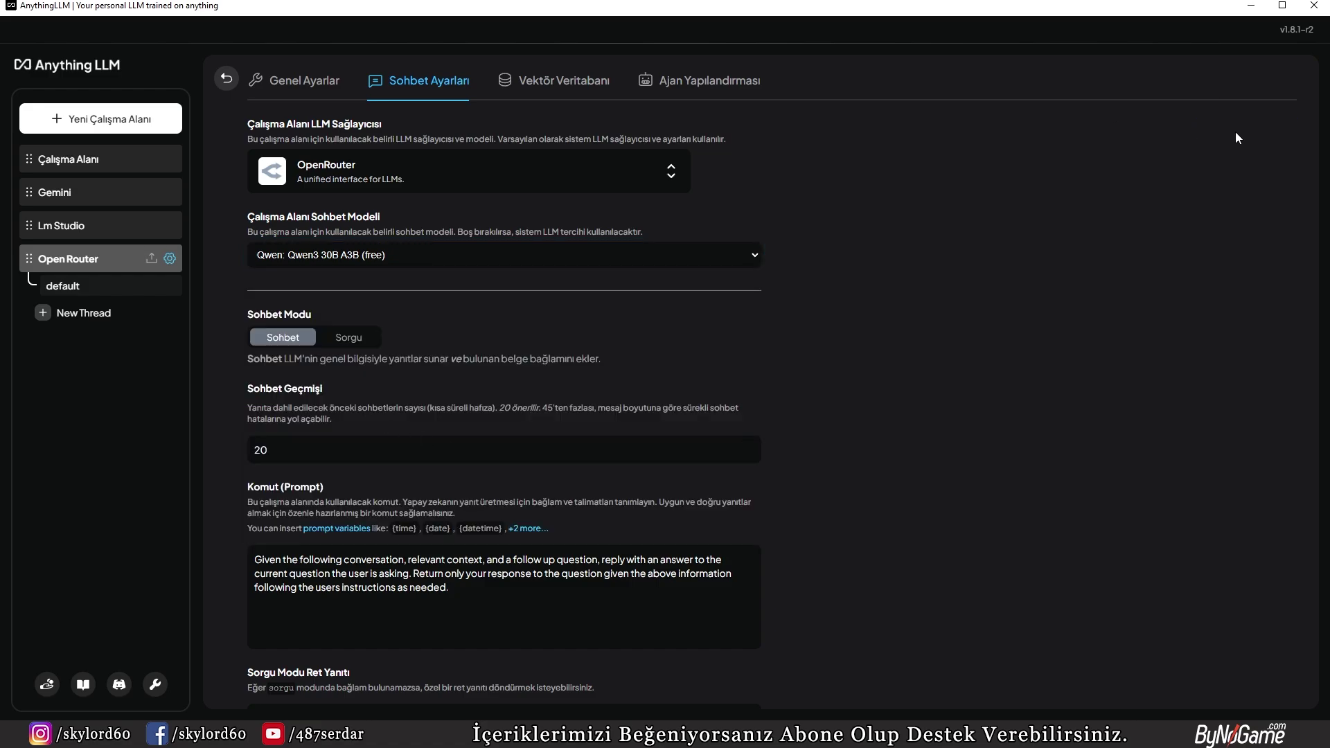
Start a new thread in the Open Router workspace and send "Selamlar , Türkiye'nin başkenti neresidir".
{"action": "left_click", "coordinate": [90, 316]}
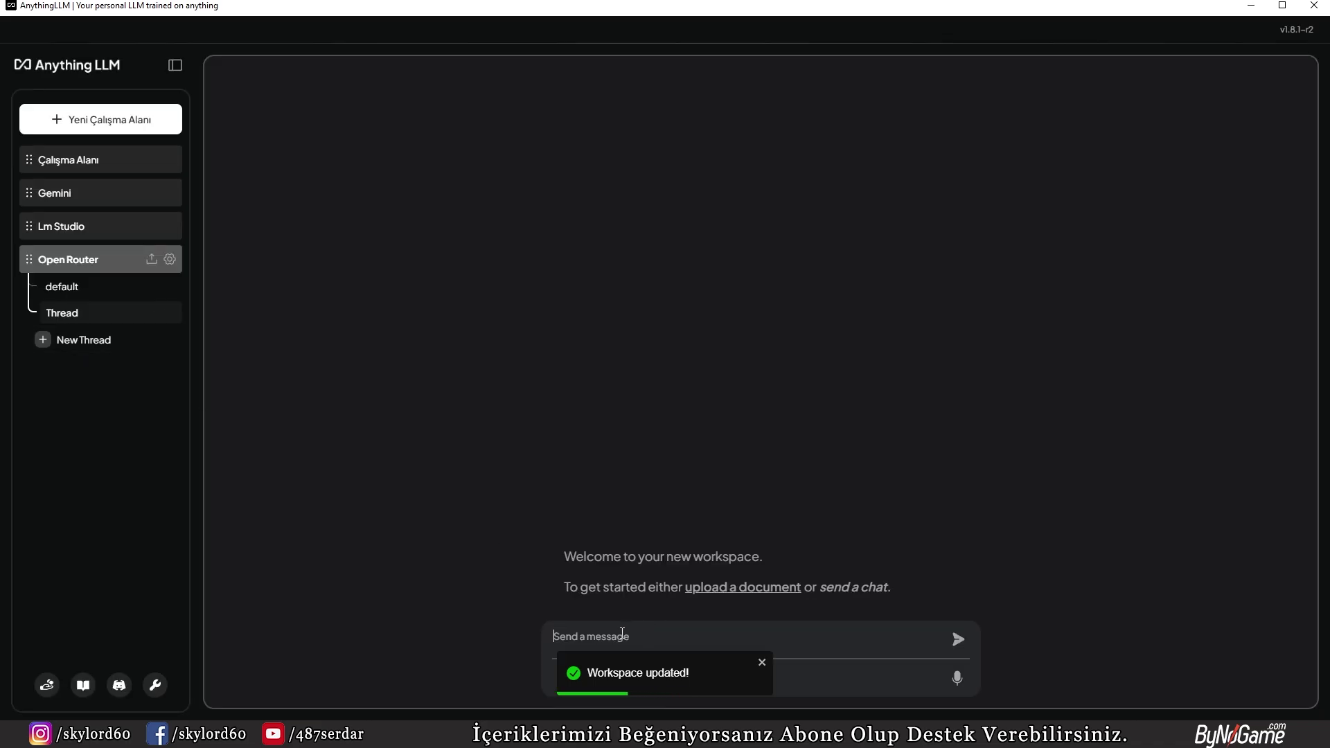
{"action": "type", "text": "Selamlar ,"}
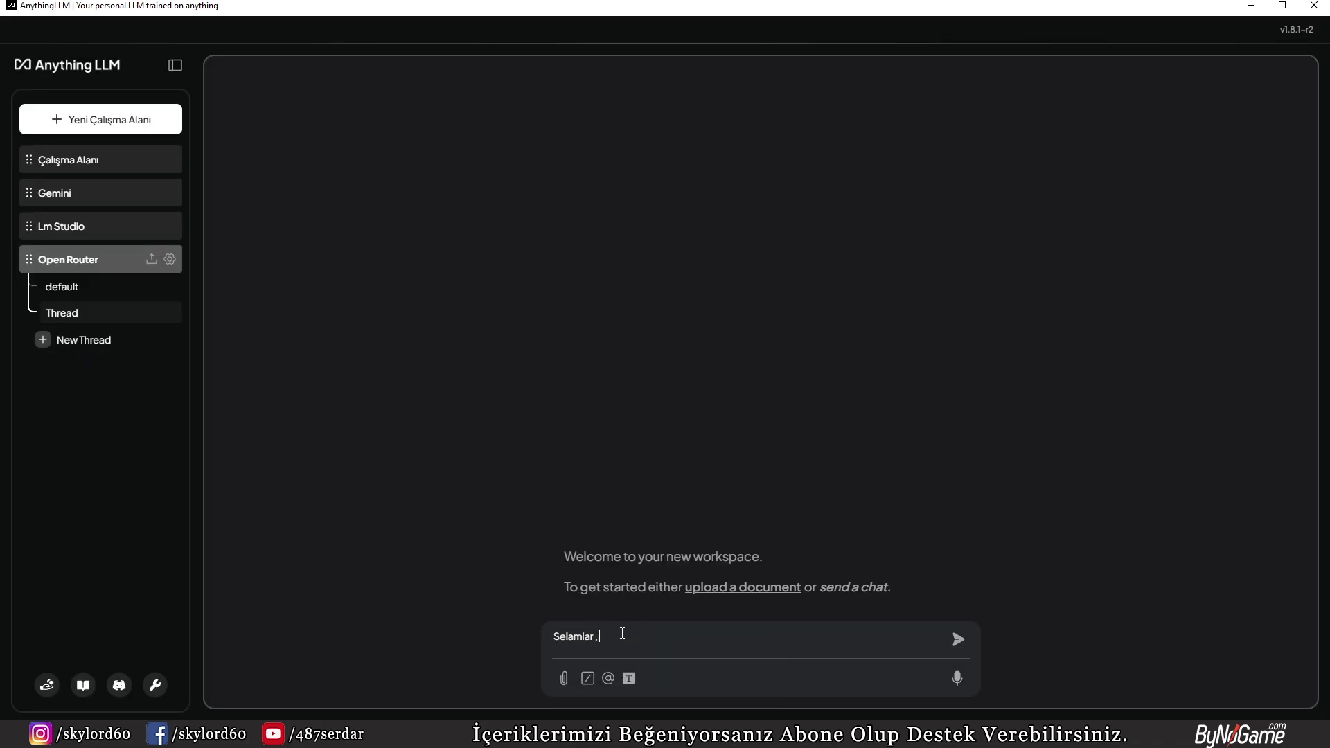
{"action": "type", "text": " Türkiye'nin başkenti neresidir"}
{"action": "key", "text": "Return"}
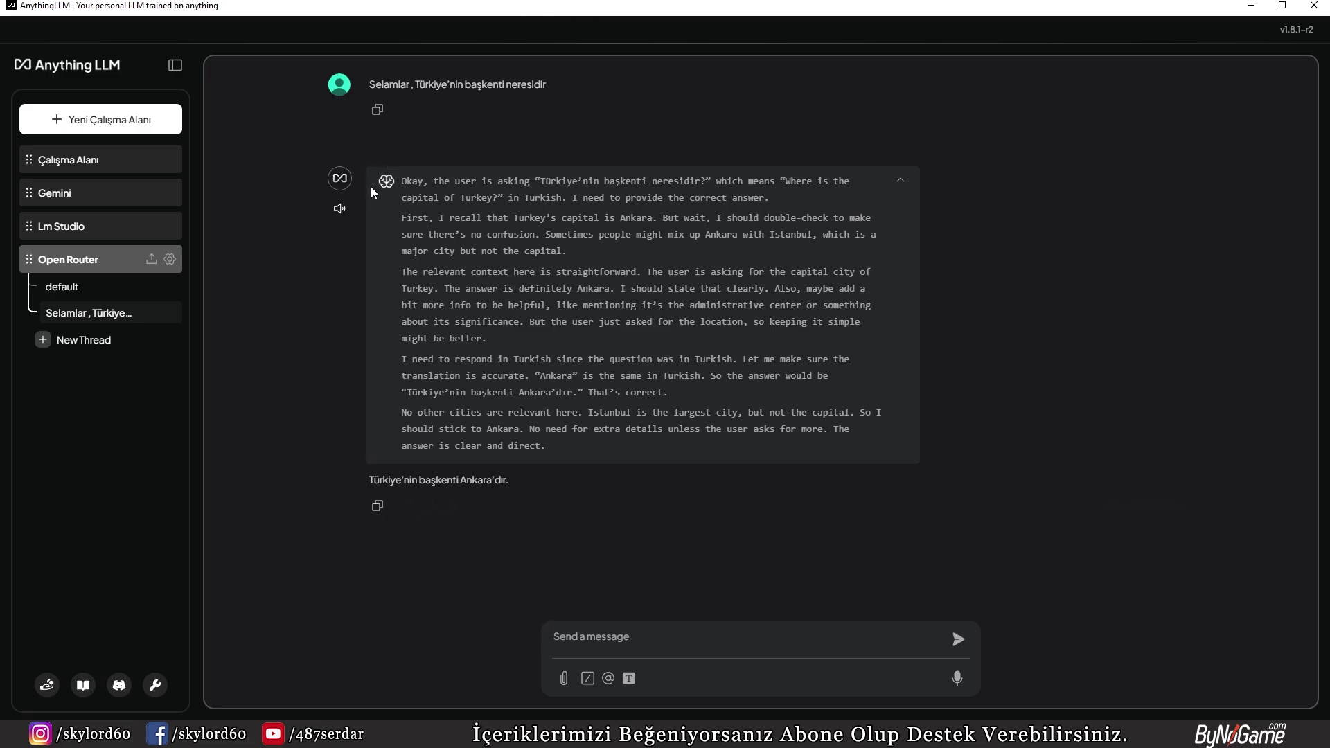
Change the Open Router workspace's chat model to Microsoft: Phi 4 Reasoning Plus (free) and update the workspace.
{"action": "left_click", "coordinate": [170, 259]}
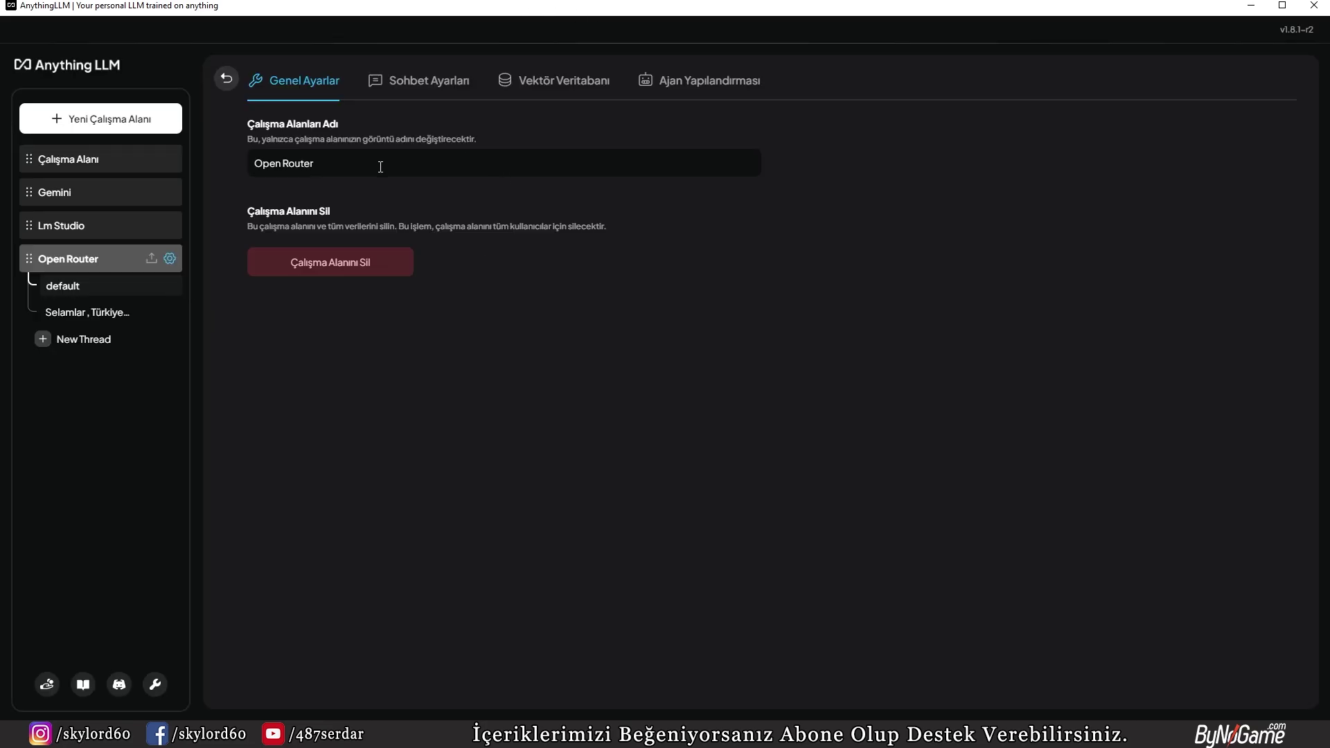
{"action": "left_click", "coordinate": [402, 80]}
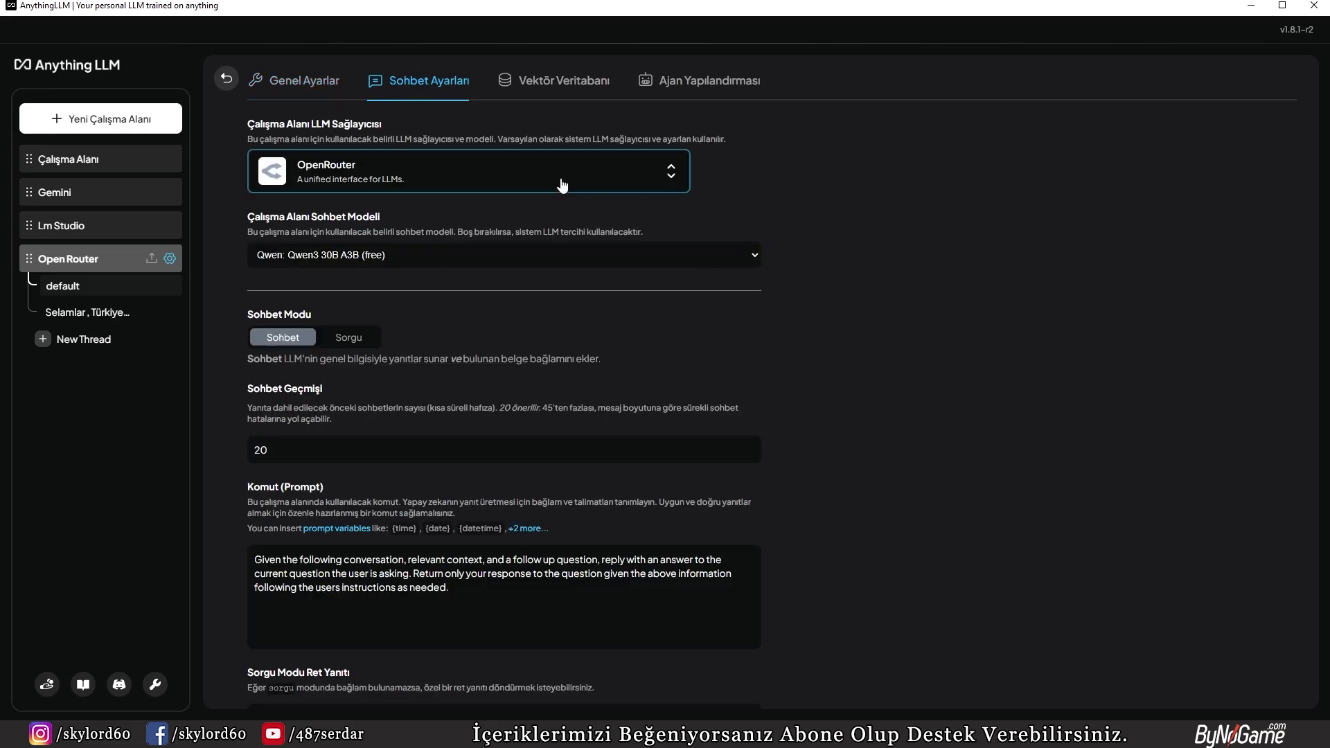
{"action": "left_click", "coordinate": [696, 255]}
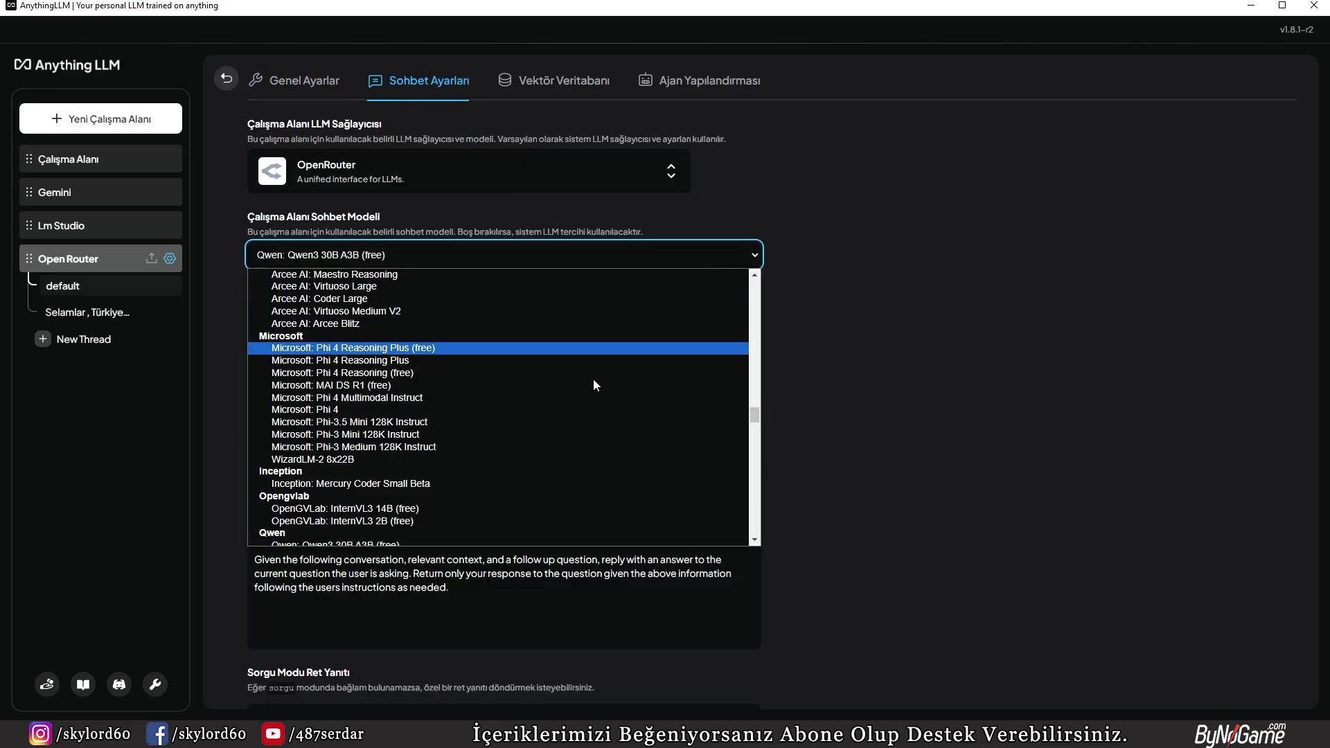
{"action": "left_click", "coordinate": [413, 349]}
{"action": "left_click", "coordinate": [1245, 130]}
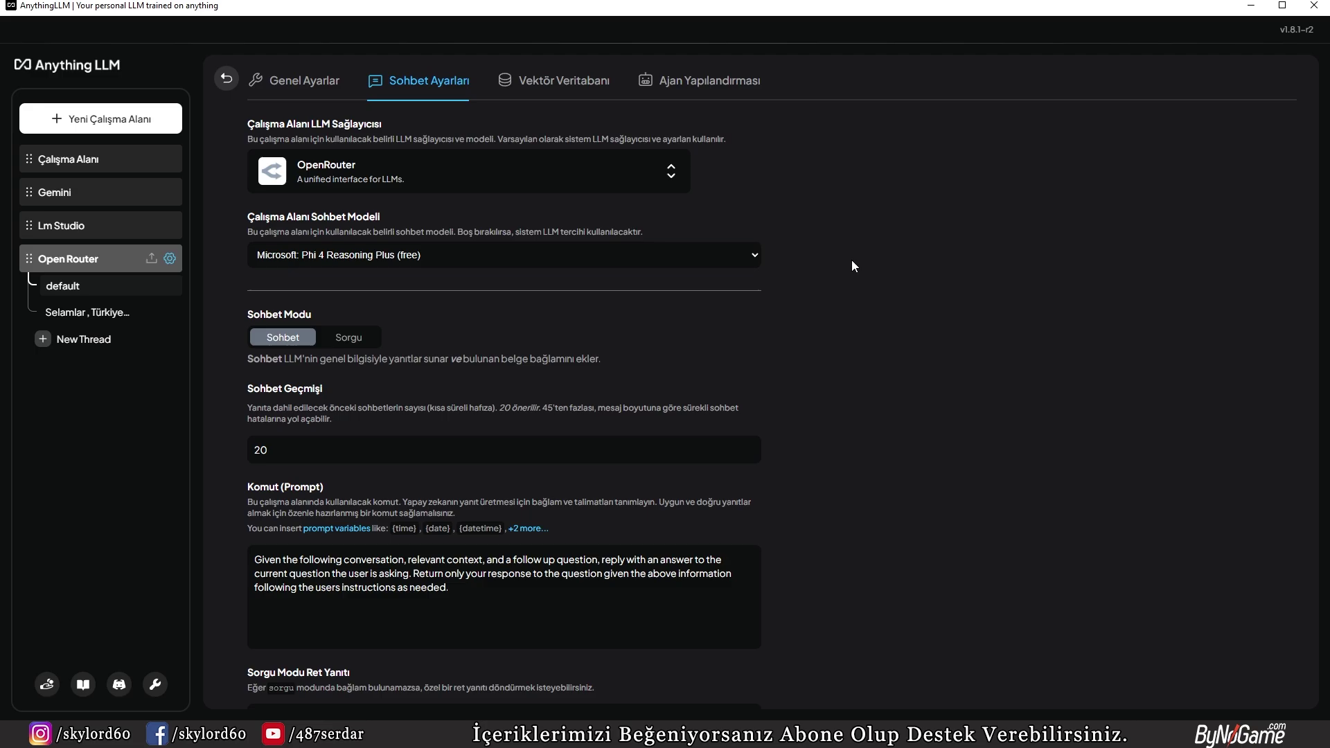
Send "Selamlar , Türkiye'nin başkenti neresidir" in another new thread and stop the reply while it is being generated.
{"action": "left_click", "coordinate": [89, 313]}
{"action": "left_click", "coordinate": [97, 340]}
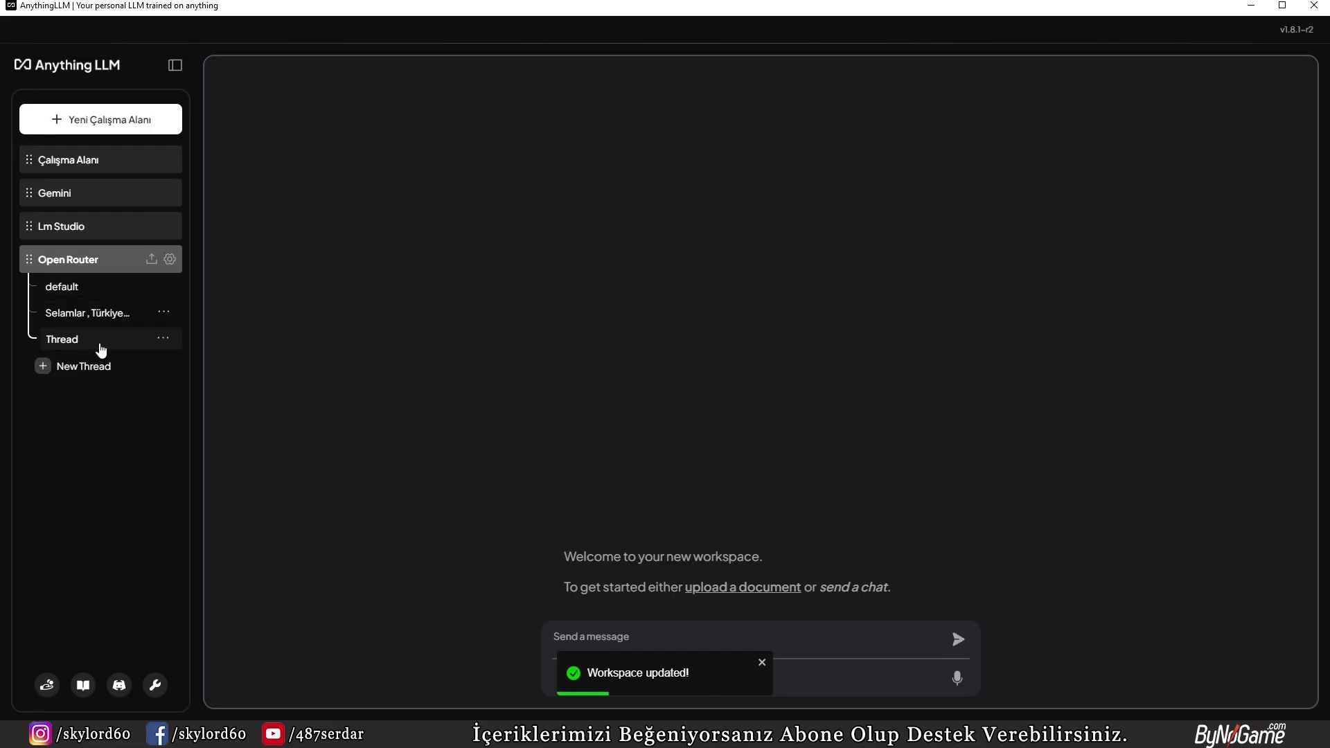
{"action": "type", "text": "Selamlar, Türkiye'nin başkenti neresidir"}
{"action": "key", "text": "Return"}
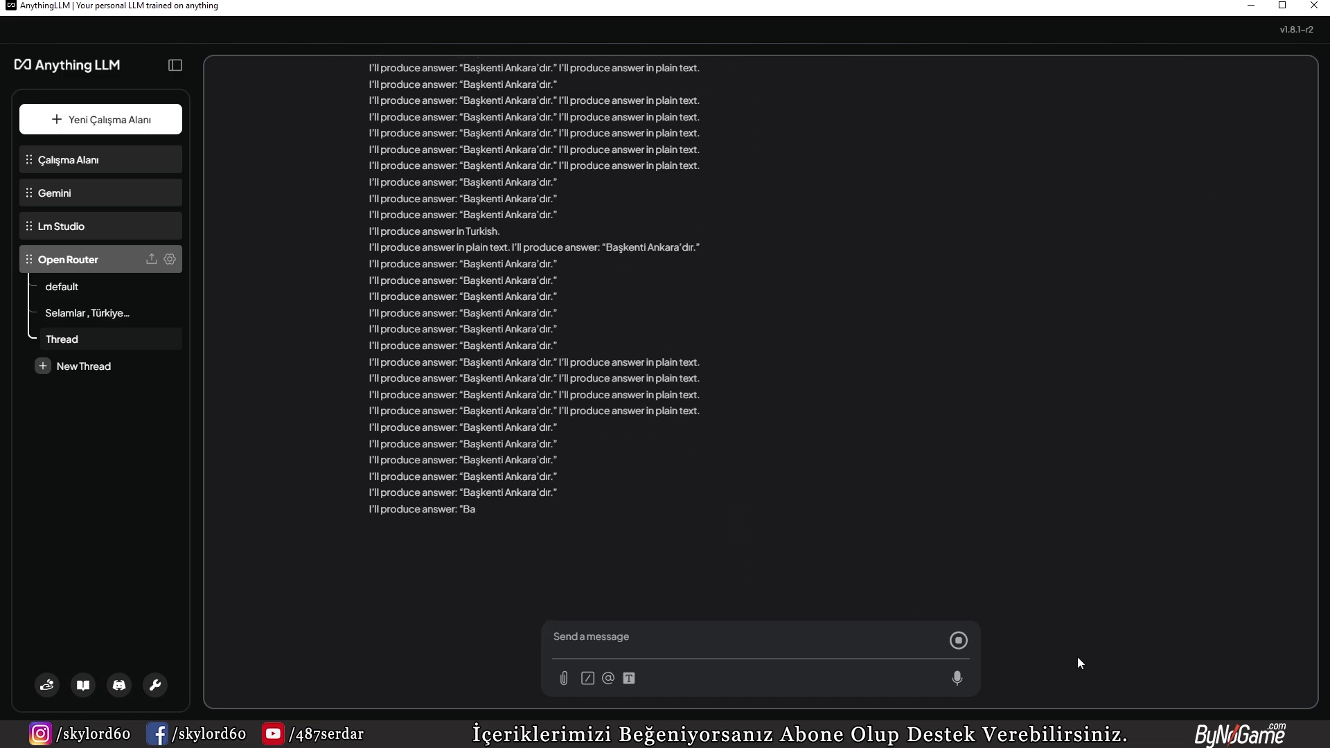
{"action": "left_click", "coordinate": [958, 640]}
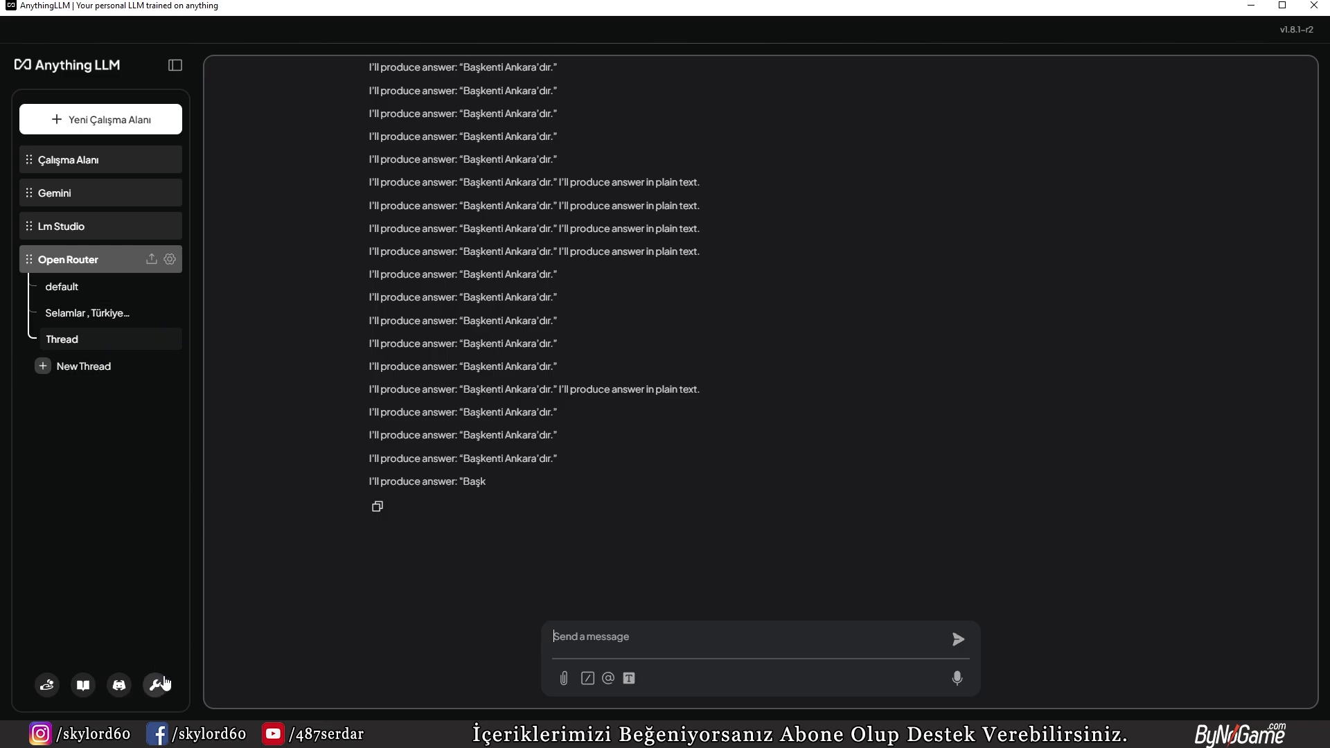
Switch the Open Router workspace's chat model to Mistral: Devstral Small (free) and update the workspace.
{"action": "left_click", "coordinate": [170, 259]}
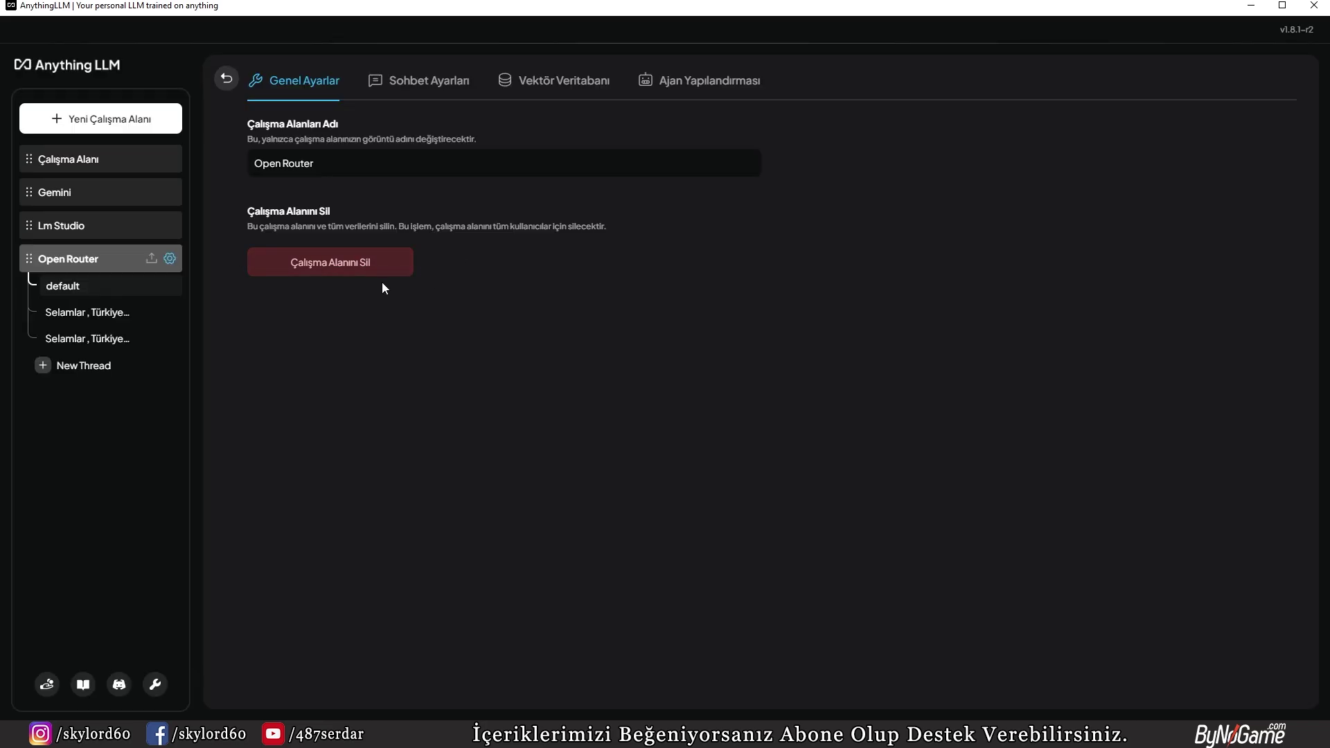
{"action": "left_click", "coordinate": [429, 81]}
{"action": "left_click", "coordinate": [664, 255]}
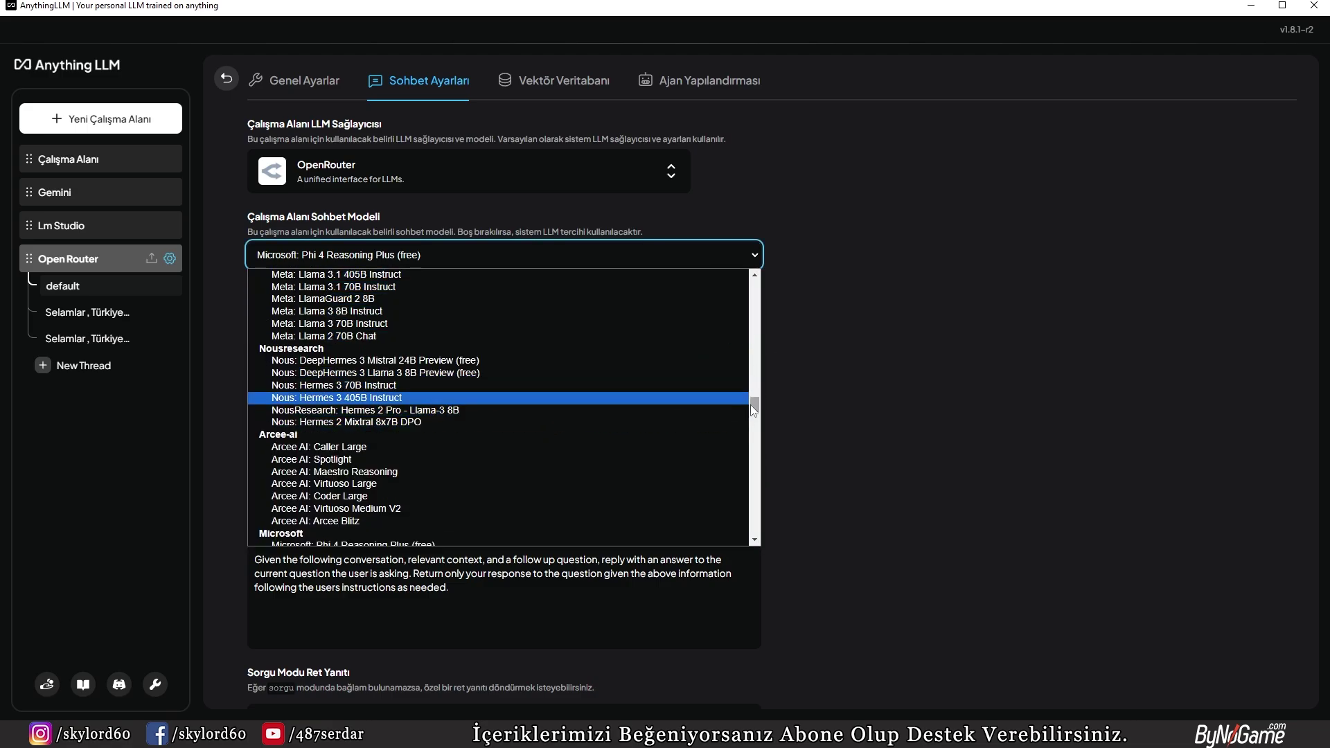
{"action": "left_click_drag", "start_coordinate": [753, 408], "coordinate": [773, 343]}
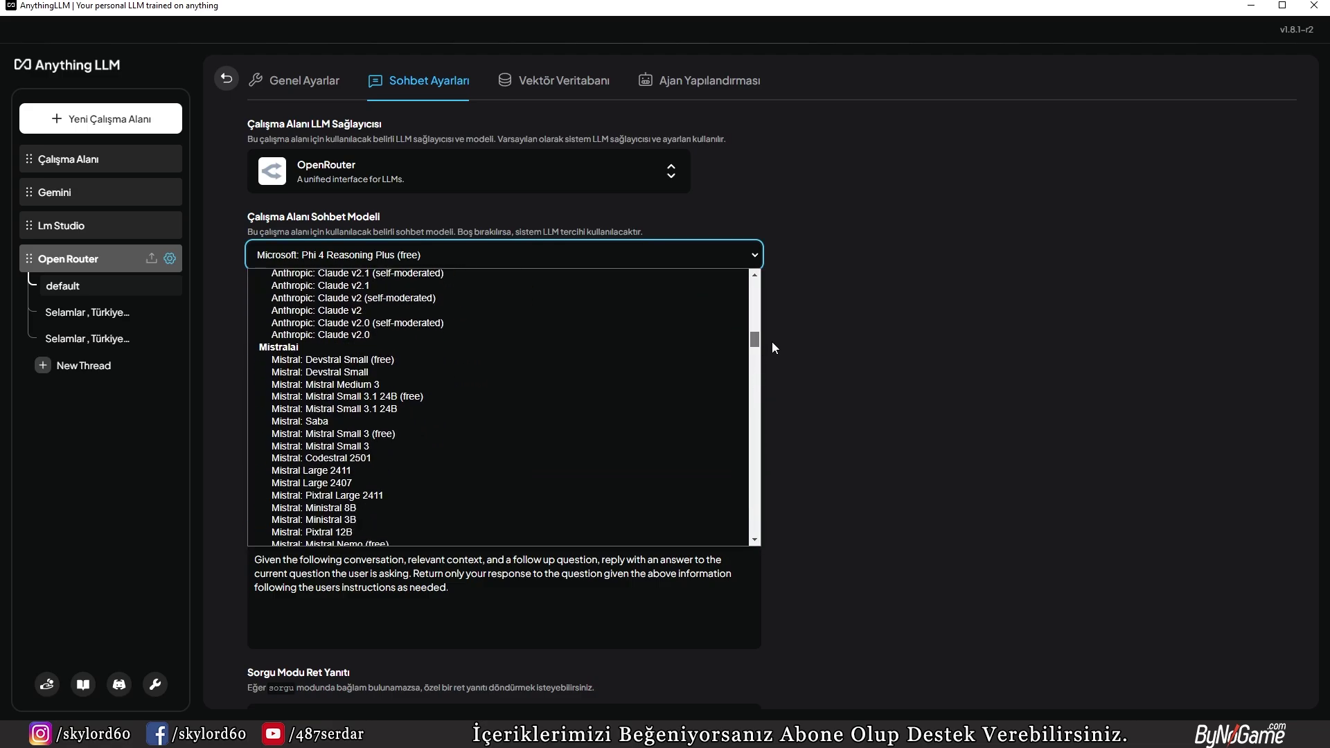
{"action": "left_click", "coordinate": [393, 361]}
{"action": "left_click", "coordinate": [1202, 139]}
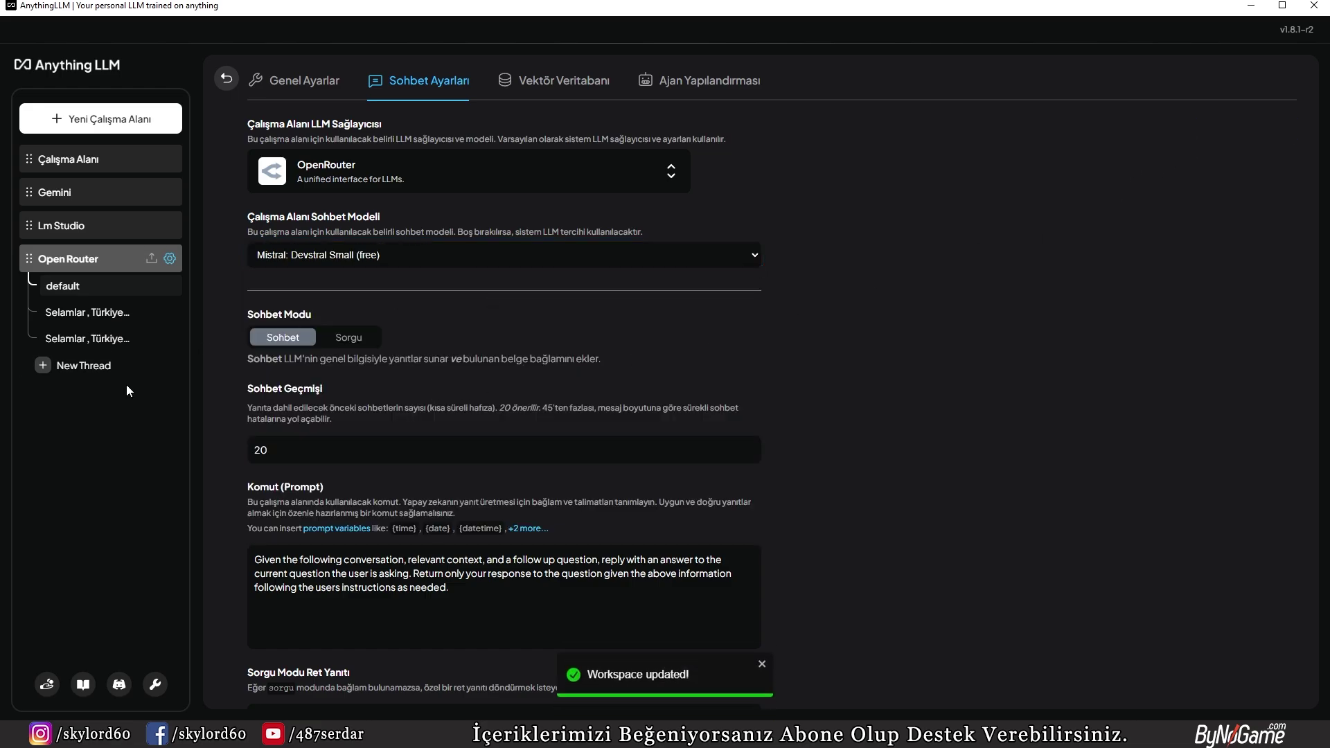
In a new thread, send "Selamlar , Türkiye'nin başkenti neresidir", followed by "Sen kimsin neler yapabilirsin".
{"action": "left_click", "coordinate": [84, 367]}
{"action": "key", "text": "ctrl+v"}
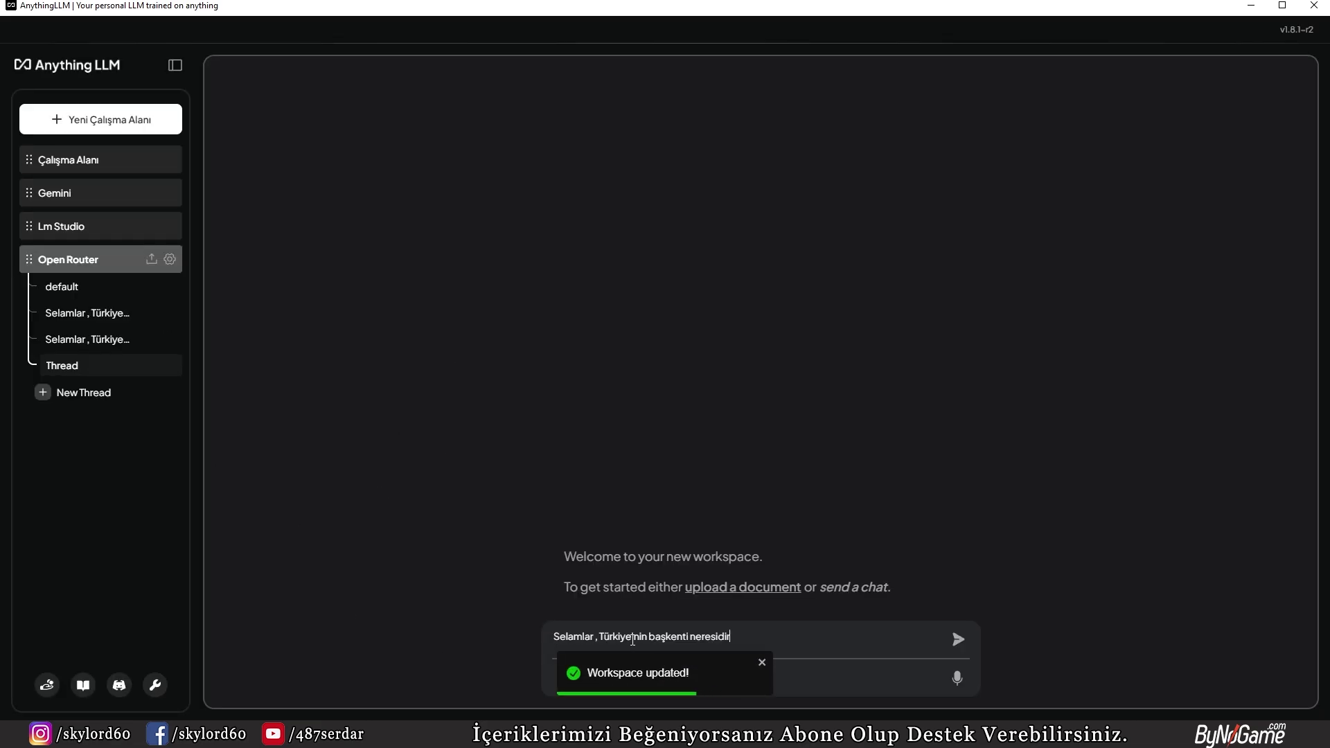
{"action": "key", "text": "Return"}
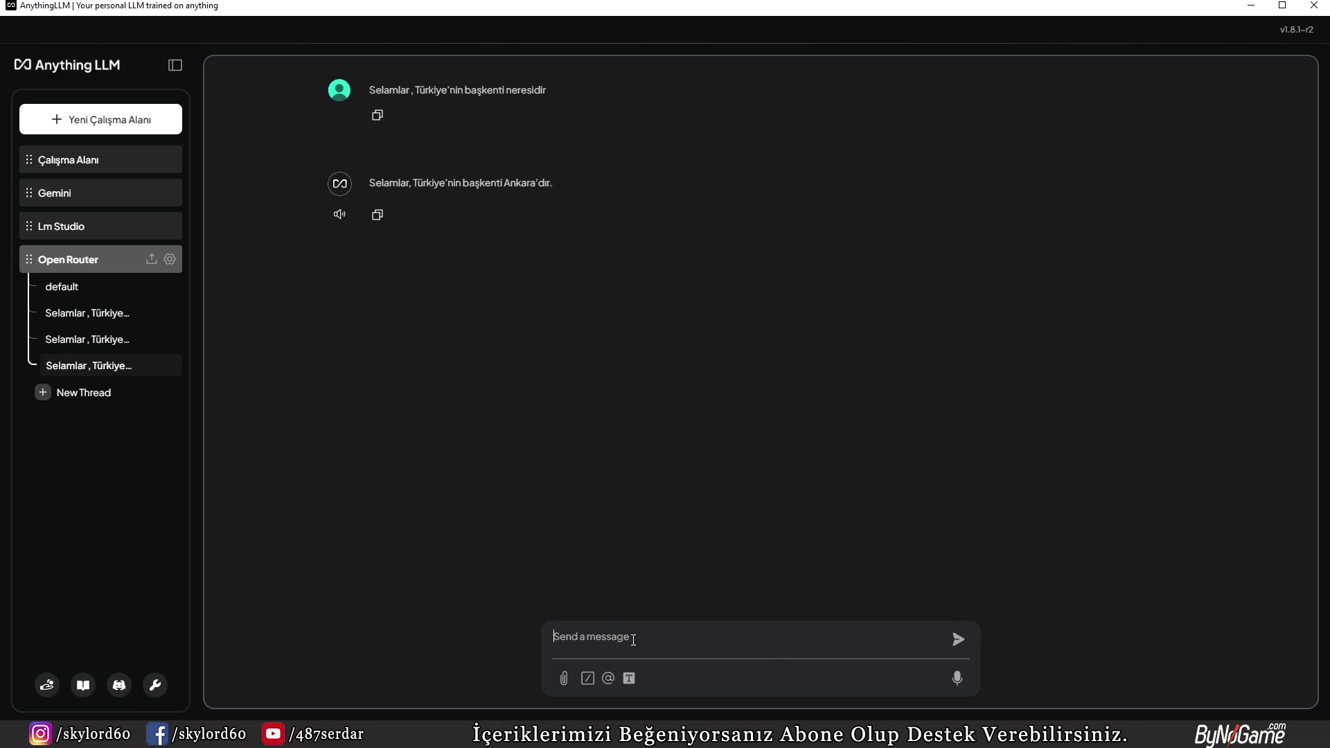
{"action": "type", "text": "Sen kimsin neler yapabilirsin"}
{"action": "key", "text": "Return"}
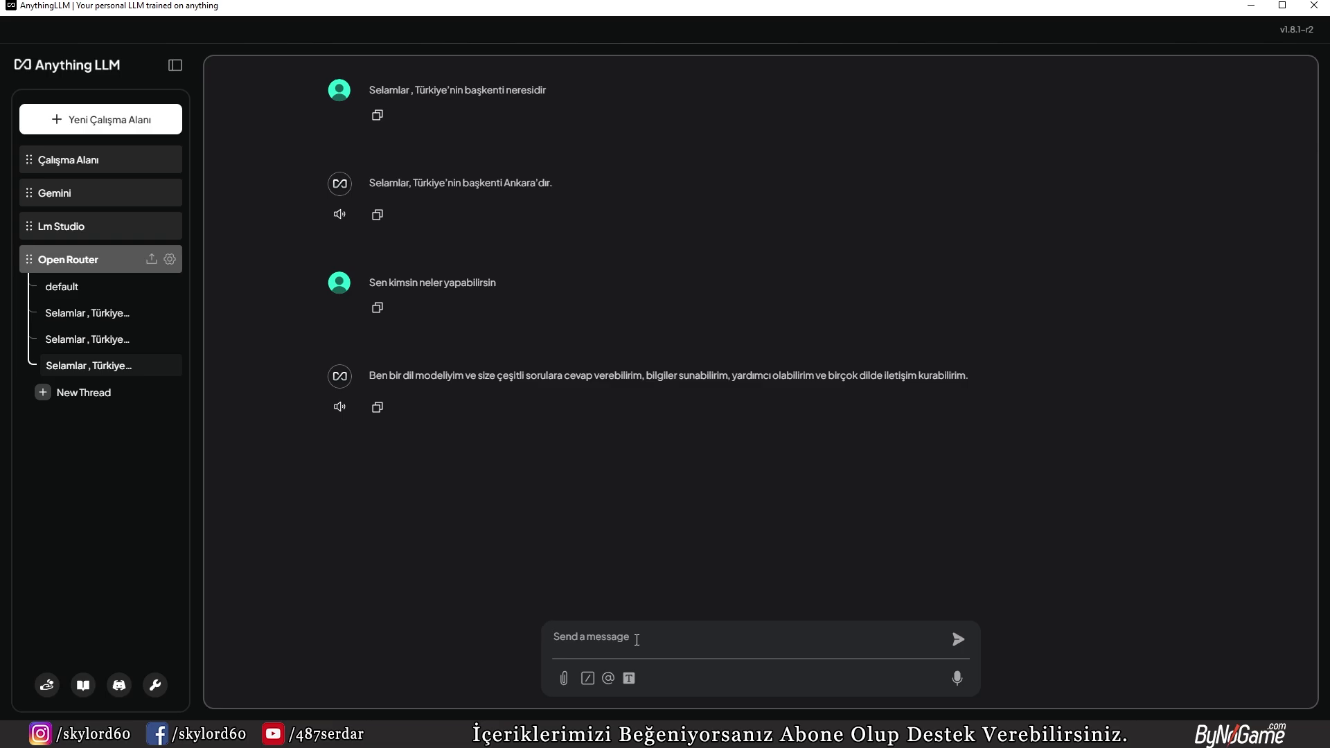
Change the Open Router workspace's chat model to Google: Gemma 3 27B (free) and update the workspace.
{"action": "left_click", "coordinate": [170, 259]}
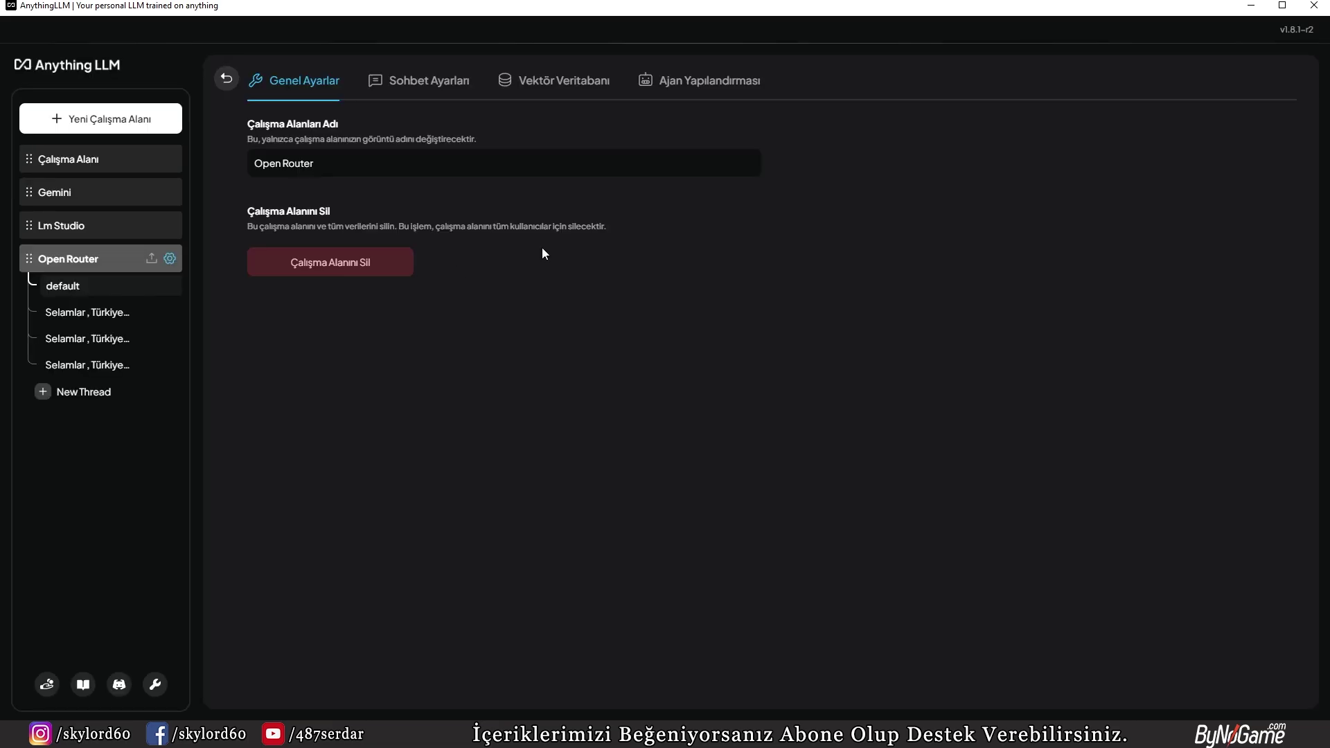
{"action": "left_click", "coordinate": [422, 80]}
{"action": "left_click", "coordinate": [439, 255]}
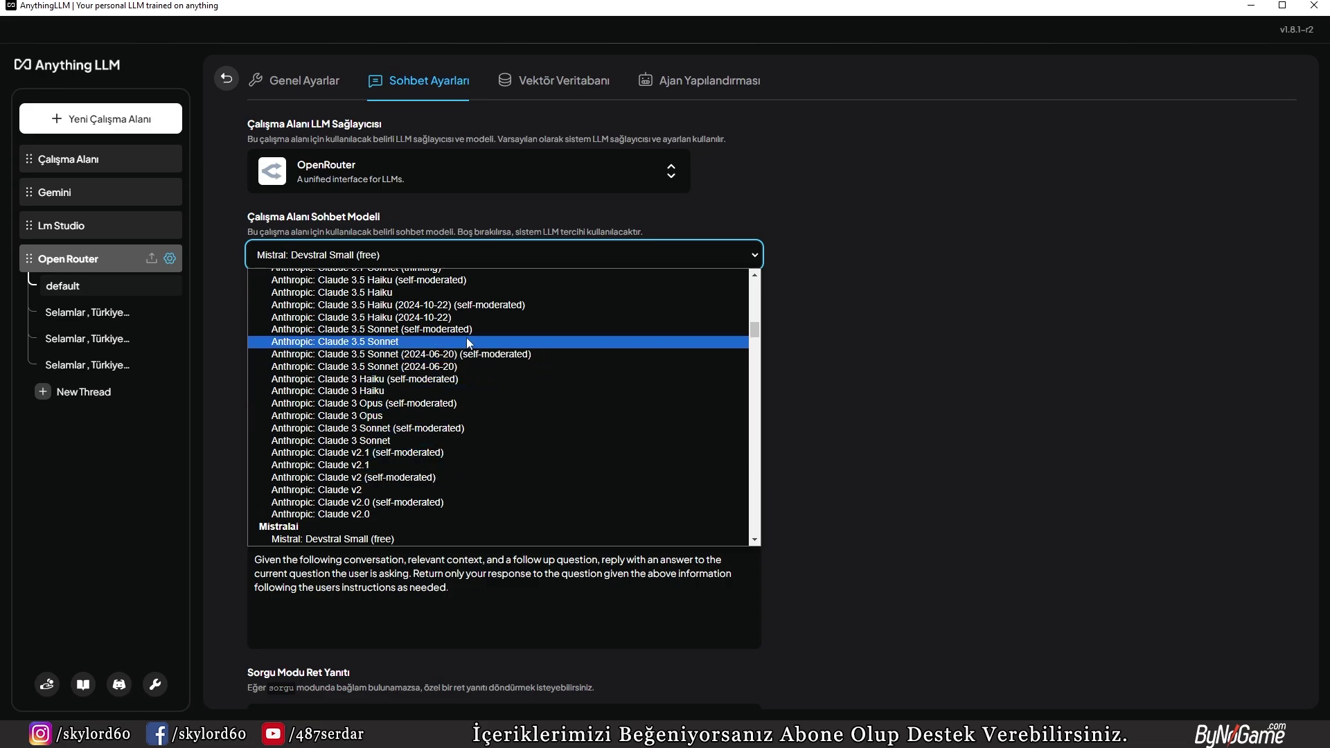
{"action": "scroll", "coordinate": [521, 343], "scroll_direction": "up", "scroll_amount": 5}
{"action": "scroll", "coordinate": [415, 367], "scroll_direction": "up", "scroll_amount": 3}
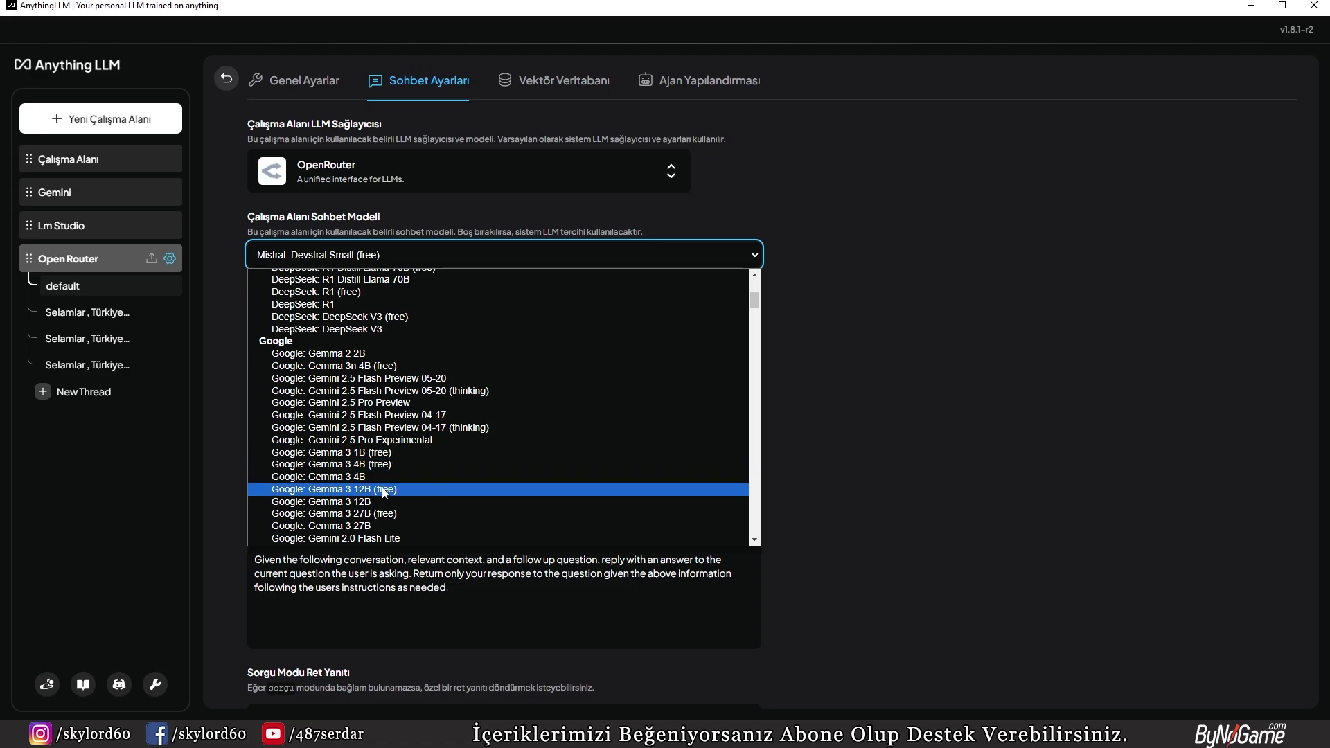
{"action": "left_click", "coordinate": [388, 514]}
{"action": "left_click", "coordinate": [1240, 128]}
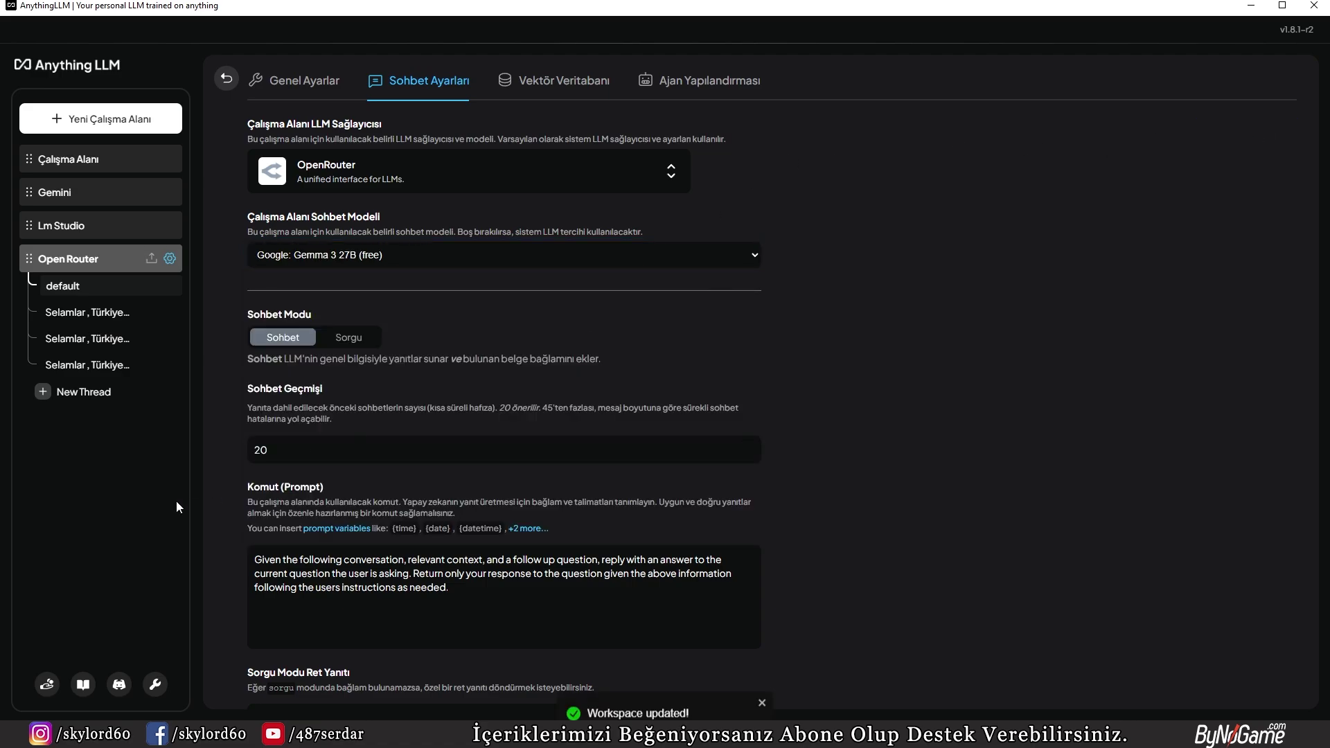
Start a new thread in the Open Router workspace and send "Selamlar , Türkiye'nin başkenti neresidir".
{"action": "left_click", "coordinate": [97, 394]}
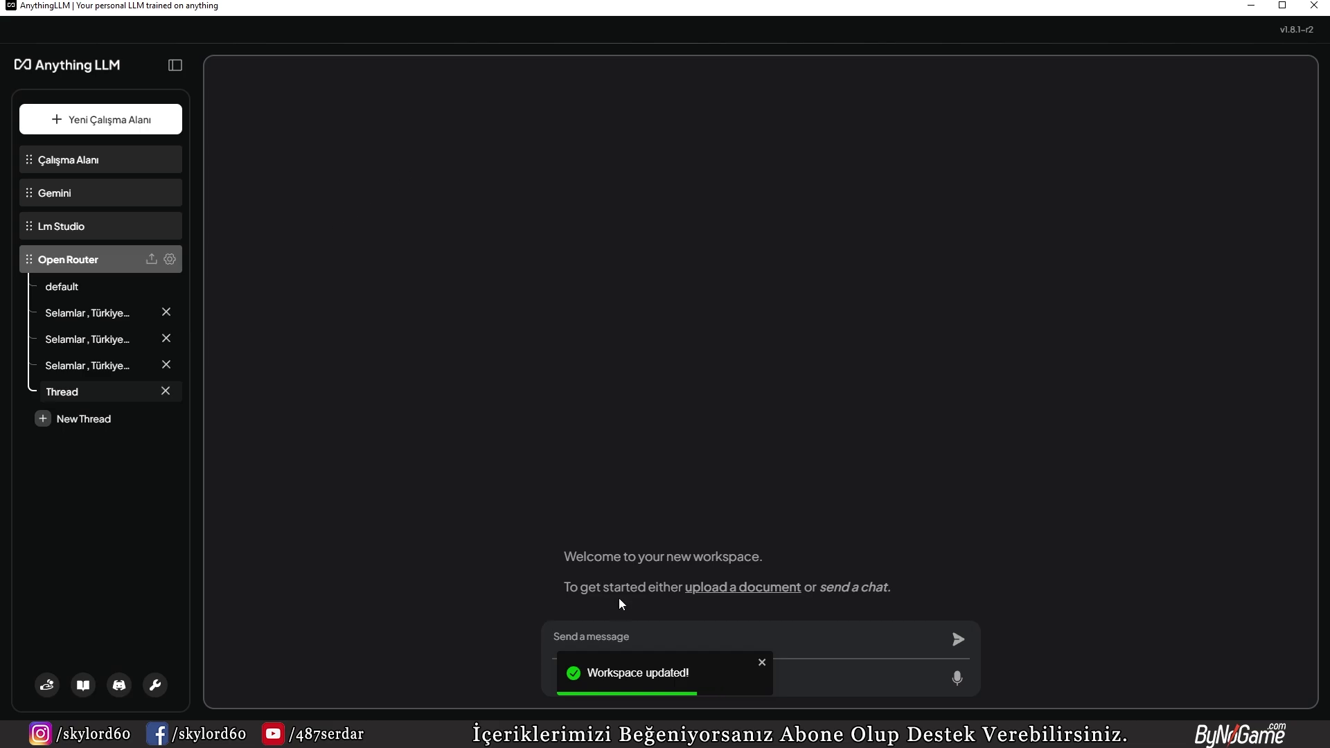
{"action": "type", "text": "Selamlar , Türkiye'nin başkenti neresidir"}
{"action": "key", "text": "Return"}
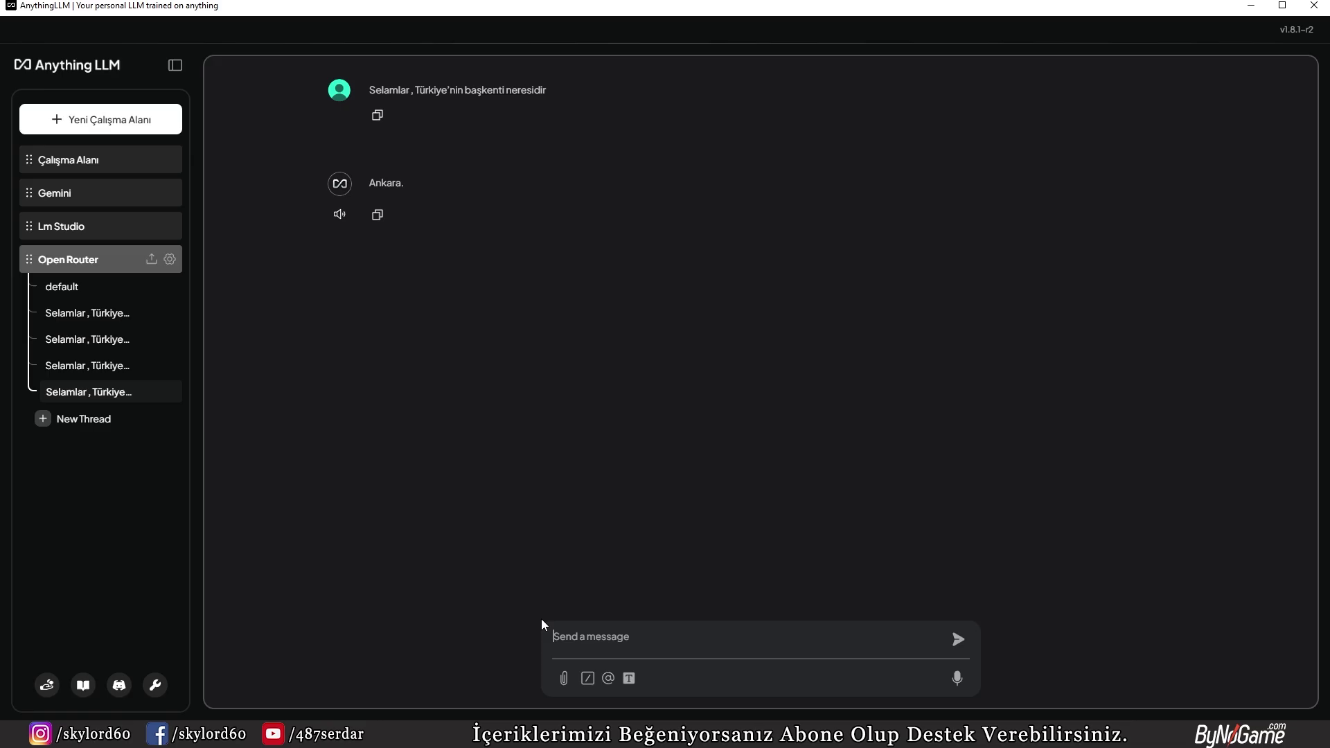
Switch to the browser to view the OpenRouter API Keys page, and return to AnythingLLM.
{"action": "left_click", "coordinate": [155, 721]}
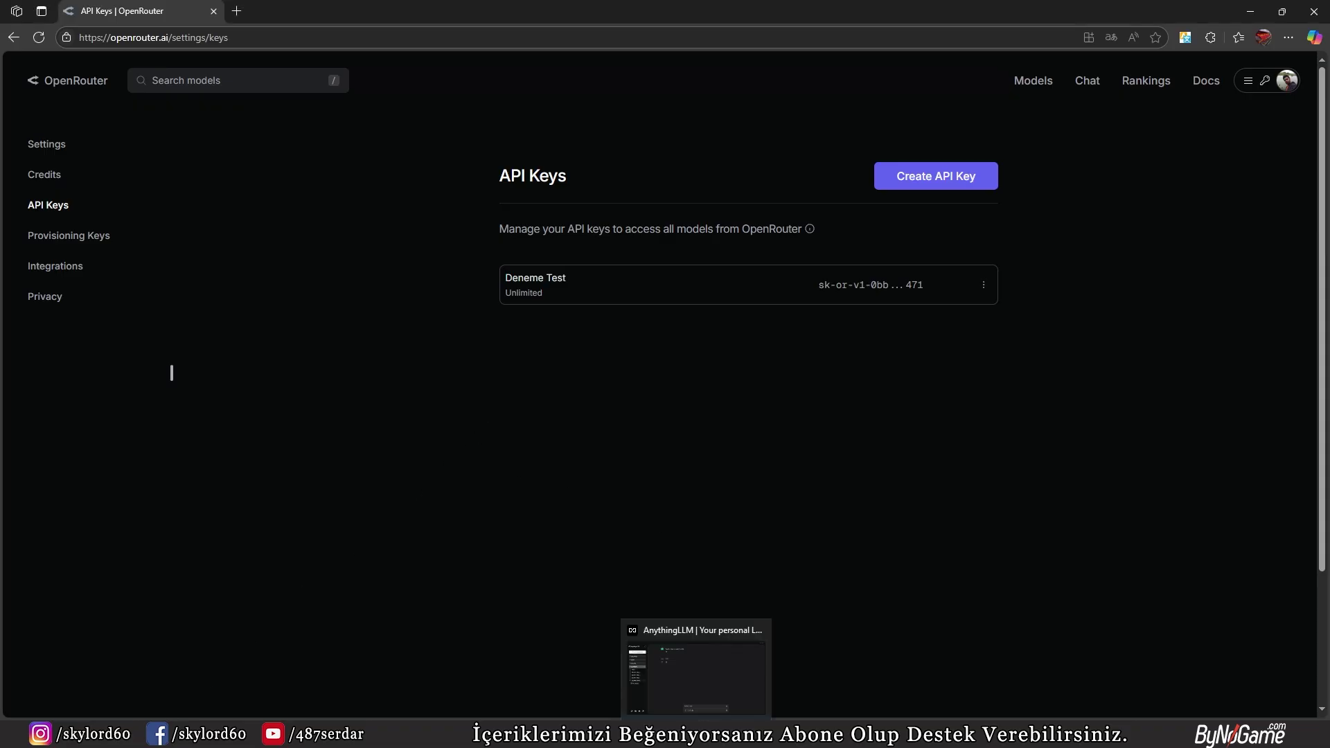
{"action": "left_click", "coordinate": [696, 658]}
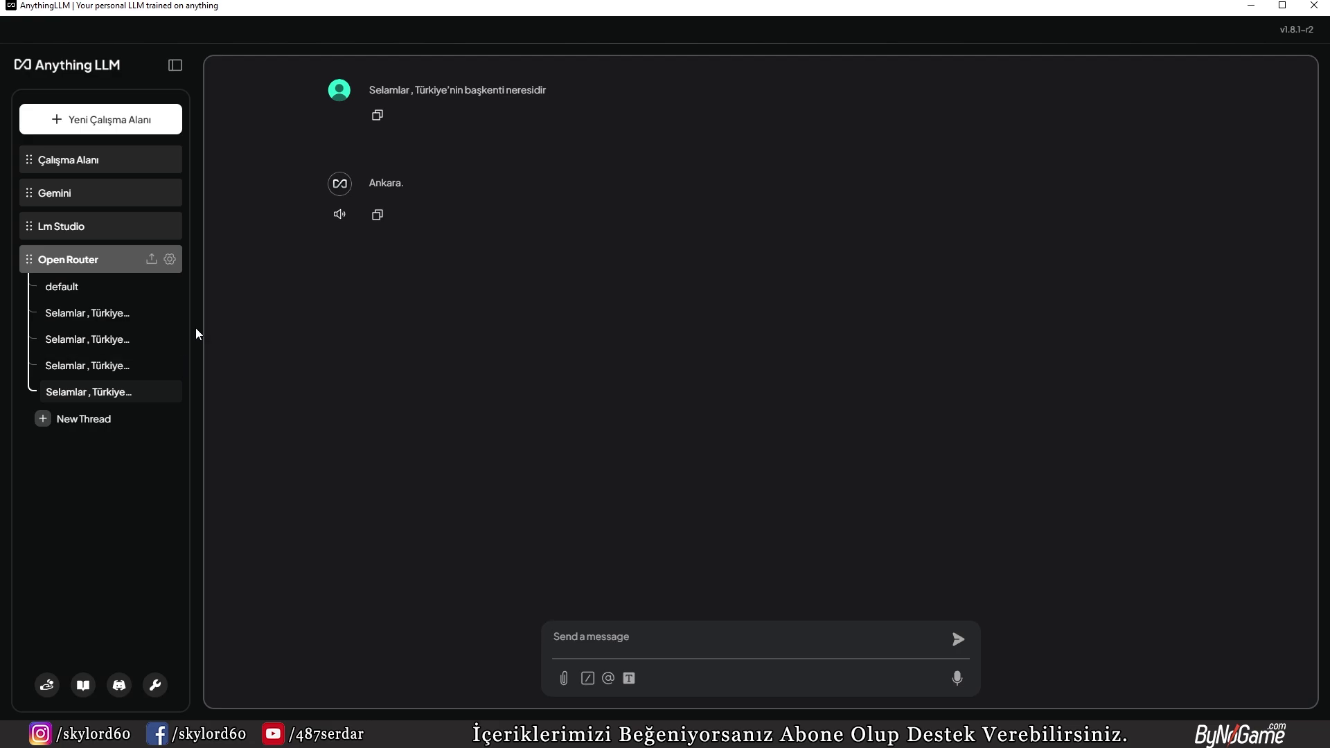